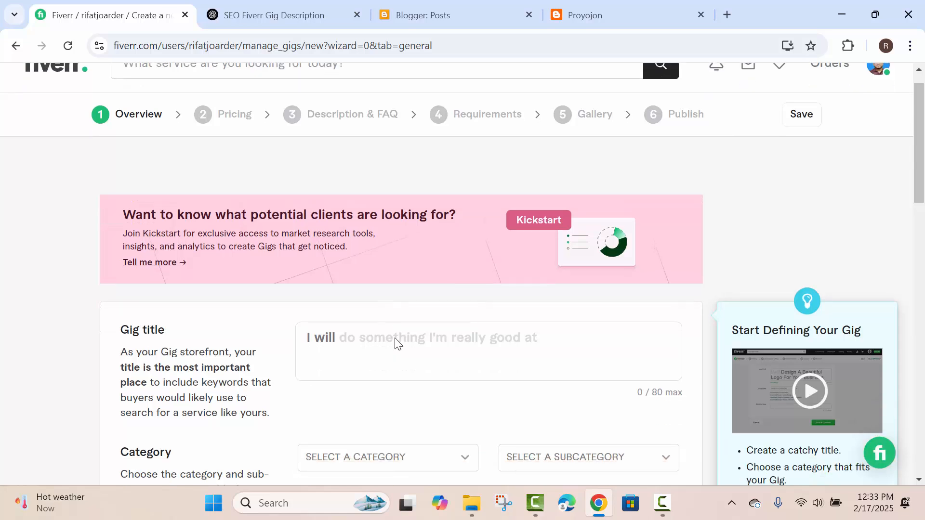
# - Enter the gig title "do on-page seo for your website to rank higher" after "I will"
pyautogui.scroll(3, 415, 379)
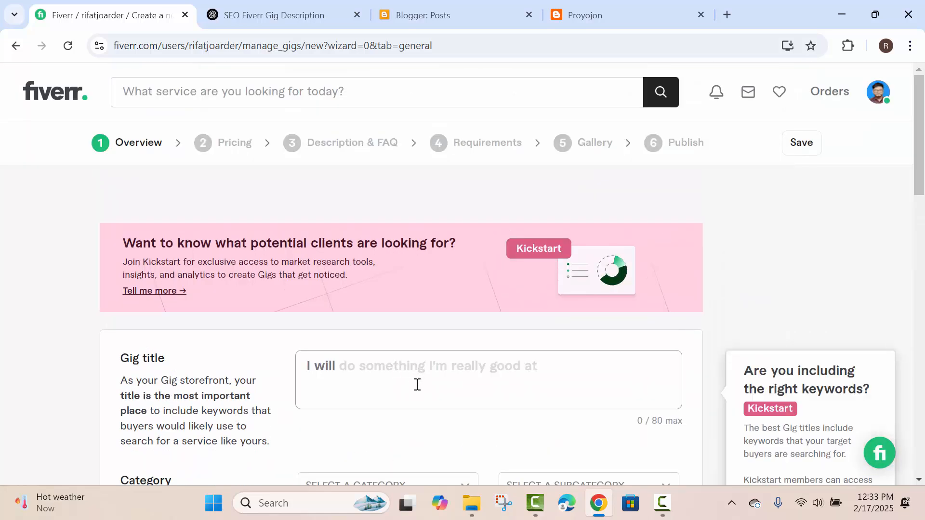
pyautogui.scroll(-3, 414, 382)
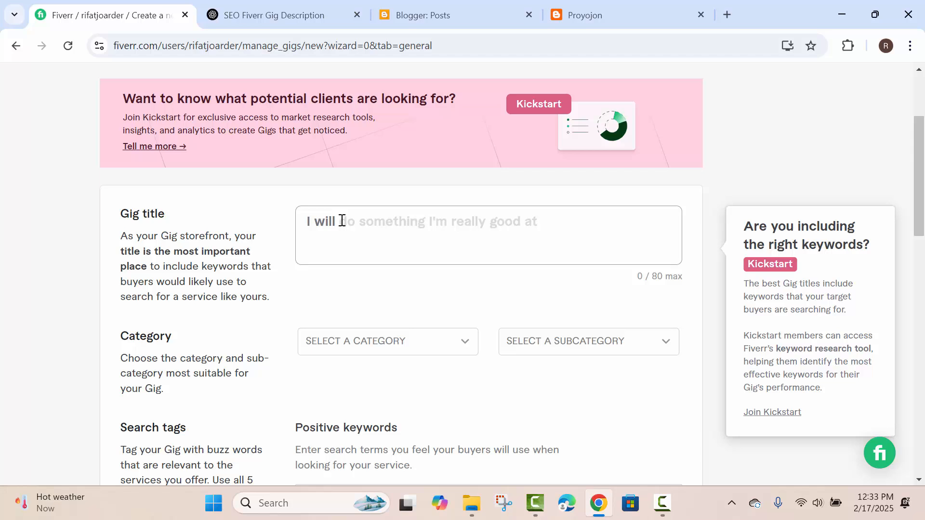
pyautogui.scroll(-5, 386, 239)
pyautogui.scroll(5, 386, 239)
pyautogui.write('do')
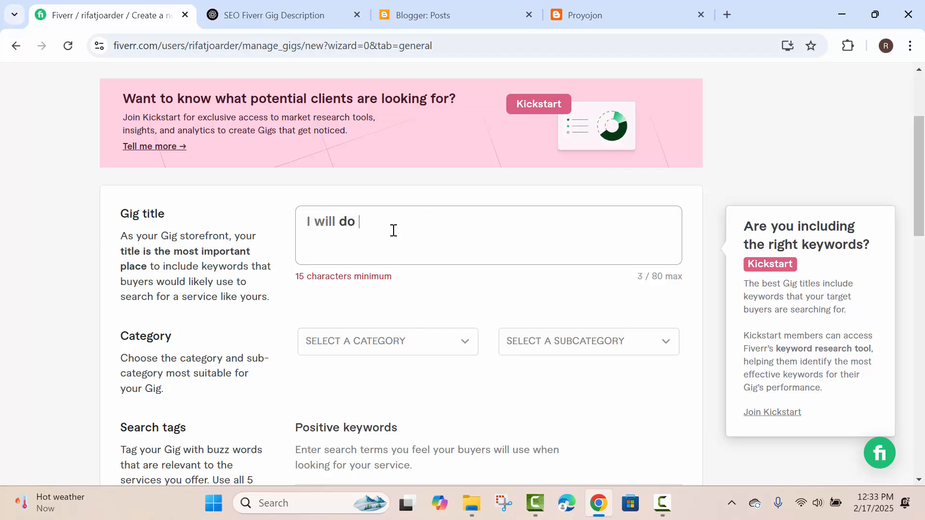
pyautogui.write(' on-page seo for')
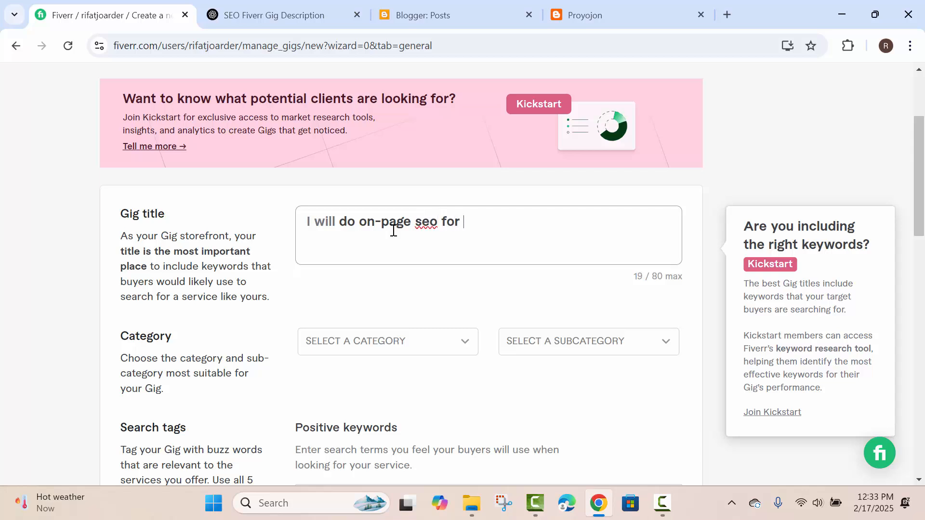
pyautogui.write(' your website')
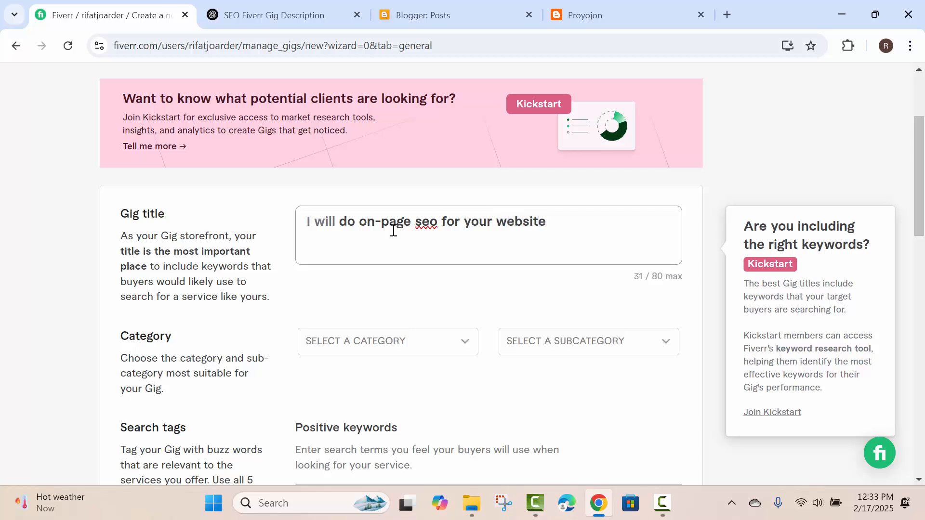
pyautogui.write(' to rank hi')
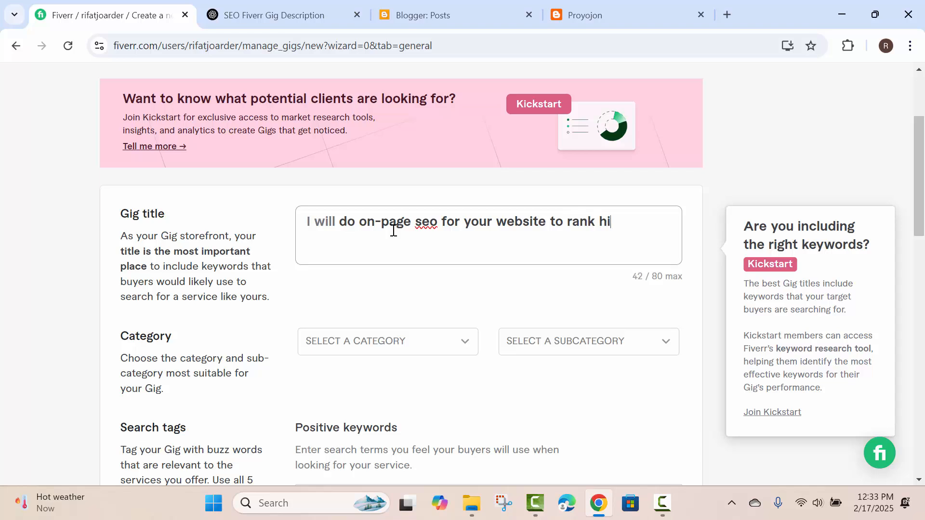
pyautogui.write('gher')
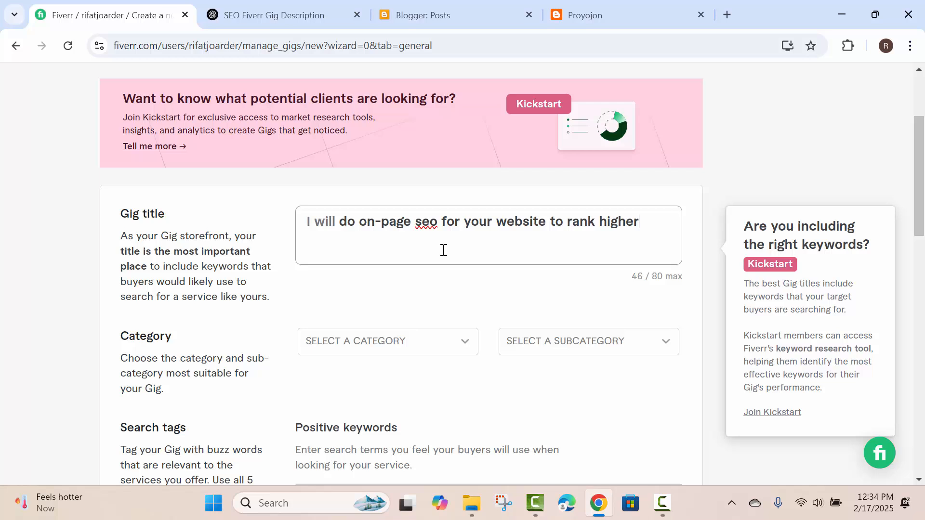
# - Change the word "seo" in the gig title to uppercase "SEO"
pyautogui.moveTo(437, 221); pyautogui.dragTo(418, 218)
pyautogui.write('SEO')
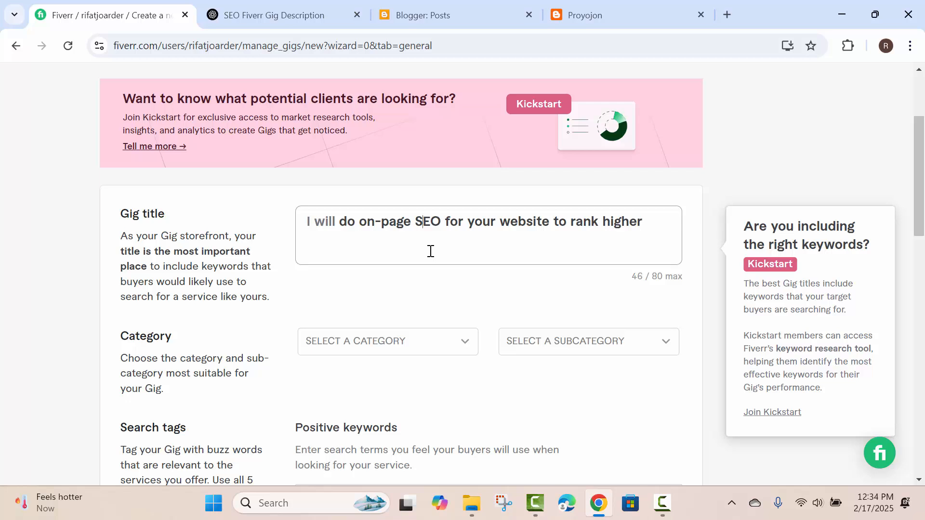
pyautogui.click(655, 225)
pyautogui.scroll(1, 644, 223)
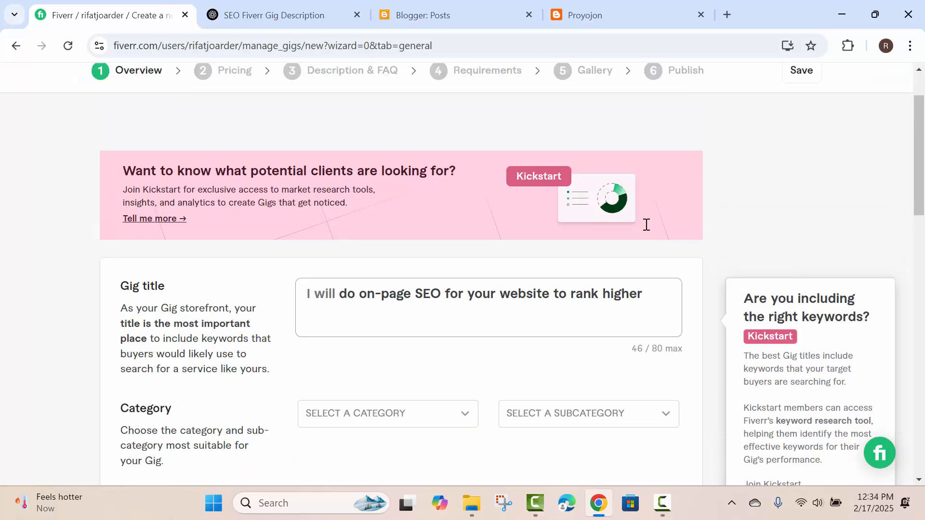
pyautogui.scroll(-3, 646, 227)
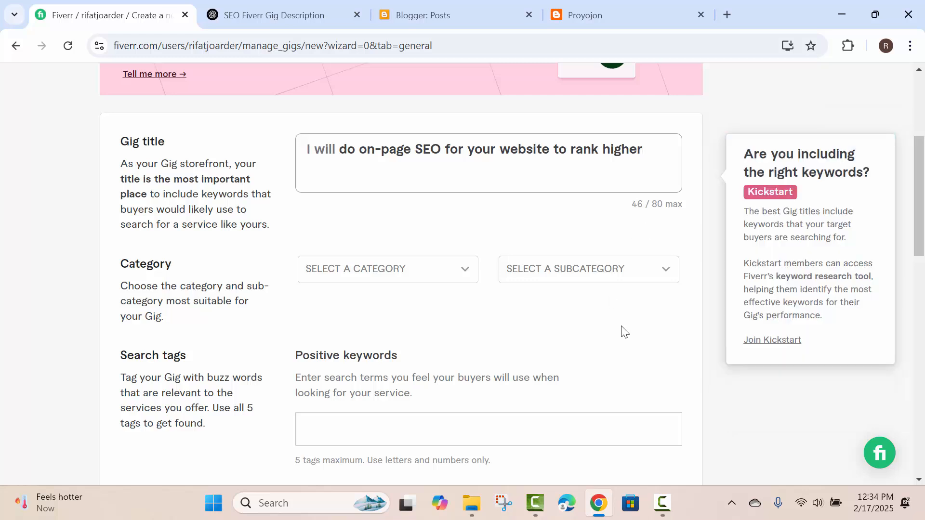
pyautogui.click(472, 503)
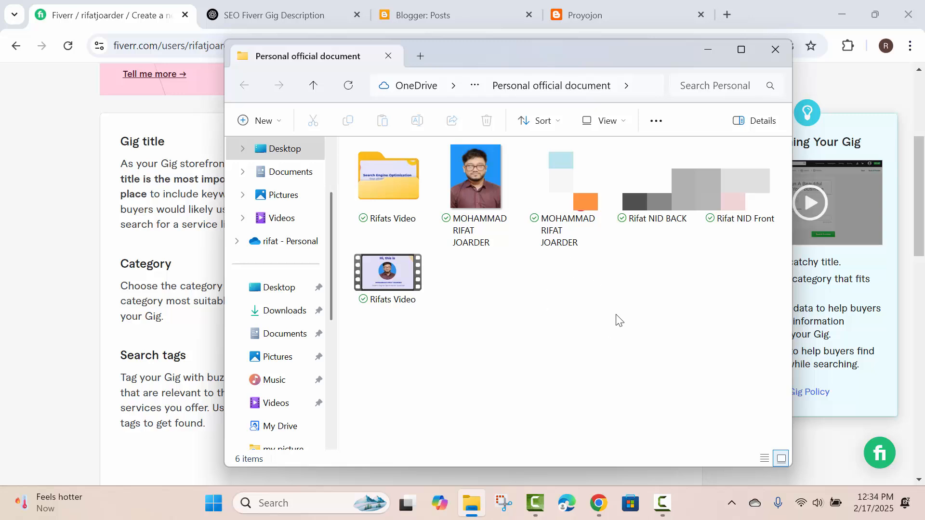
pyautogui.click(299, 501)
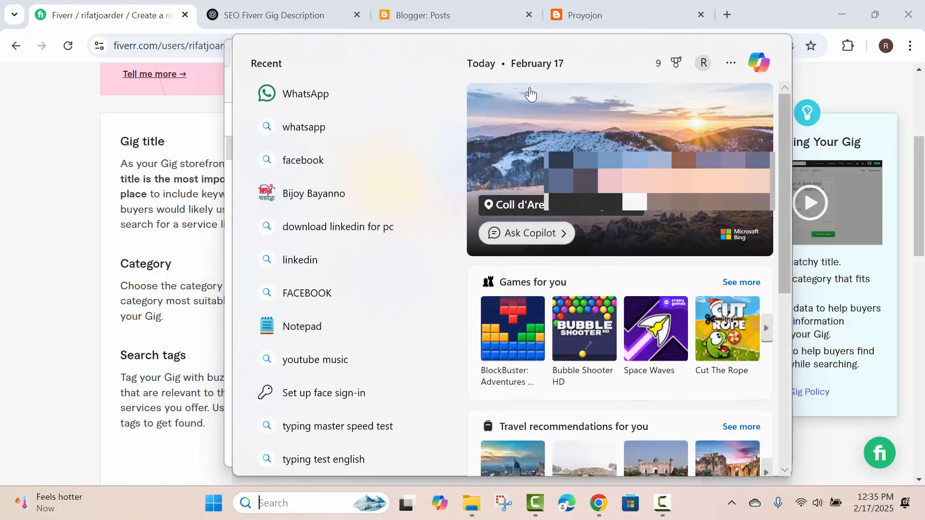
pyautogui.click(61, 182)
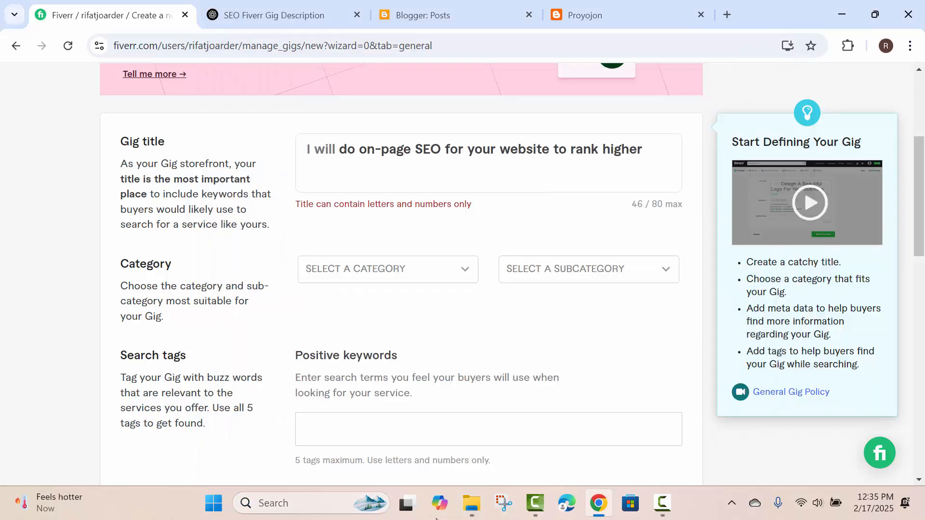
pyautogui.click(213, 503)
pyautogui.click(405, 70)
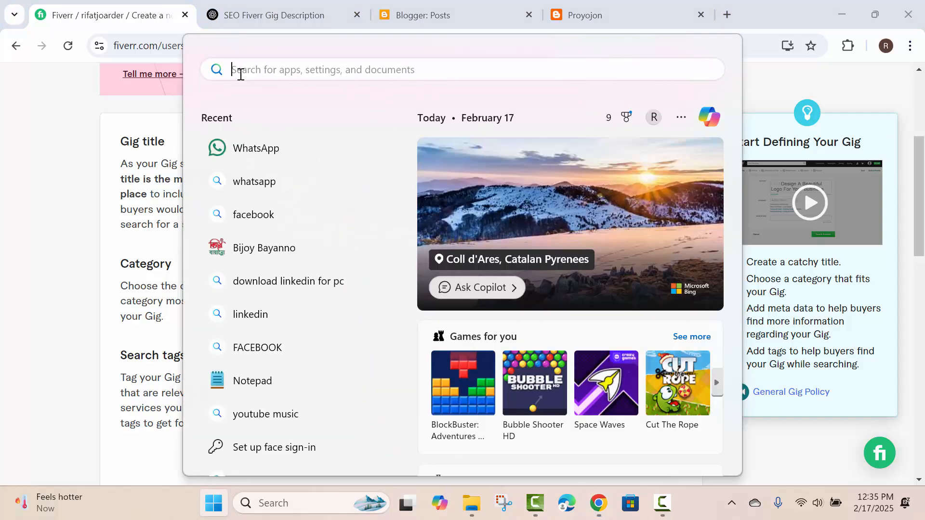
pyautogui.click(213, 503)
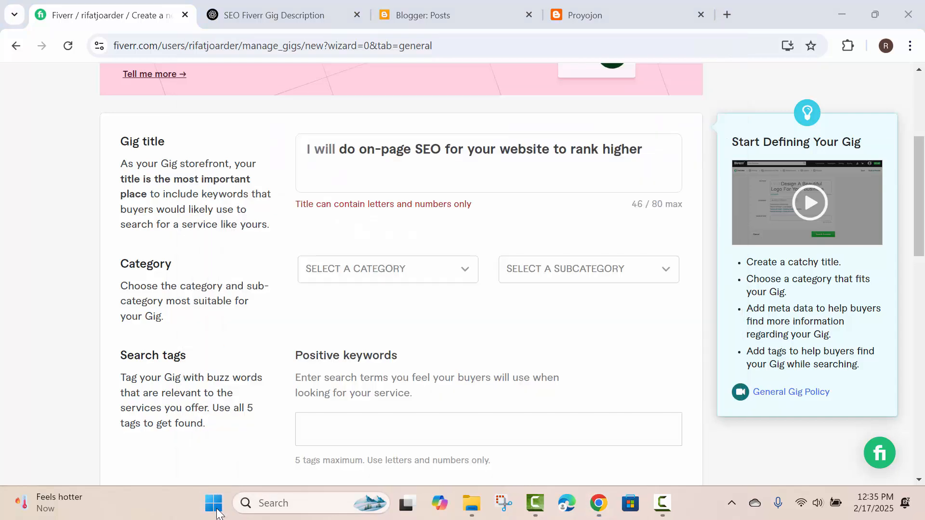
pyautogui.click(356, 163)
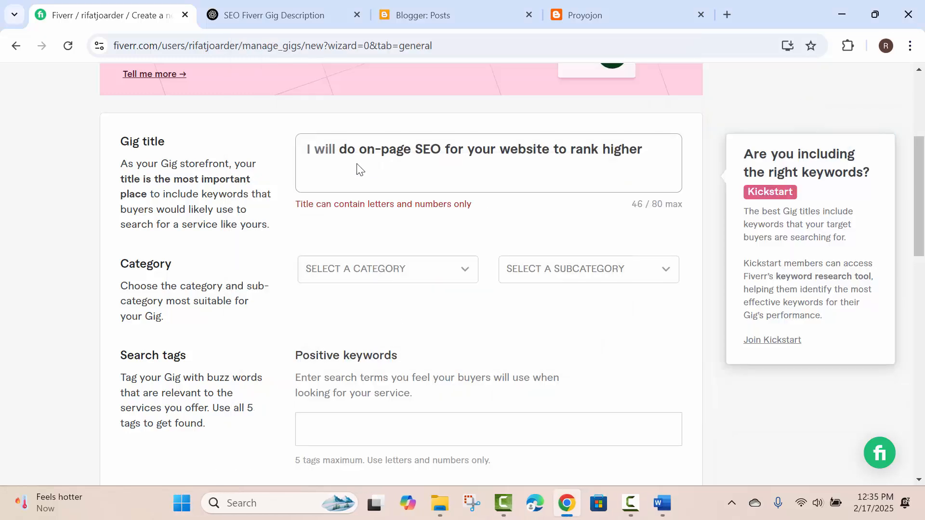
# - Switch to the Fiverr_AC_Demo document in Word, enlarge its window and review the planned gig metadata, search tags and pricing
pyautogui.click(664, 508)
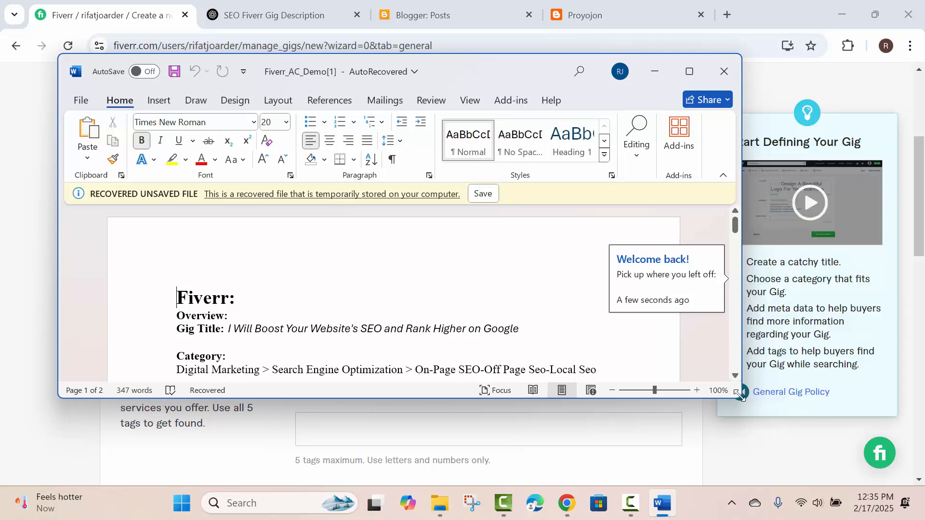
pyautogui.moveTo(741, 398); pyautogui.dragTo(778, 486)
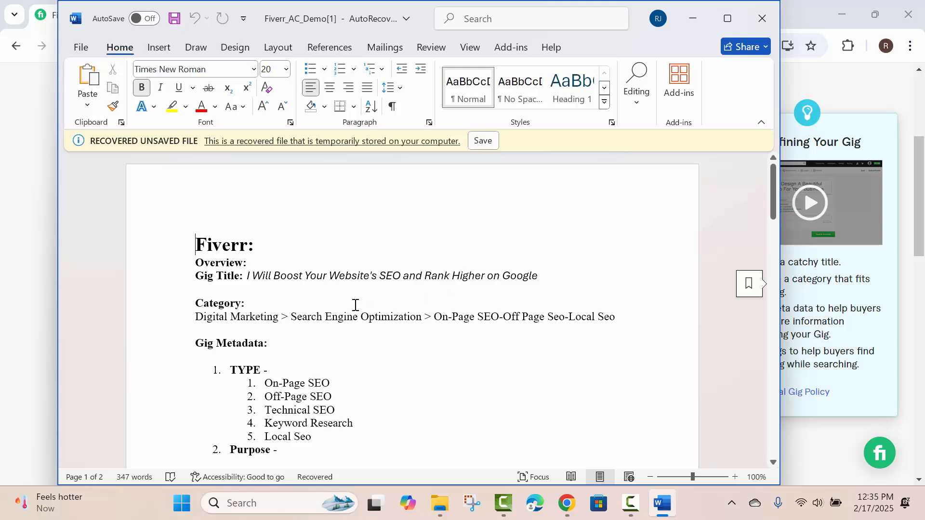
pyautogui.scroll(-5, 355, 305)
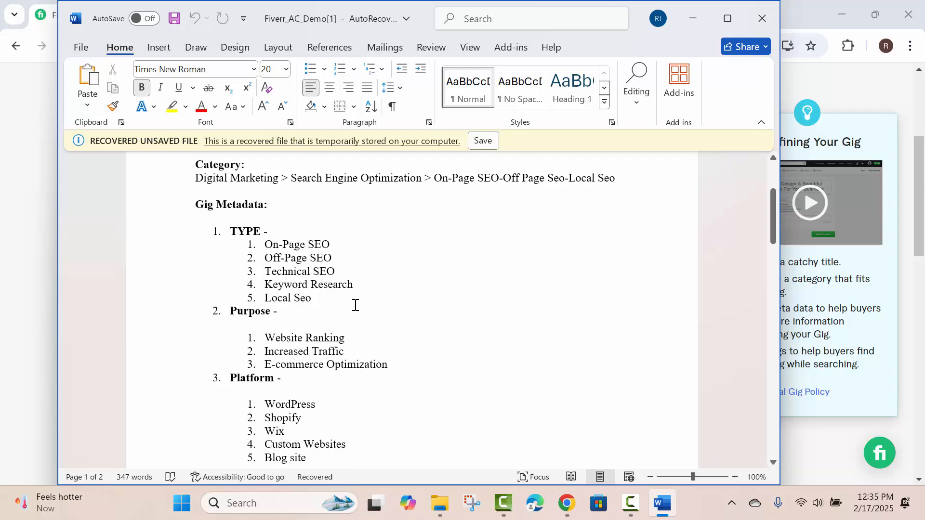
pyautogui.scroll(-3, 356, 305)
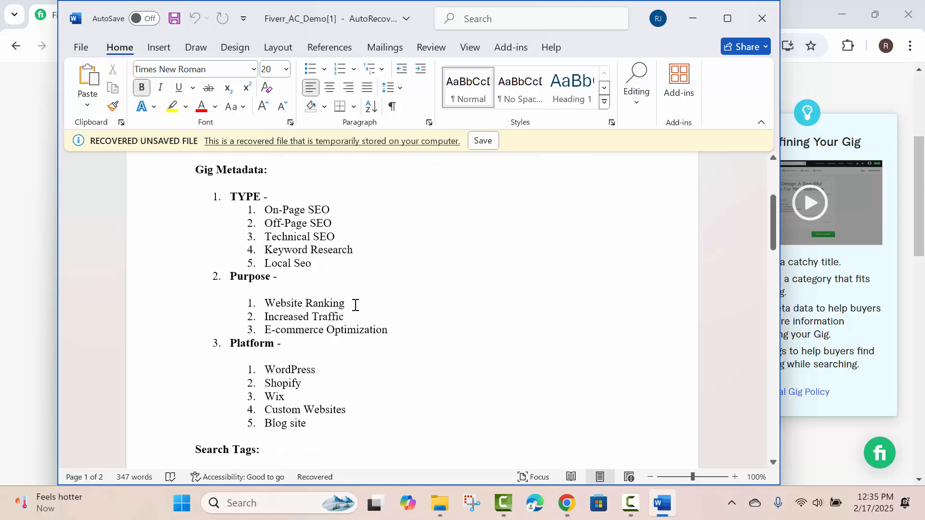
pyautogui.scroll(-4, 356, 305)
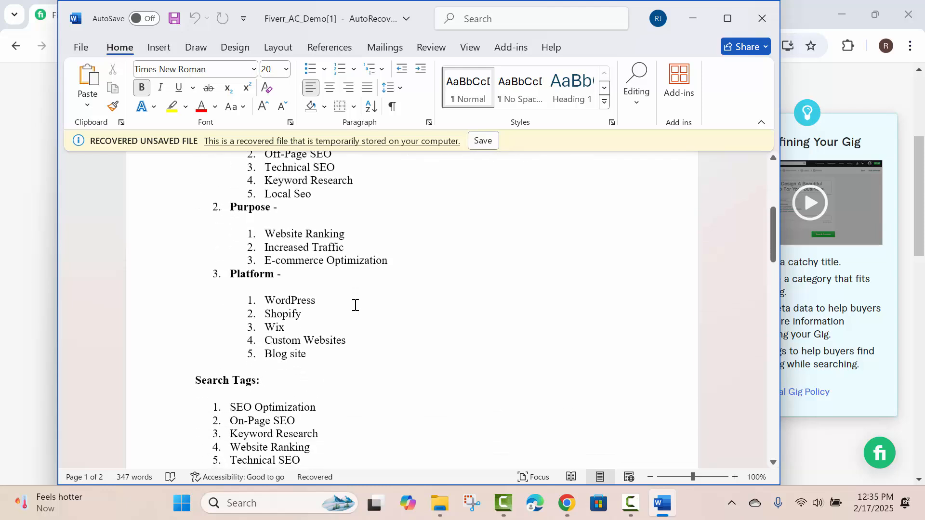
pyautogui.scroll(-8, 355, 305)
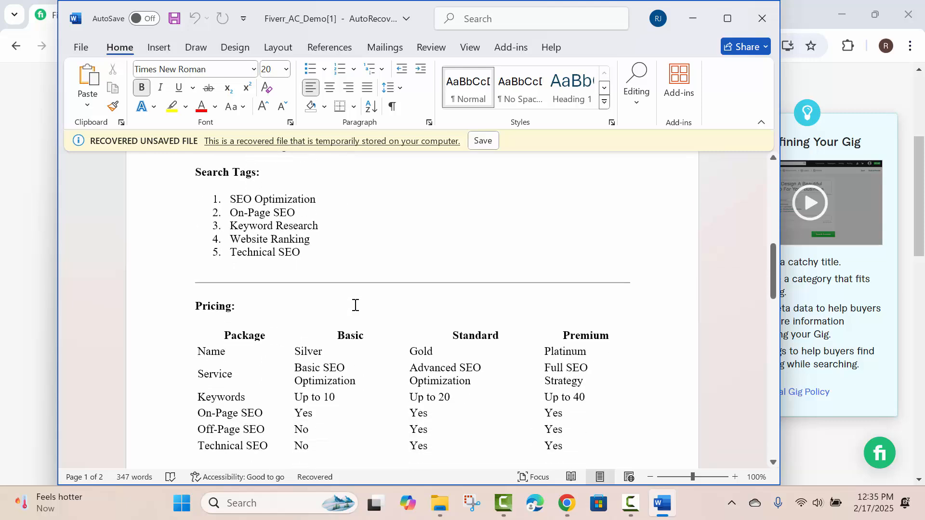
# - Check the planned gig category in the Word notes against the category choices on the Fiverr gig form
pyautogui.click(37, 182)
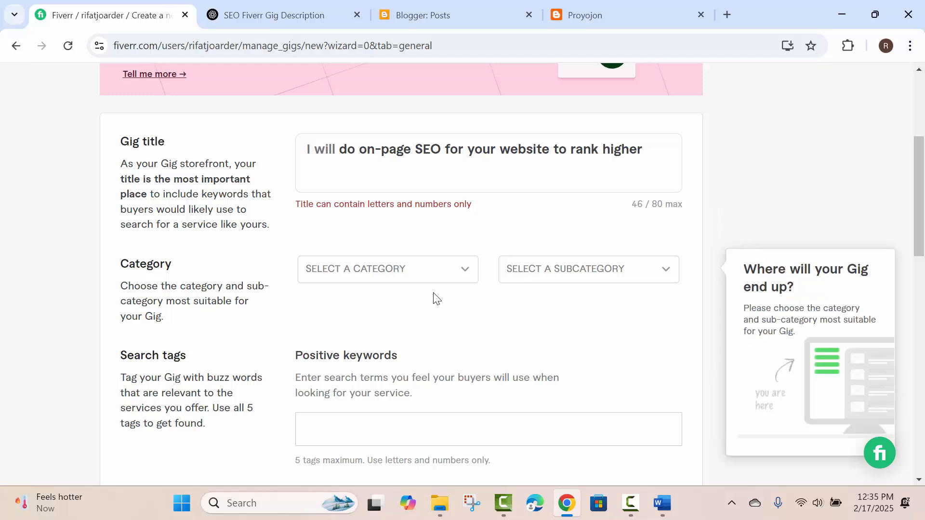
pyautogui.click(452, 273)
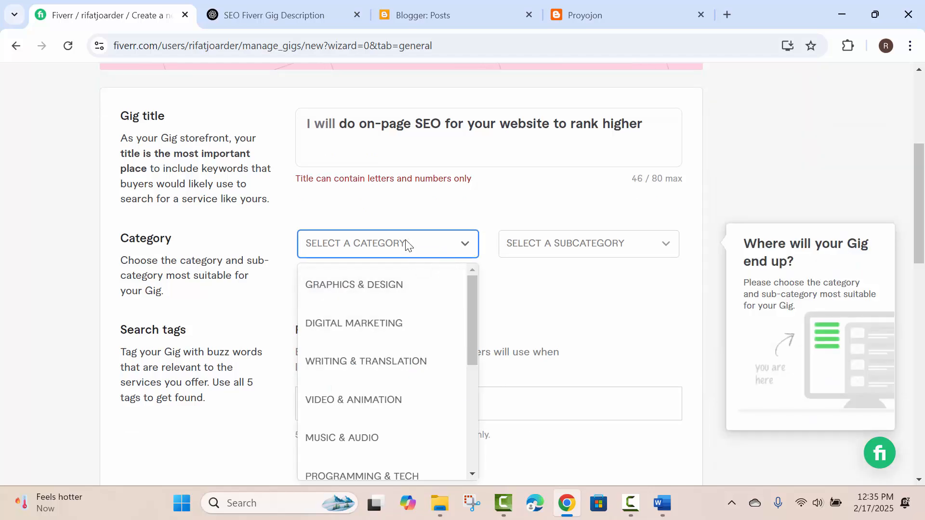
pyautogui.click(663, 504)
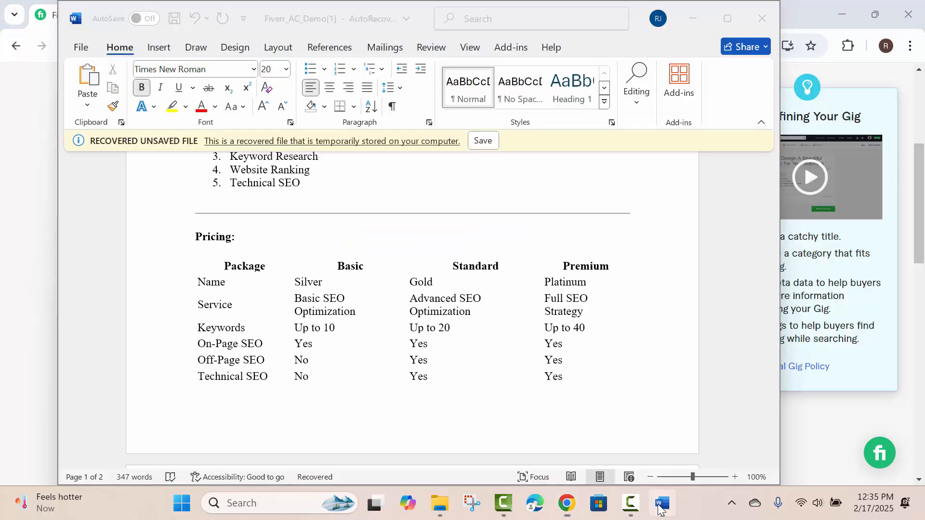
pyautogui.scroll(1, 355, 236)
pyautogui.scroll(15, 356, 236)
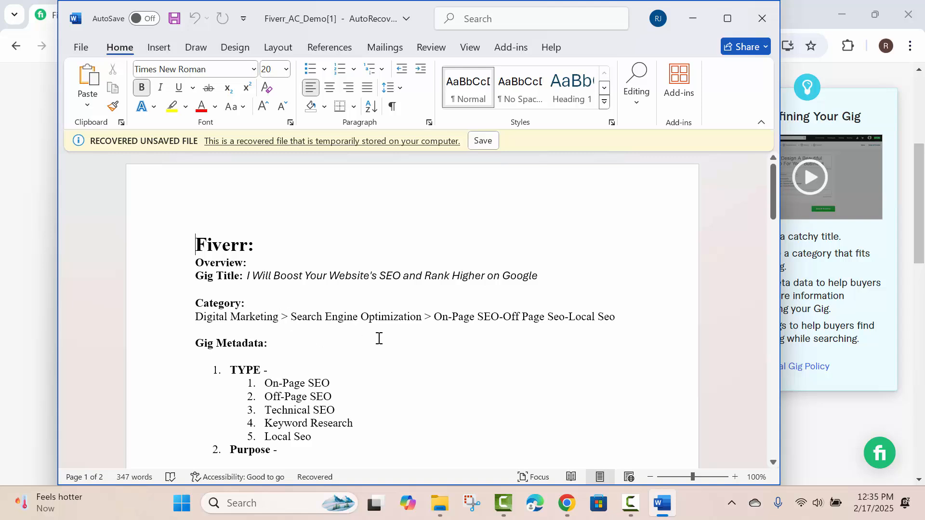
pyautogui.click(24, 210)
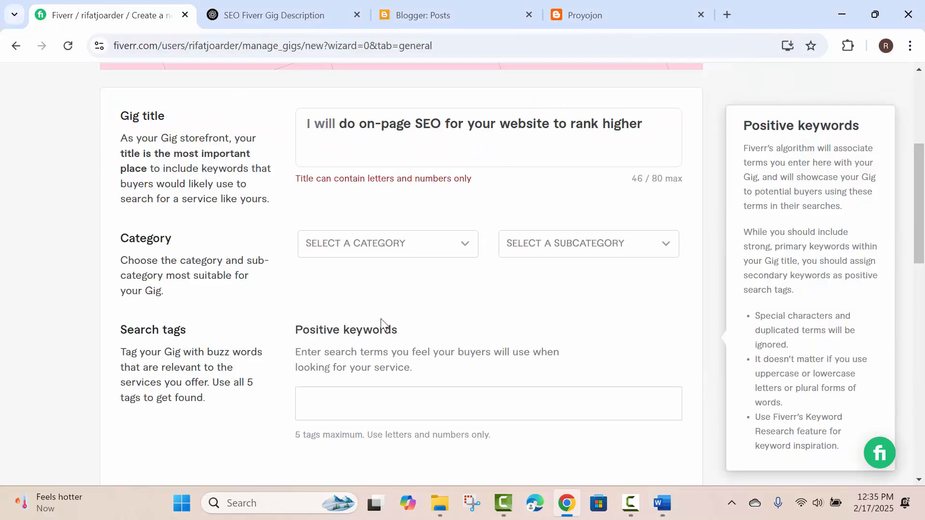
# - Set the gig category to Digital Marketing and the subcategory to Search Engine Optimization (SEO)
pyautogui.click(410, 244)
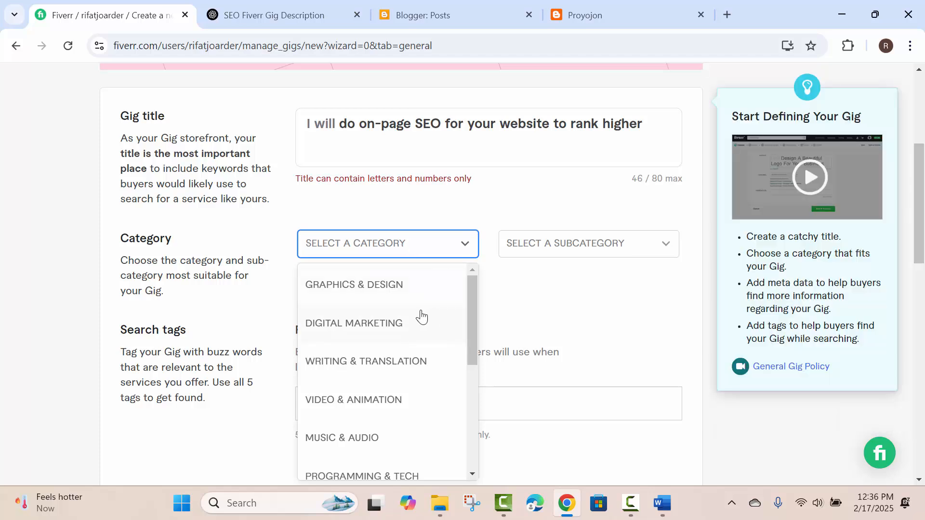
pyautogui.click(381, 327)
pyautogui.click(563, 243)
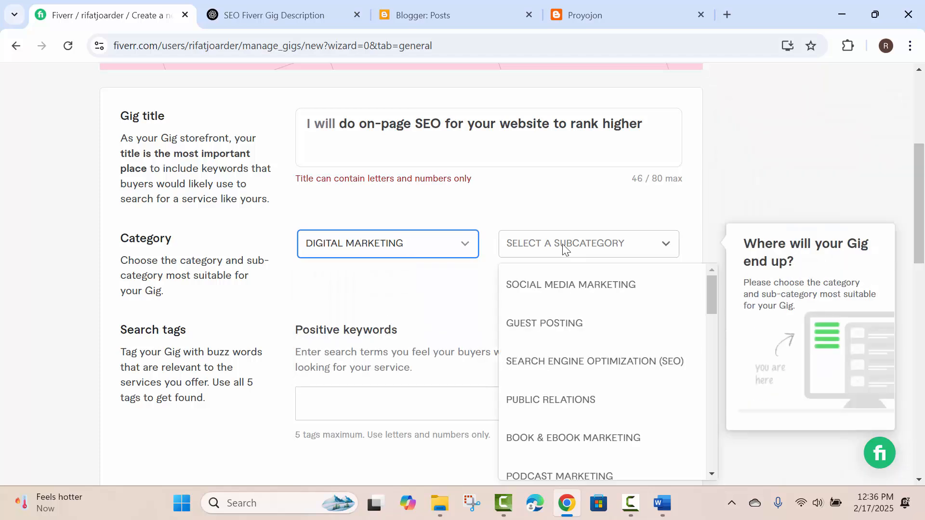
pyautogui.click(596, 363)
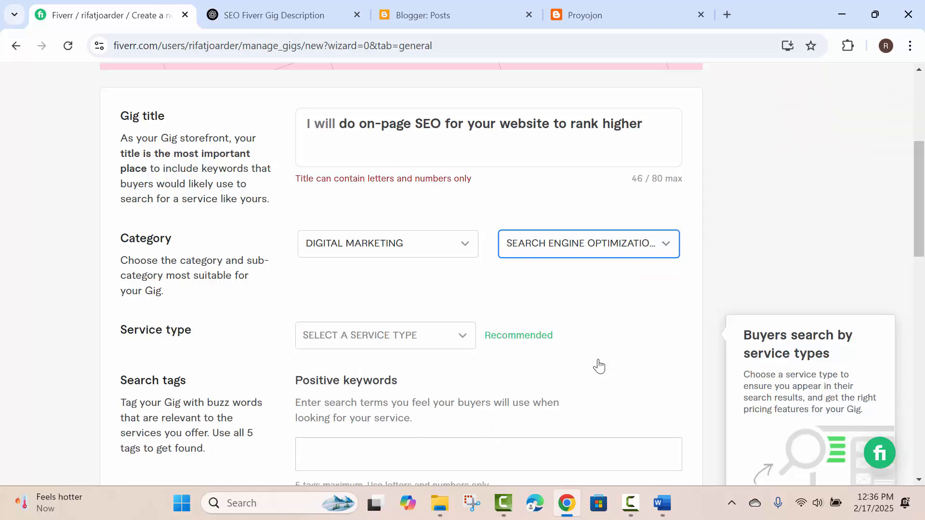
# - Set the gig's service type to On-Page SEO
pyautogui.click(418, 339)
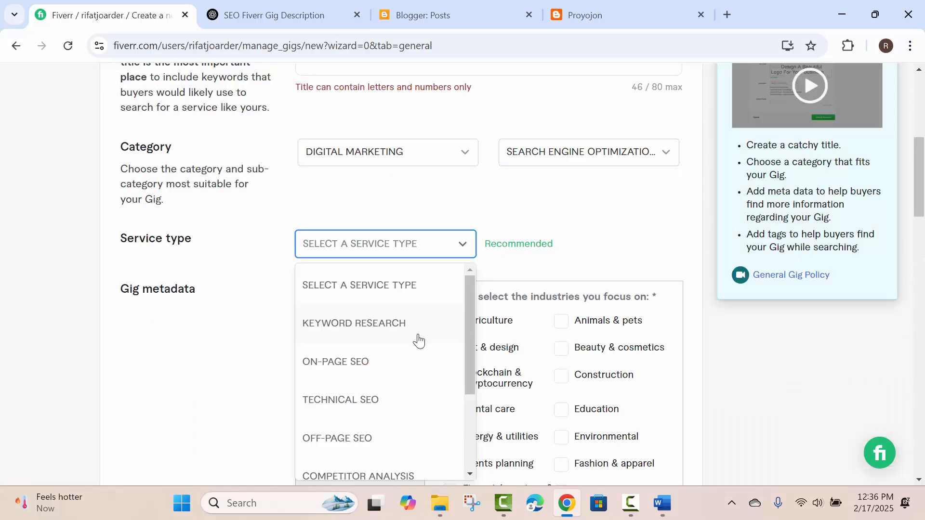
pyautogui.click(344, 369)
pyautogui.scroll(-3, 254, 296)
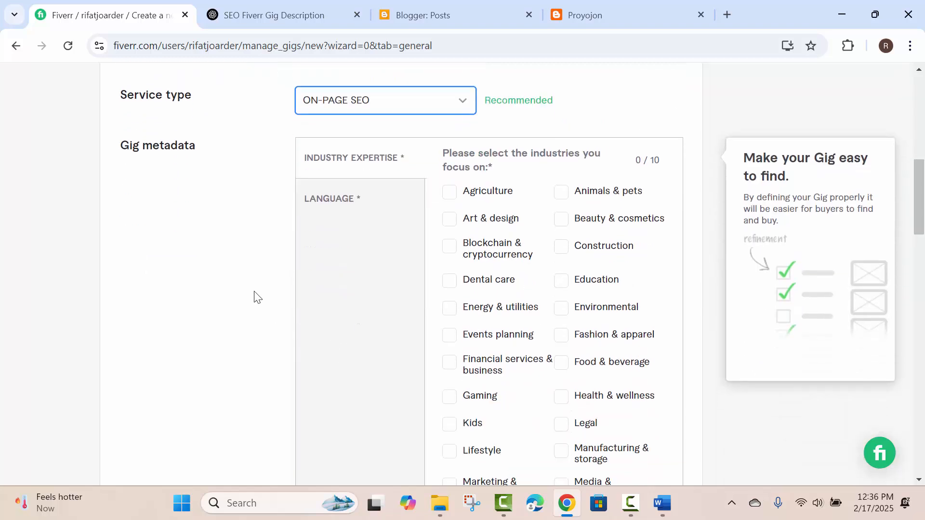
# - Look over the gig metadata's industry expertise options and the search tags section below them
pyautogui.scroll(5, 254, 296)
pyautogui.scroll(3, 257, 295)
pyautogui.scroll(-7, 254, 291)
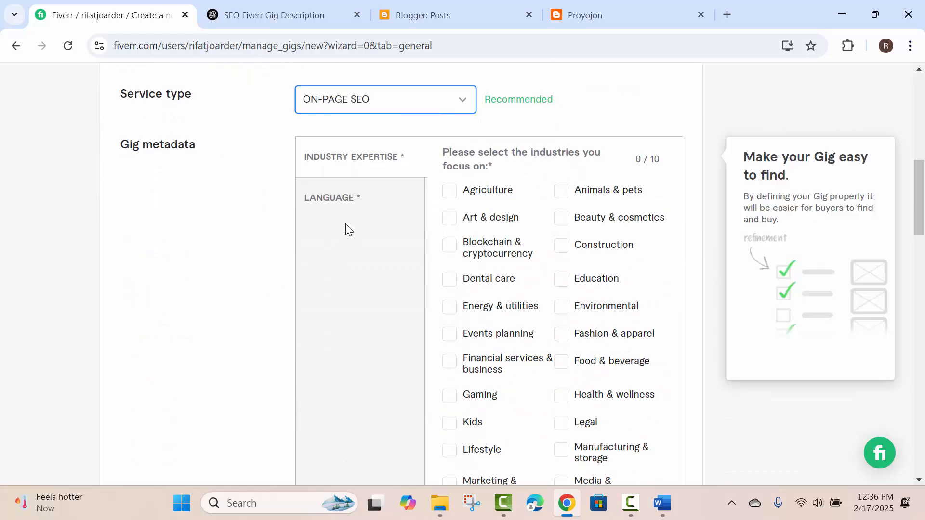
pyautogui.scroll(-3, 361, 219)
pyautogui.scroll(-6, 362, 219)
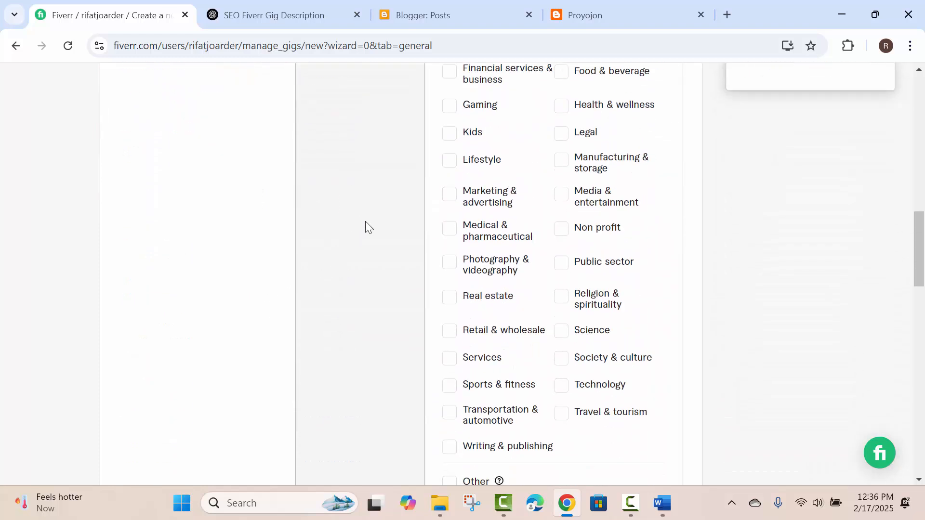
pyautogui.scroll(-3, 381, 218)
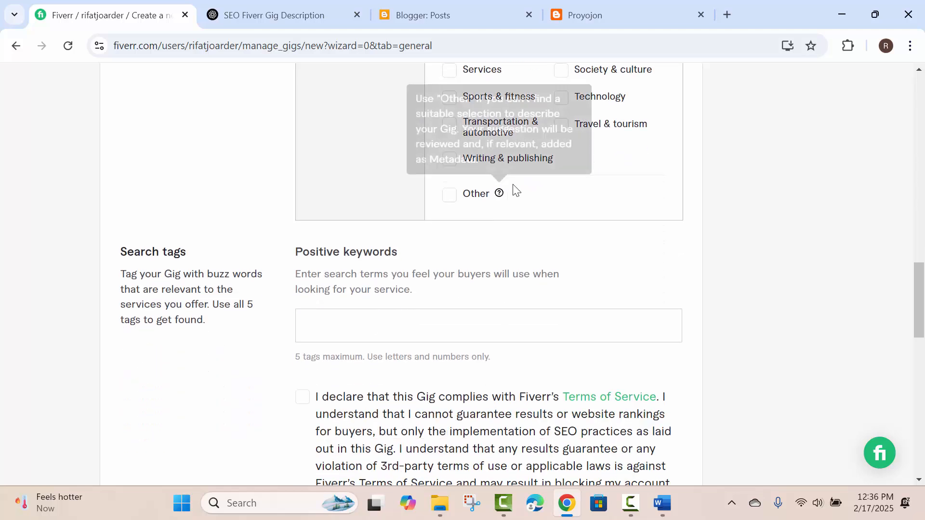
# - Select Bengali and English as the service languages in the gig metadata
pyautogui.scroll(7, 467, 201)
pyautogui.scroll(9, 494, 201)
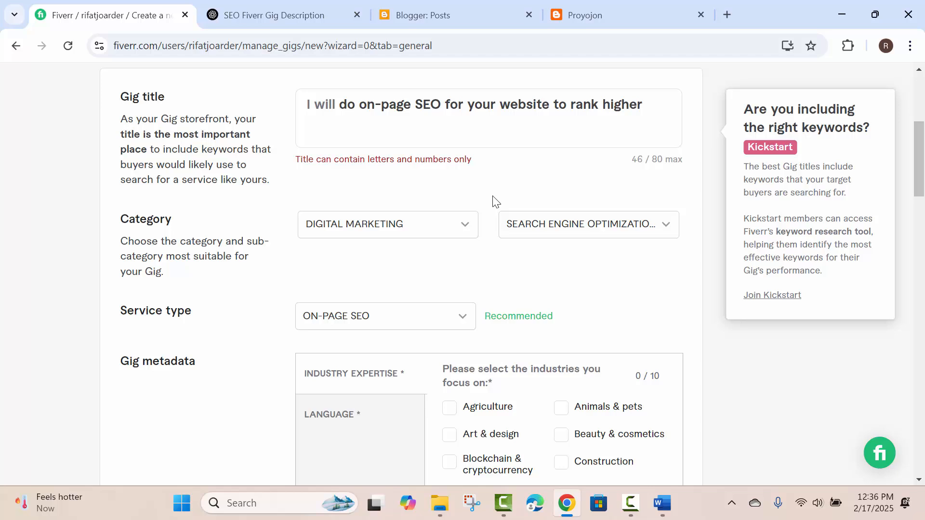
pyautogui.scroll(-5, 492, 200)
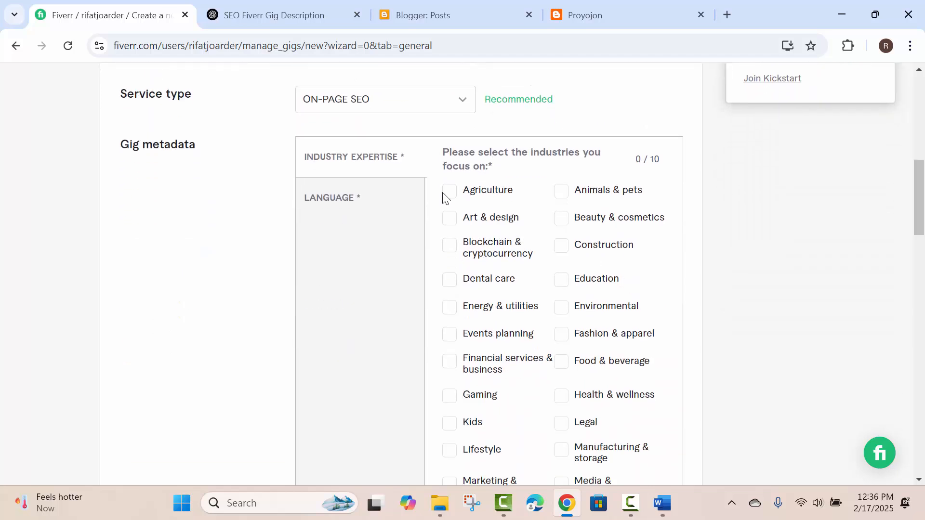
pyautogui.click(361, 207)
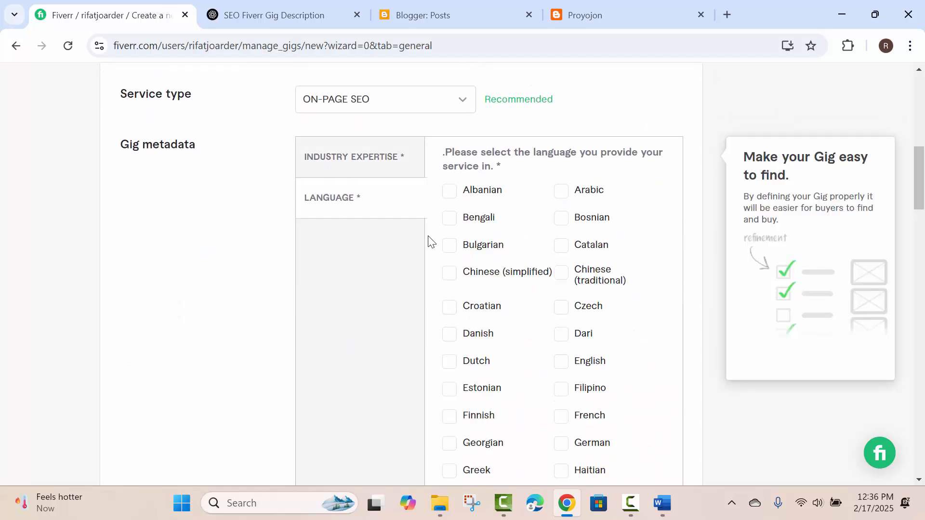
pyautogui.click(448, 226)
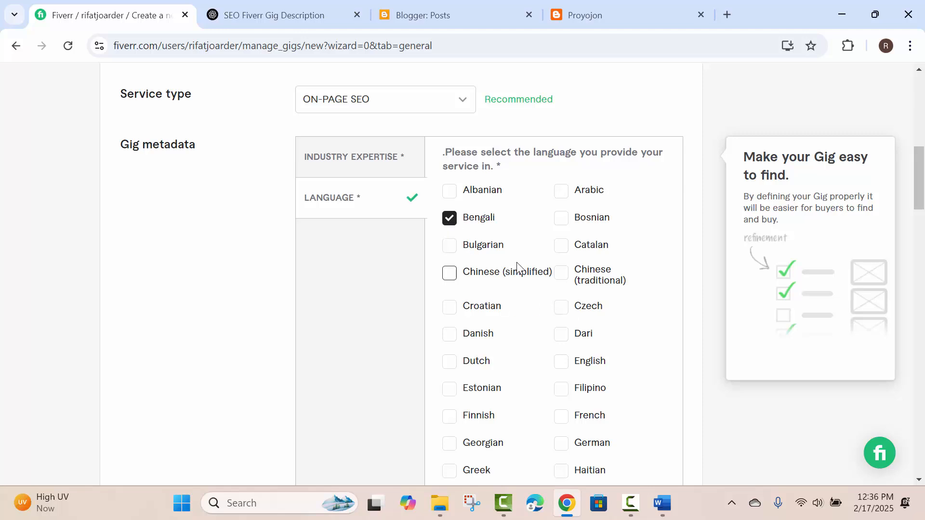
pyautogui.scroll(1, 569, 306)
pyautogui.click(563, 439)
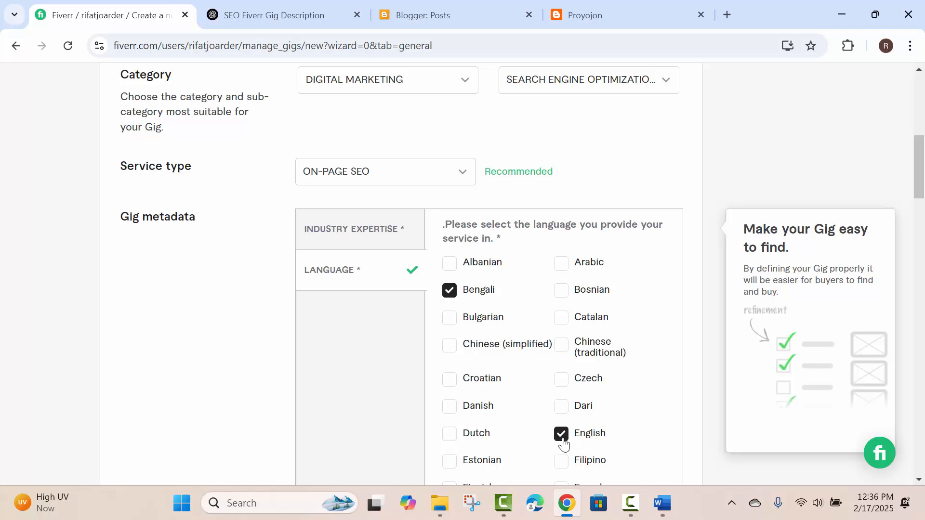
# - Add Arabic and Hindi to the service languages in the gig metadata
pyautogui.scroll(-3, 700, 374)
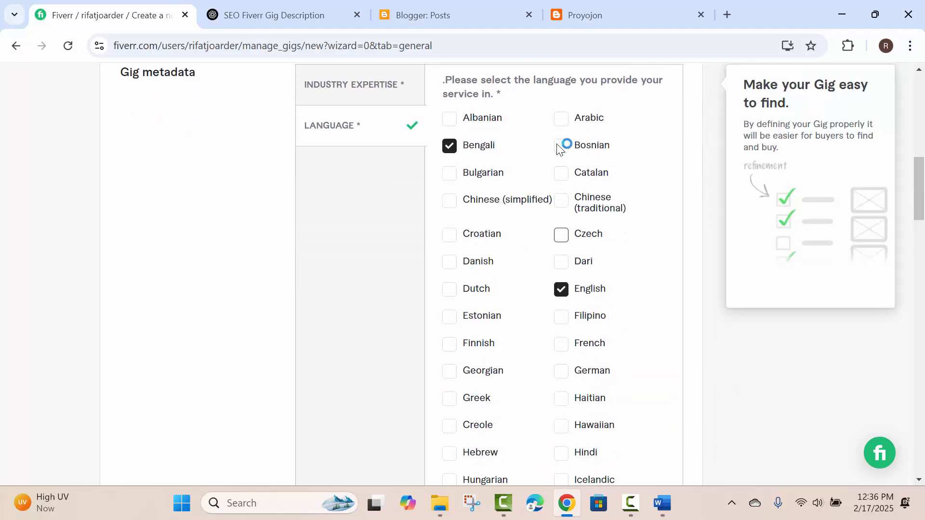
pyautogui.click(561, 119)
pyautogui.scroll(2, 684, 347)
pyautogui.scroll(-5, 684, 345)
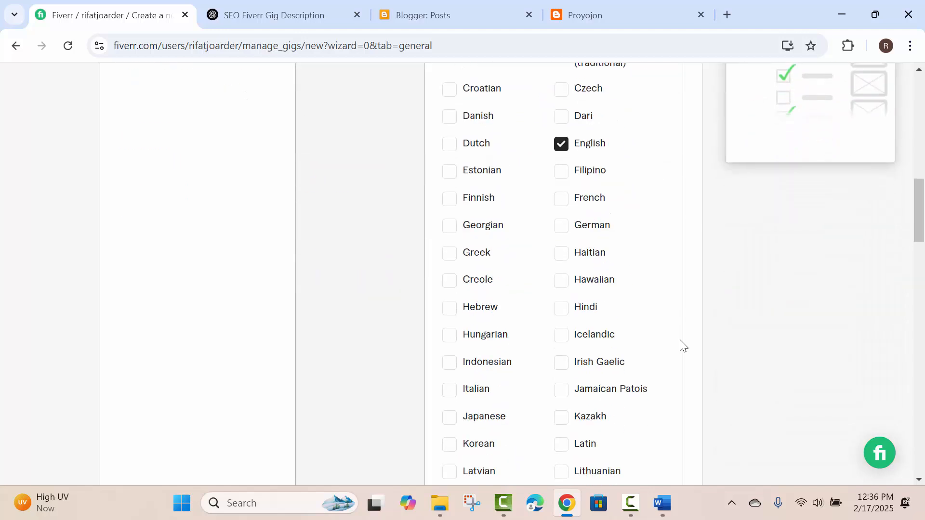
pyautogui.scroll(-4, 684, 345)
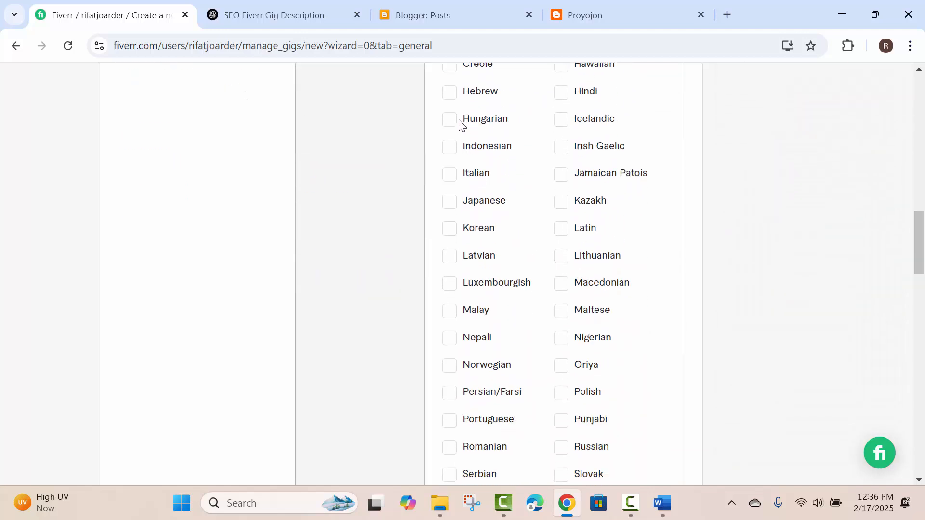
pyautogui.click(561, 94)
# - Add "on page seo" and "off page seo" as positive keywords in the gig's search tags
pyautogui.scroll(-3, 689, 386)
pyautogui.scroll(-8, 684, 382)
pyautogui.moveTo(413, 334)
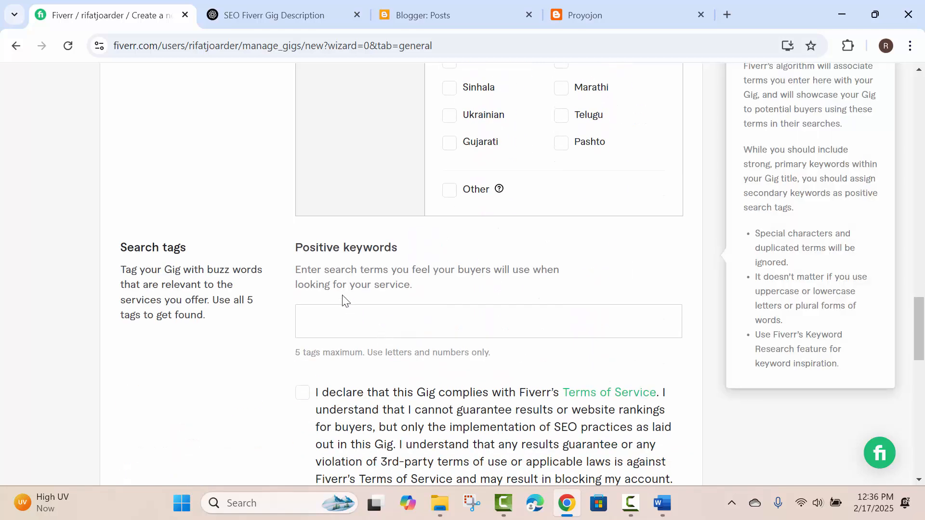
pyautogui.click(334, 320)
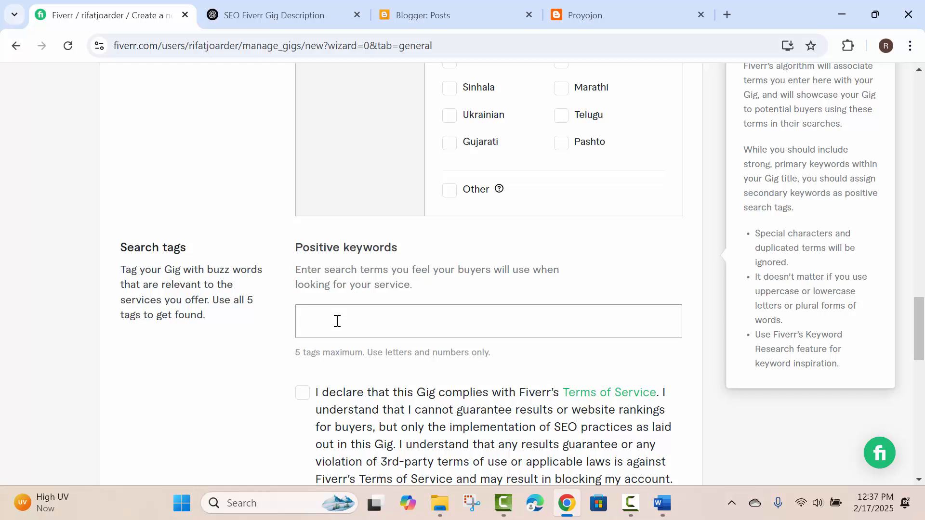
pyautogui.write('n')
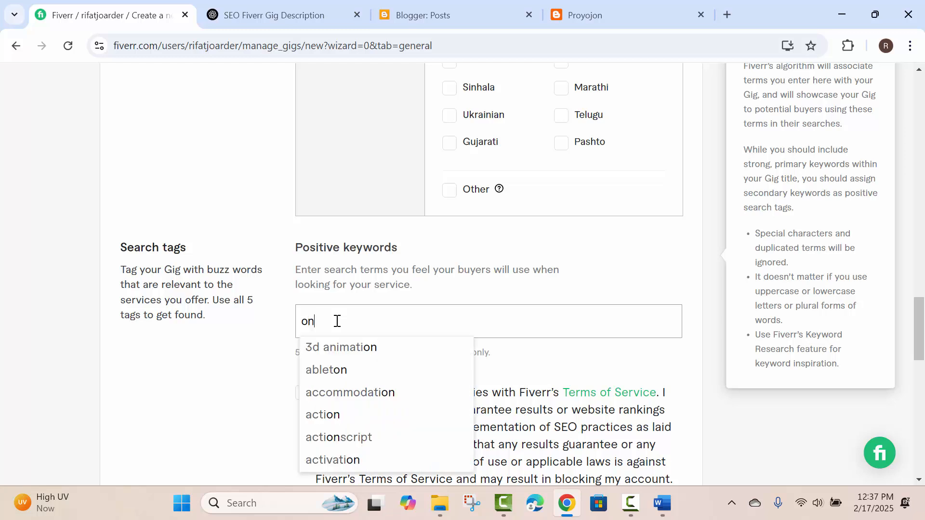
pyautogui.write(' page seo')
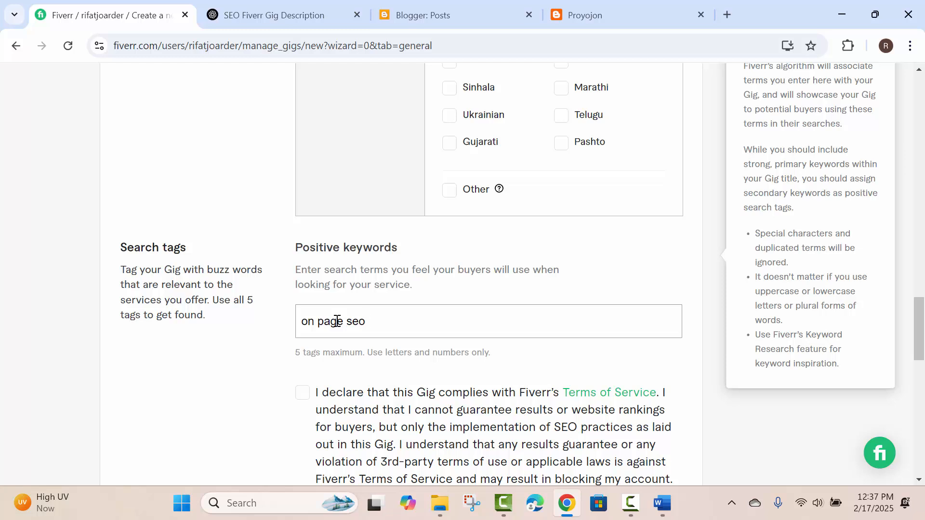
pyautogui.press('Return')
pyautogui.write('of')
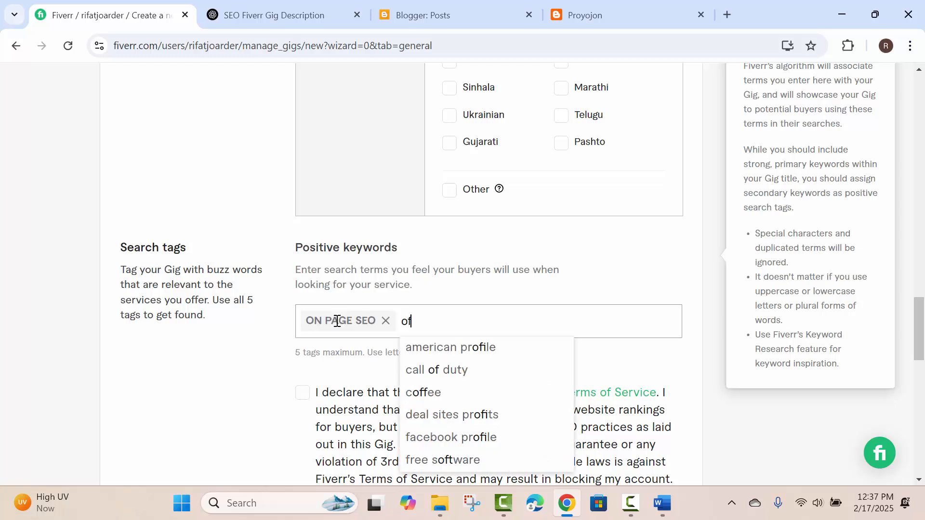
pyautogui.write('f pa')
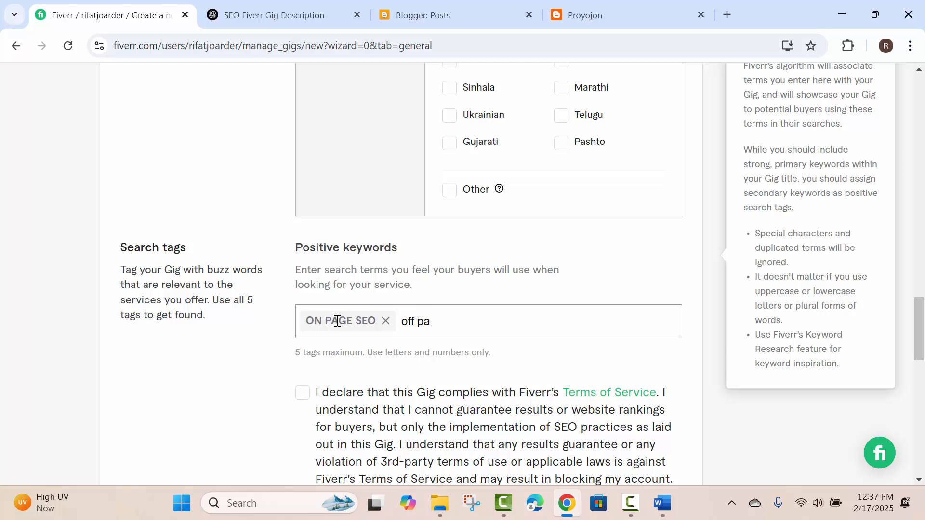
pyautogui.write('ge seo')
pyautogui.press('Return')
# - Add the search tags "local seo" and "technical seo" to the positive keywords
pyautogui.write('loca')
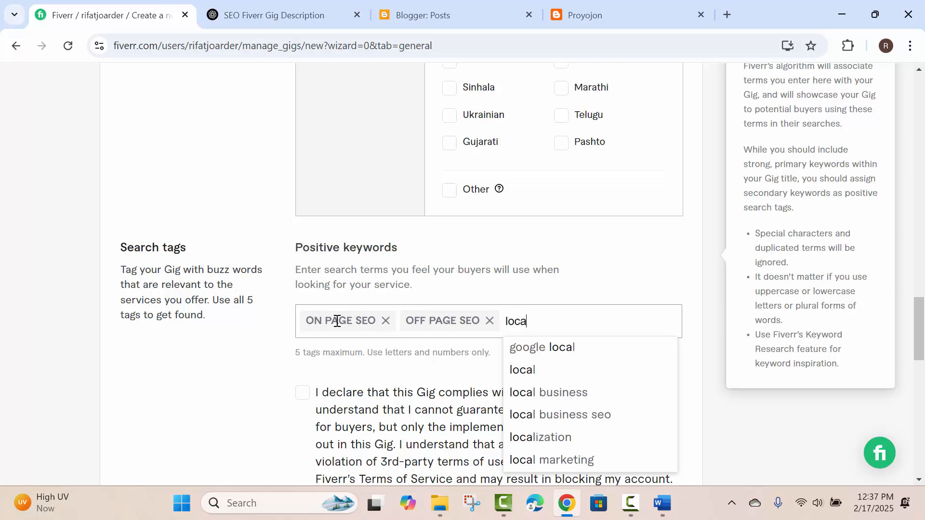
pyautogui.write('l se')
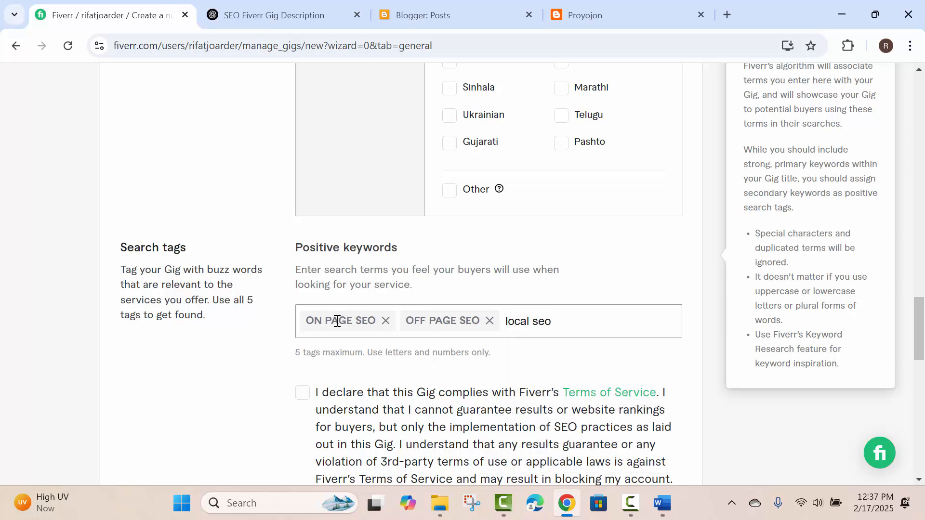
pyautogui.write('o')
pyautogui.press('Return')
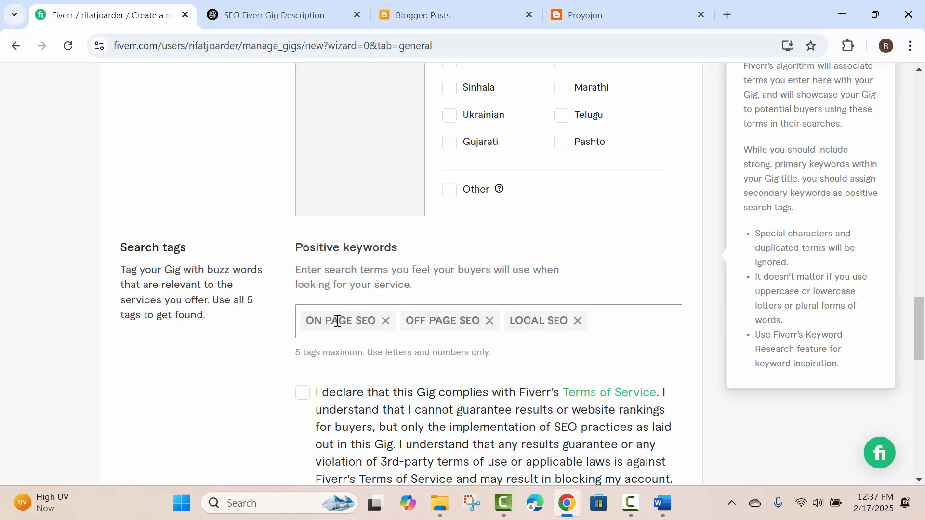
pyautogui.write('techni')
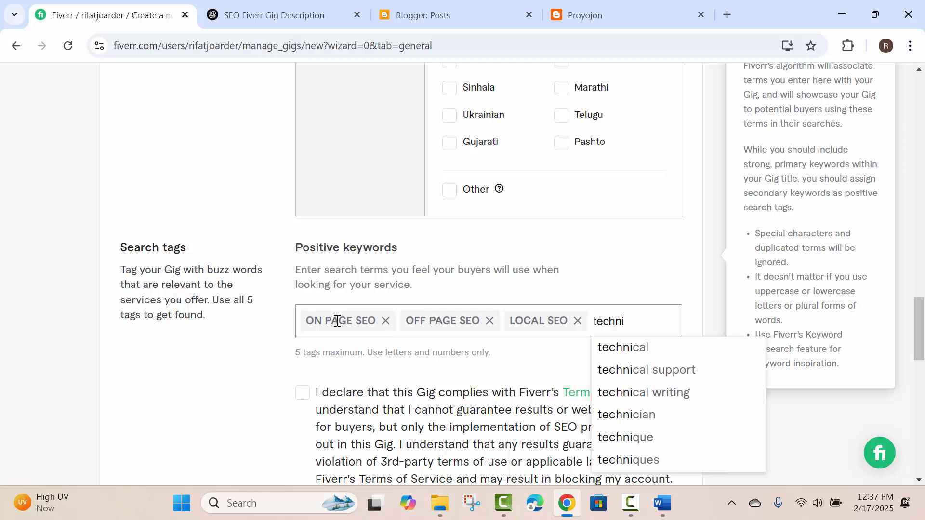
pyautogui.write('cal seo')
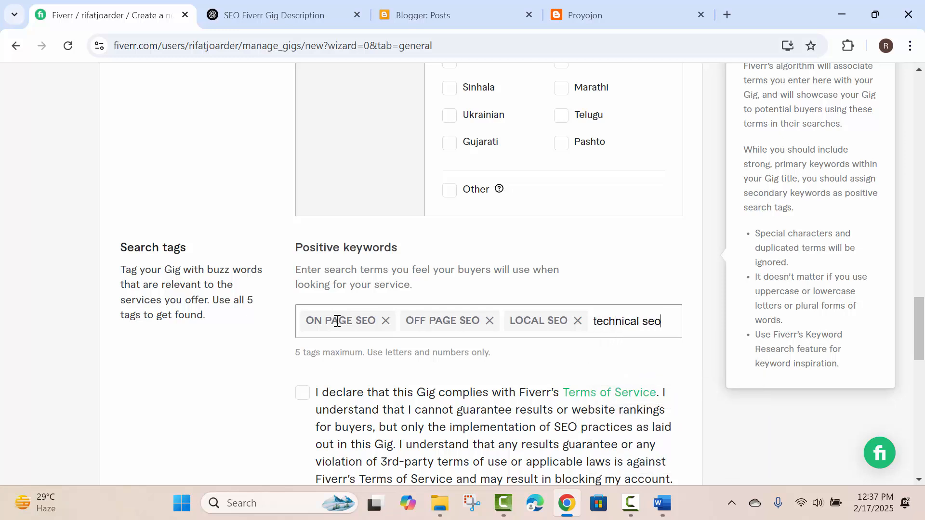
pyautogui.press('Return')
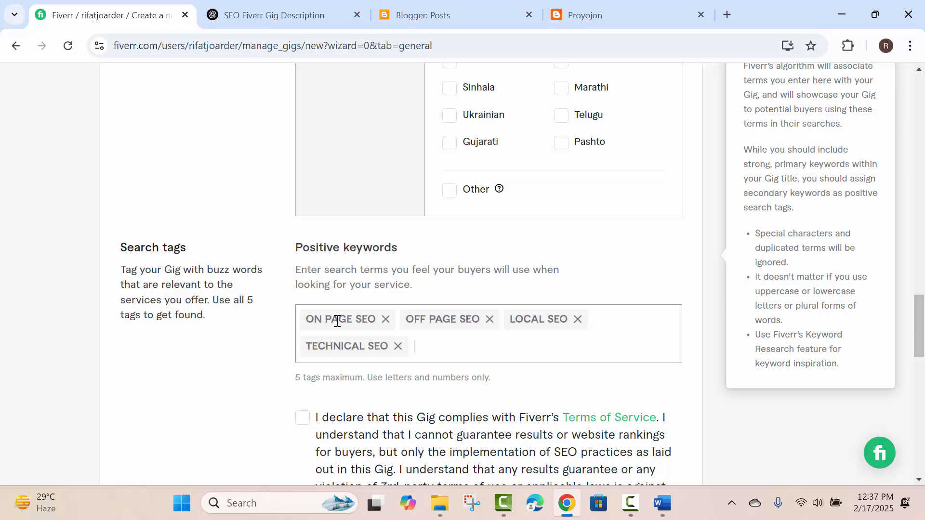
# - Add "youtube video seo" as the fifth positive keyword
pyautogui.write('youtube')
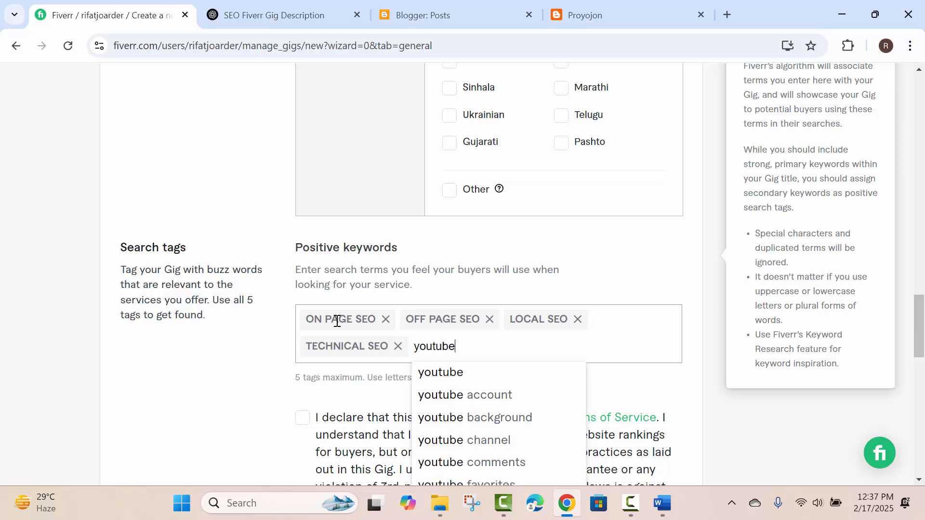
pyautogui.write(' seo')
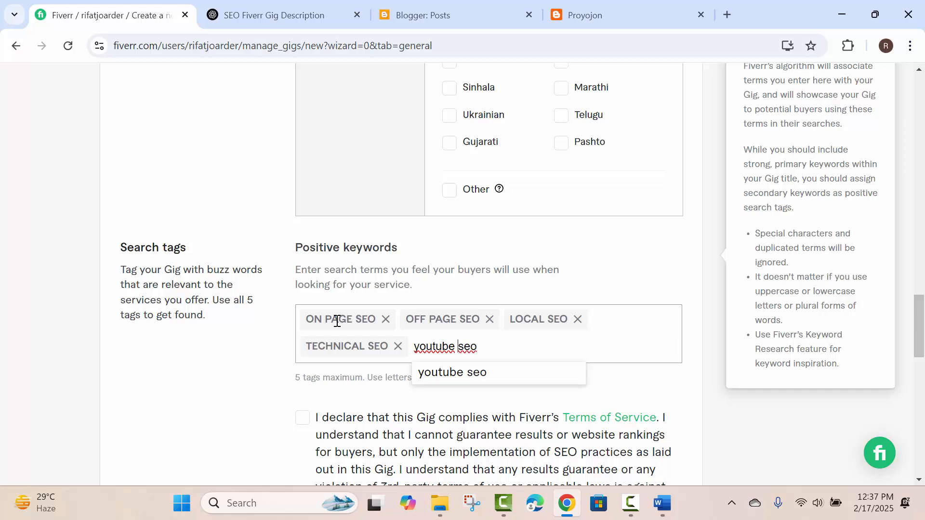
pyautogui.write('video')
pyautogui.press('Return')
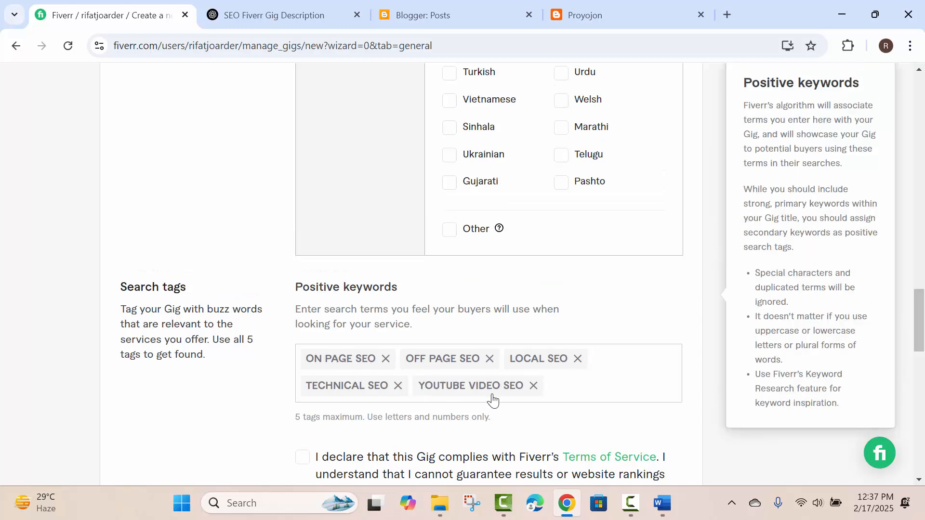
# - Accept the Terms of Service compliance declaration and try to save the Overview page and continue
pyautogui.scroll(-4, 487, 398)
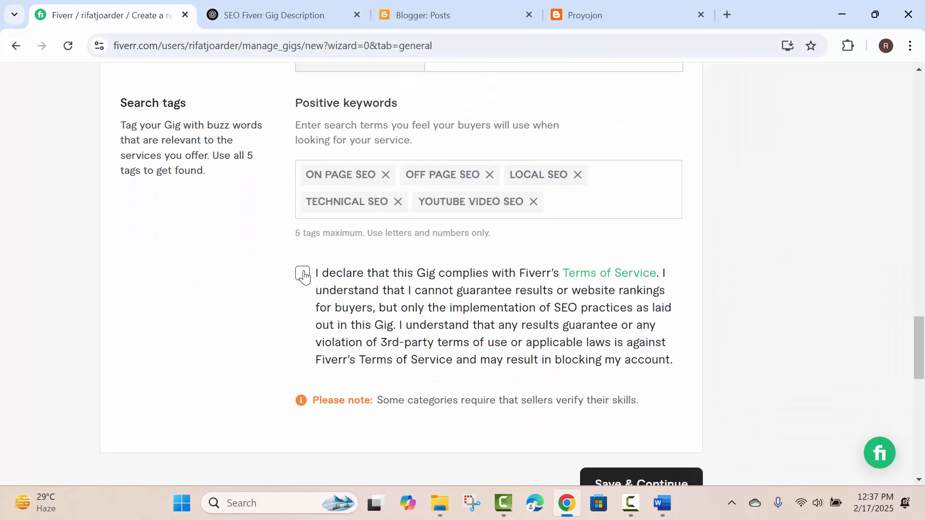
pyautogui.click(302, 273)
pyautogui.scroll(3, 349, 339)
pyautogui.scroll(-8, 373, 367)
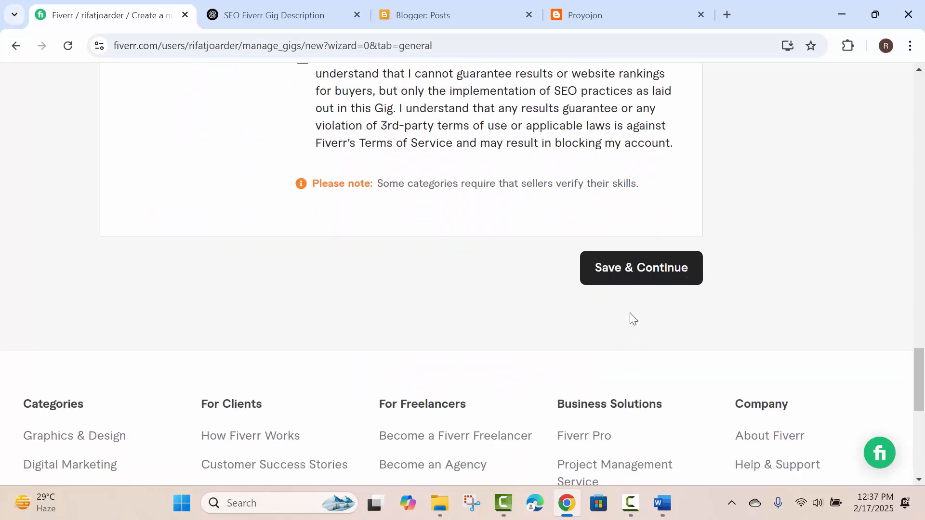
pyautogui.click(636, 270)
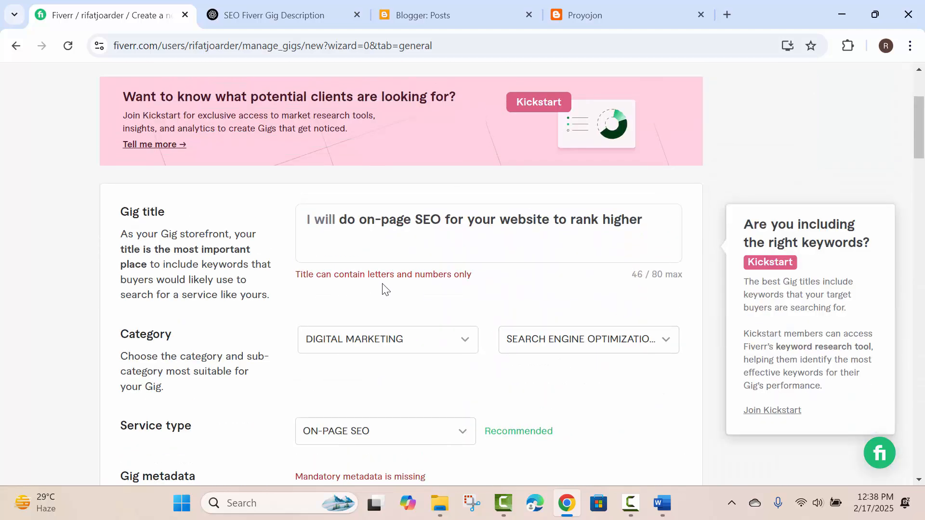
# - Replace the hyphen in the gig title with a space so it reads "do on page SEO for your website to rank higher"
pyautogui.click(382, 219)
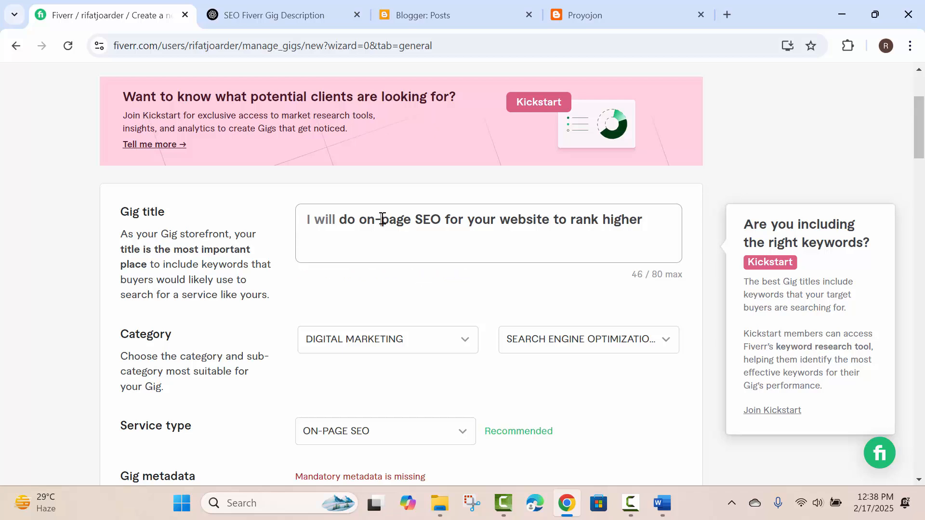
pyautogui.press('BackSpace')
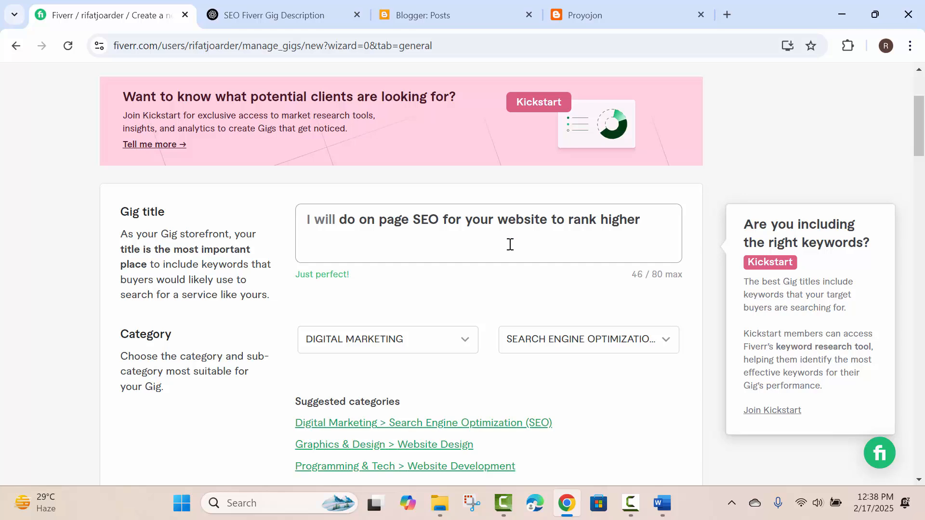
pyautogui.scroll(-3, 510, 245)
pyautogui.scroll(-15, 541, 273)
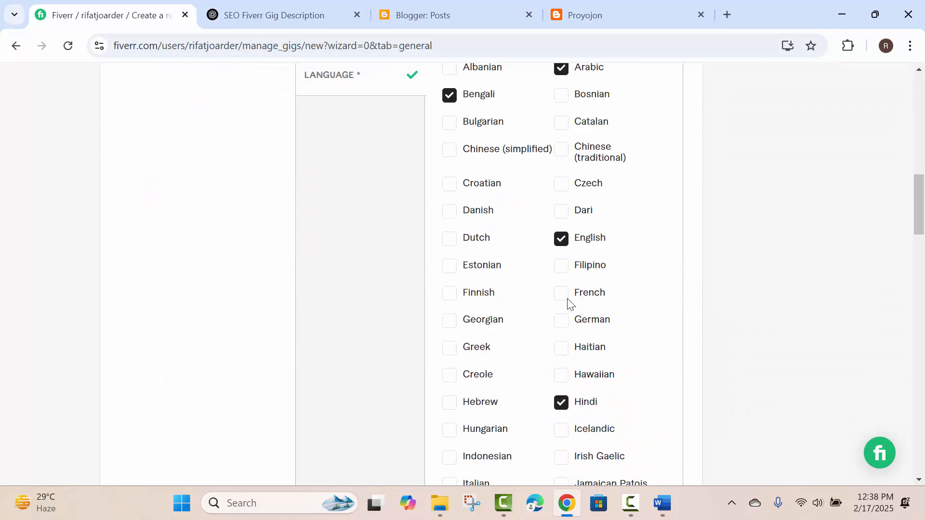
pyautogui.scroll(-20, 568, 301)
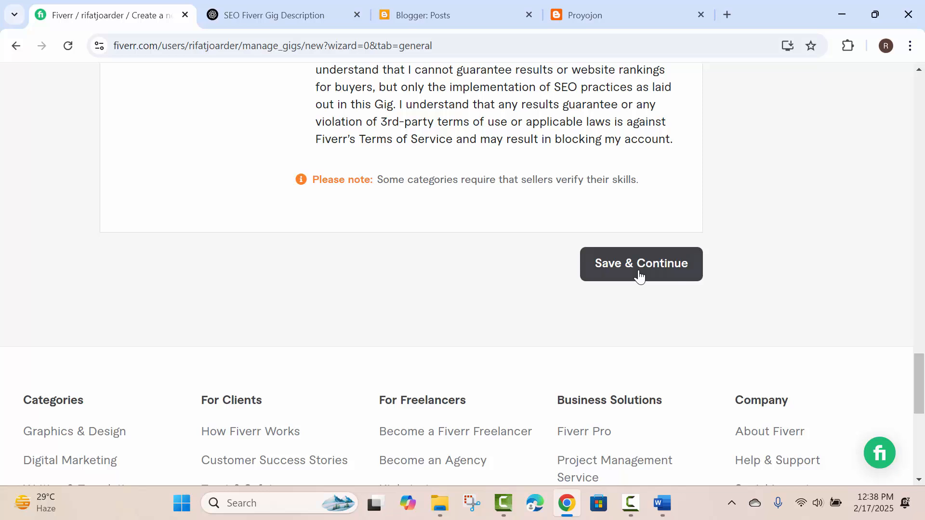
# - Choose Other as the industry expertise, enter "Search Engine Optimization" for it, and save the Overview to continue to Pricing
pyautogui.scroll(12, 541, 294)
pyautogui.scroll(-5, 541, 294)
pyautogui.click(450, 198)
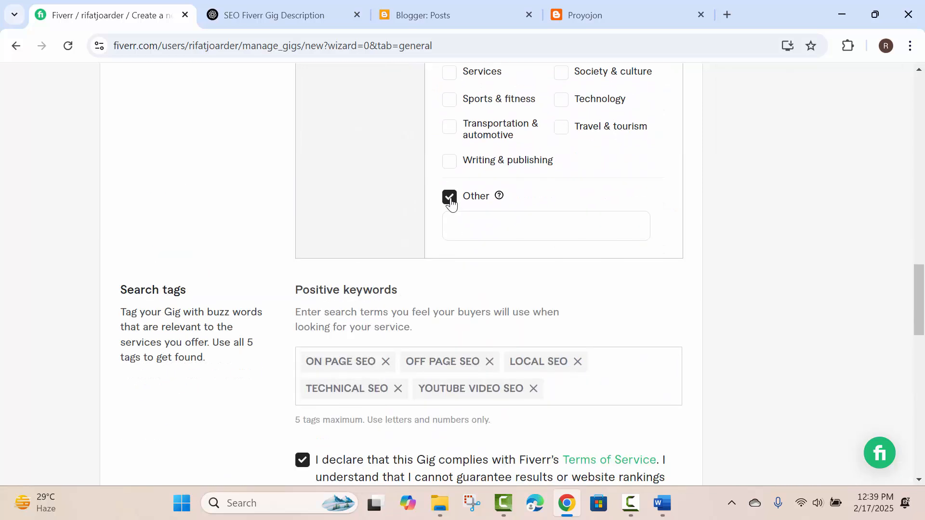
pyautogui.click(463, 222)
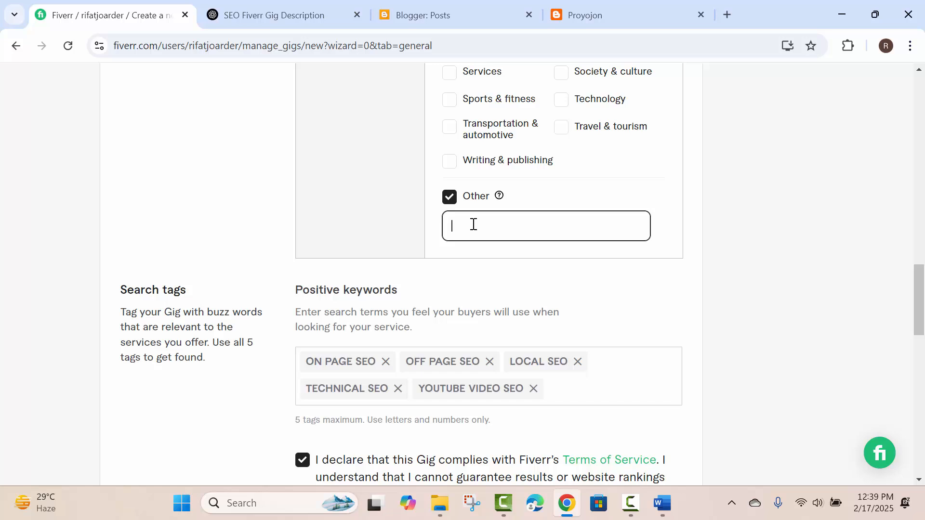
pyautogui.write('Search Engine Opti')
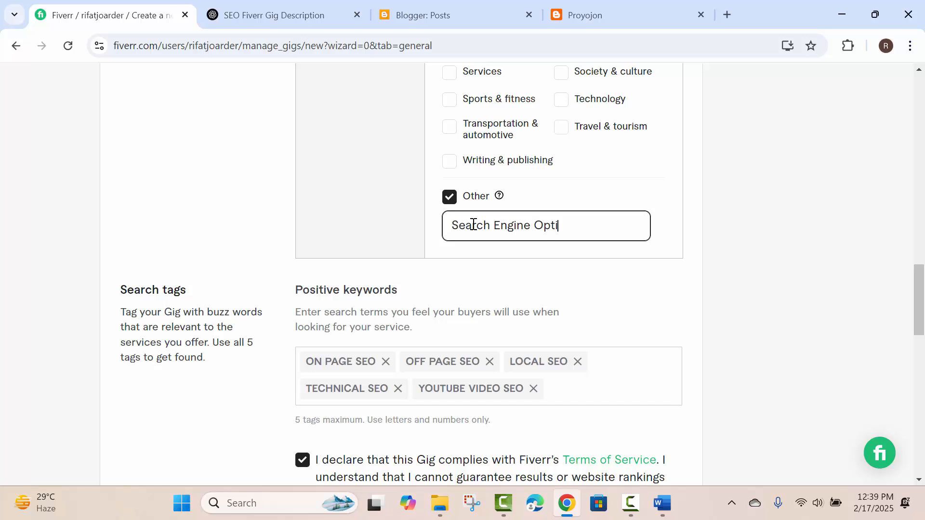
pyautogui.write('mization')
pyautogui.press('Return')
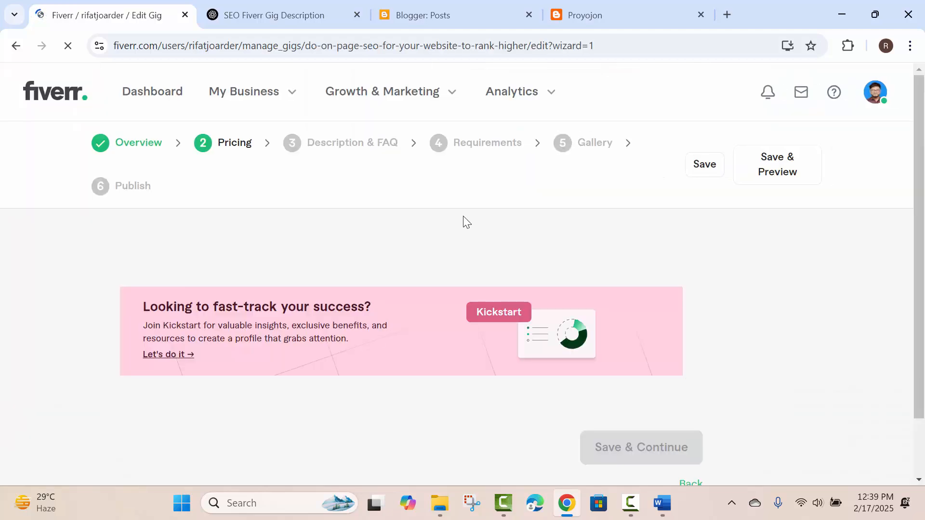
pyautogui.scroll(-5, 402, 198)
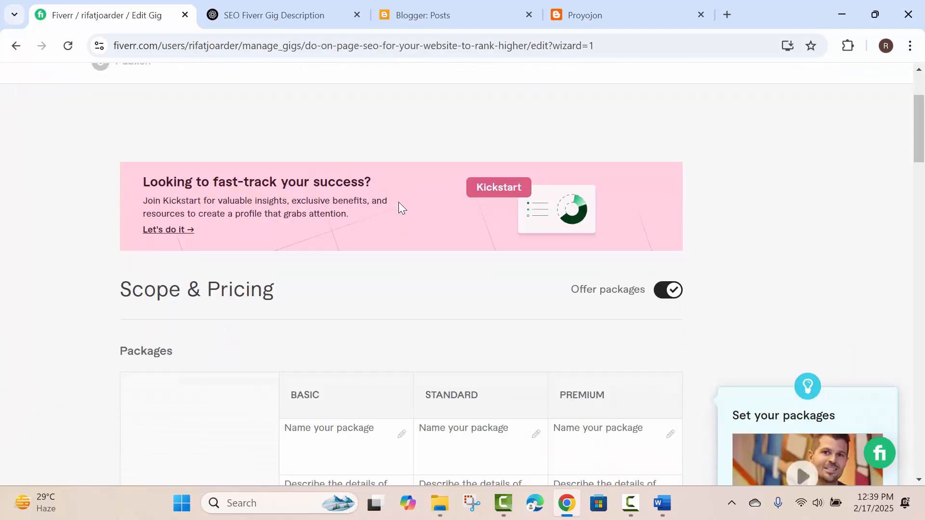
# - Look through the Scope & Pricing page, from the package table down to the extra services
pyautogui.scroll(-13, 399, 202)
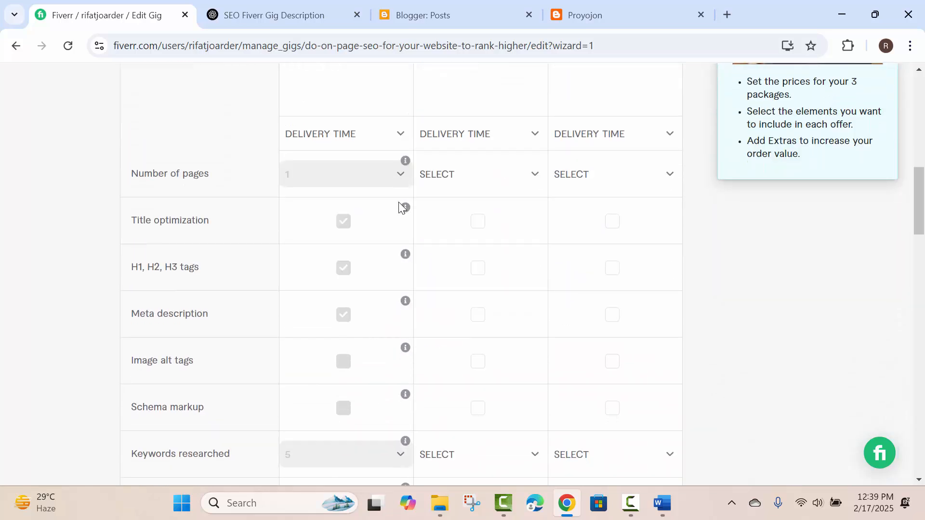
pyautogui.scroll(-15, 399, 208)
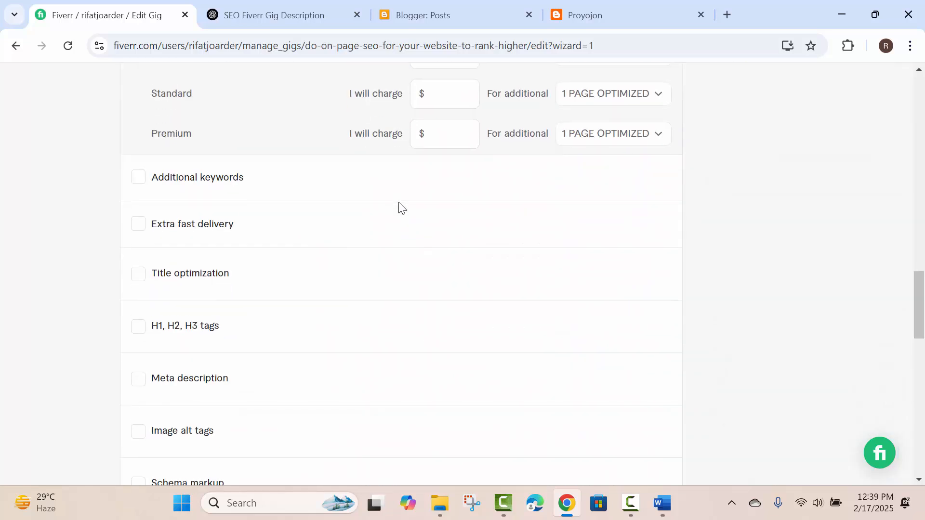
pyautogui.scroll(20, 399, 208)
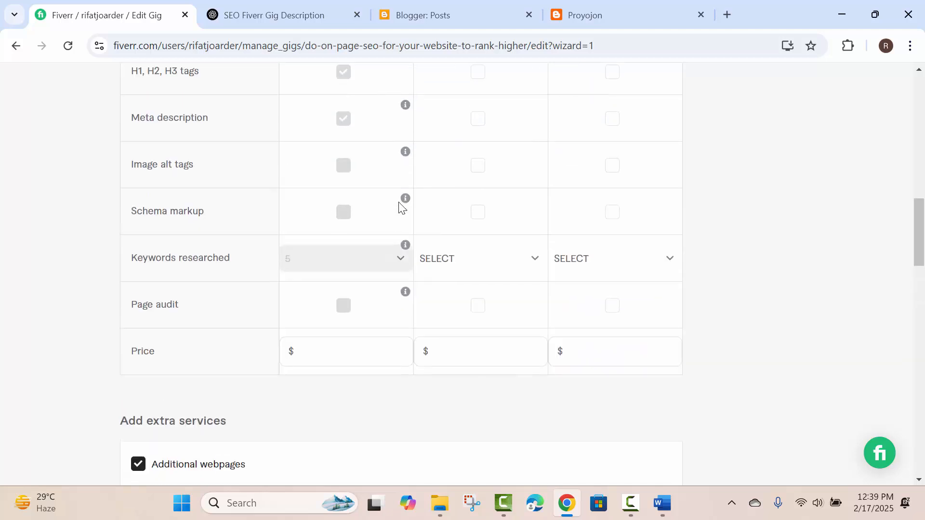
pyautogui.scroll(3, 398, 202)
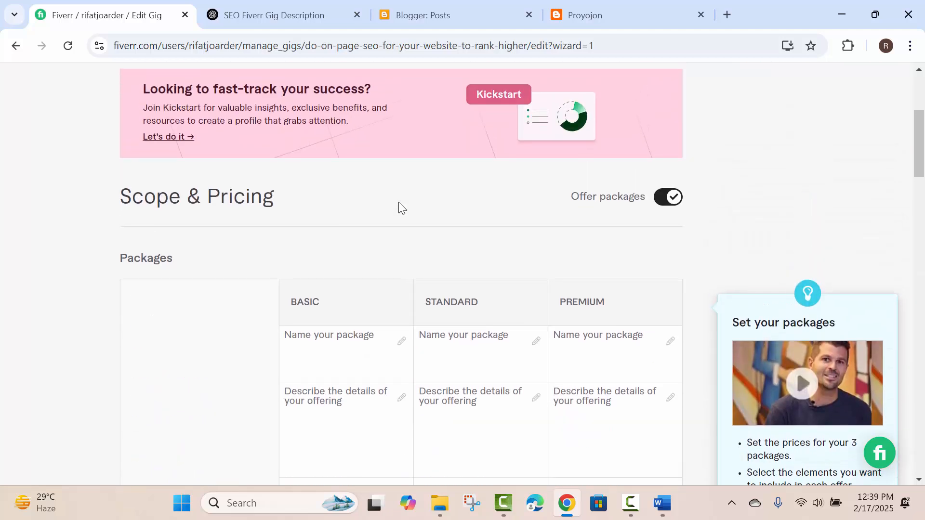
pyautogui.scroll(-2, 403, 227)
pyautogui.scroll(-1, 393, 240)
pyautogui.click(354, 223)
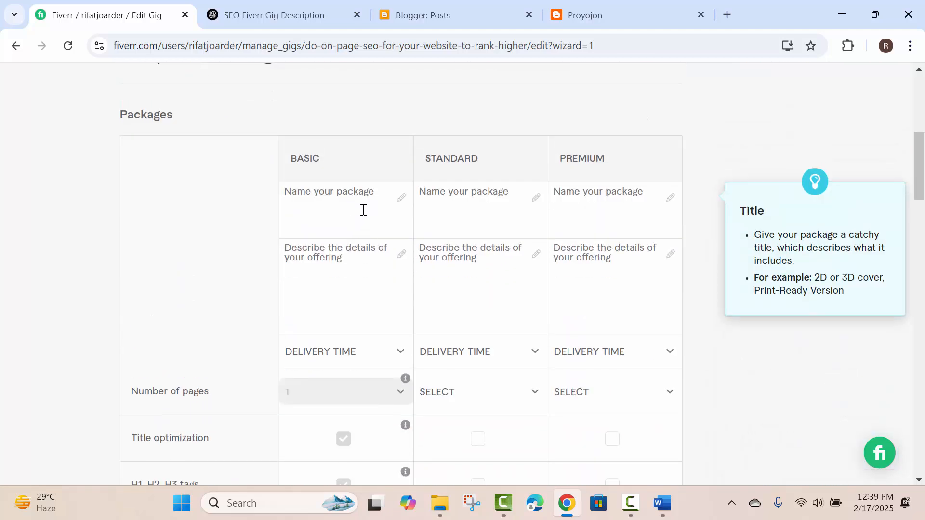
# - Switch to the Fiverr_AC_Demo document in Word and read its Pricing table for the three packages
pyautogui.click(665, 512)
pyautogui.scroll(-6, 353, 293)
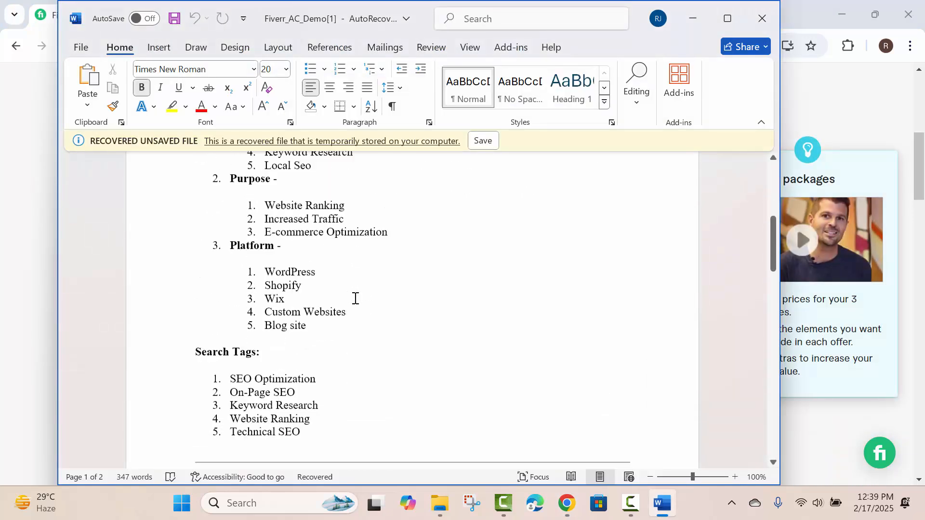
pyautogui.scroll(-6, 356, 299)
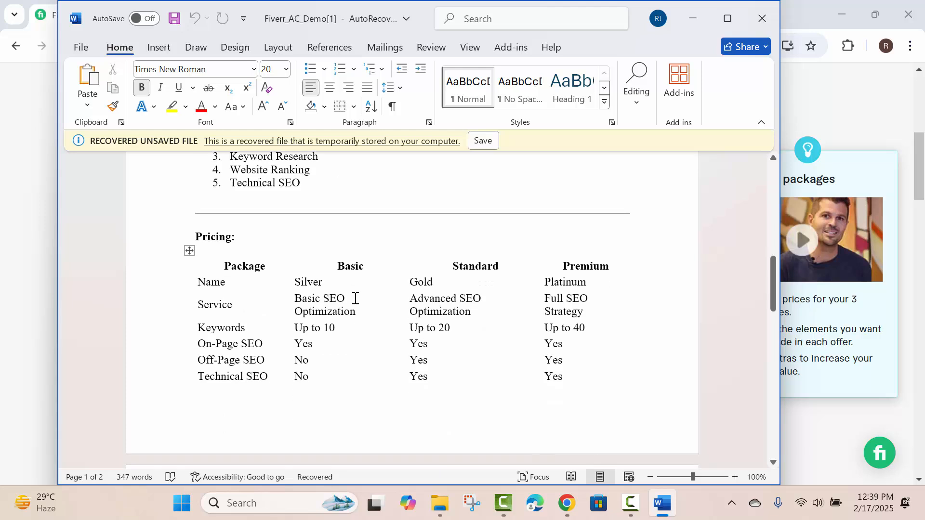
pyautogui.scroll(-3, 356, 299)
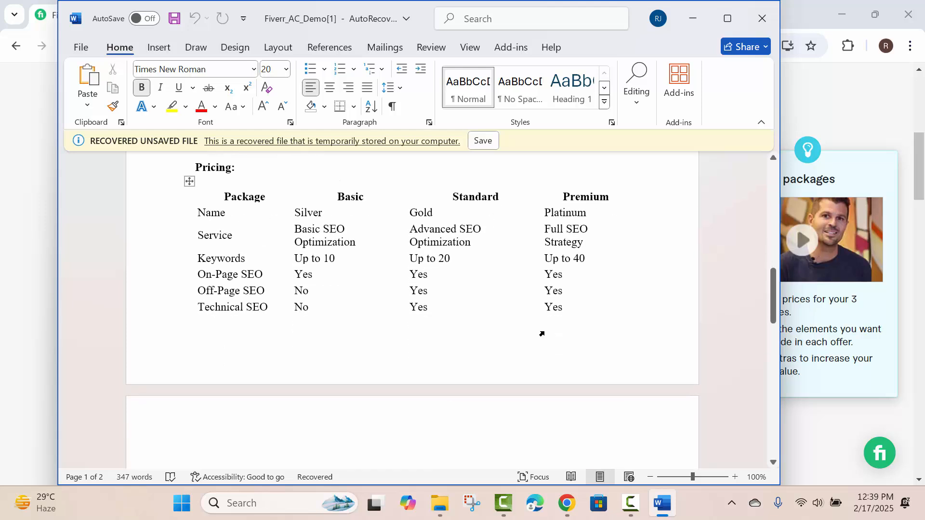
pyautogui.click(2, 183)
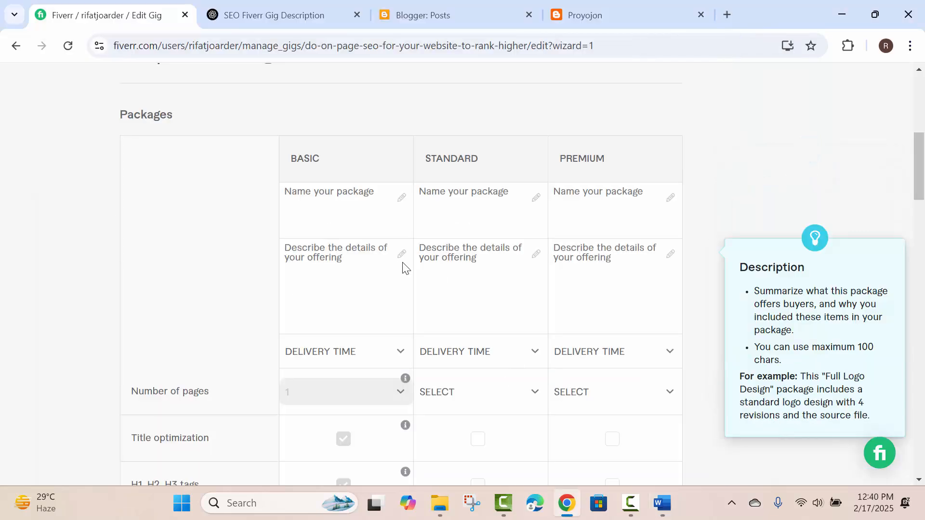
# - Back on the Fiverr gig page, name the Basic package "Silver", the Standard package "Gold" and the Premium package "Platinum"
pyautogui.scroll(3, 374, 264)
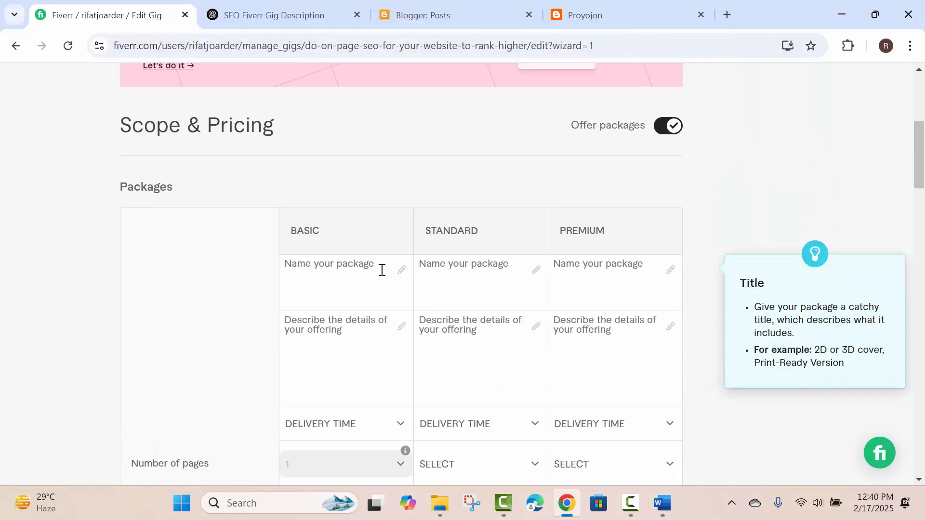
pyautogui.scroll(-2, 380, 268)
pyautogui.scroll(-1, 383, 269)
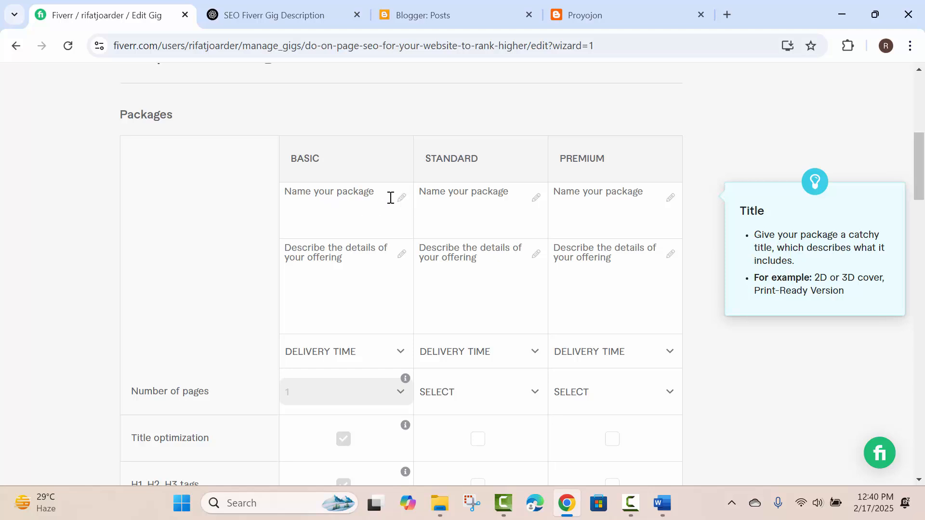
pyautogui.write('Silver')
pyautogui.click(484, 195)
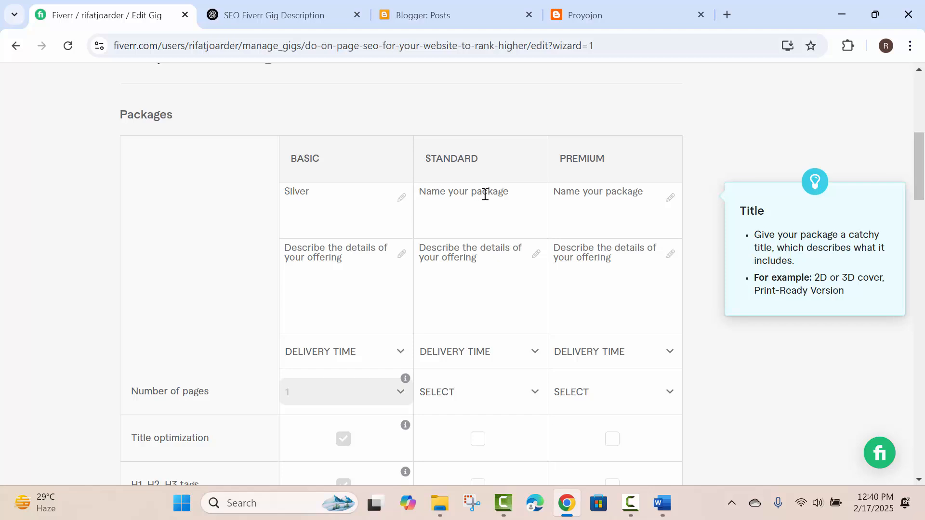
pyautogui.write('Gold')
pyautogui.click(582, 191)
pyautogui.write('P')
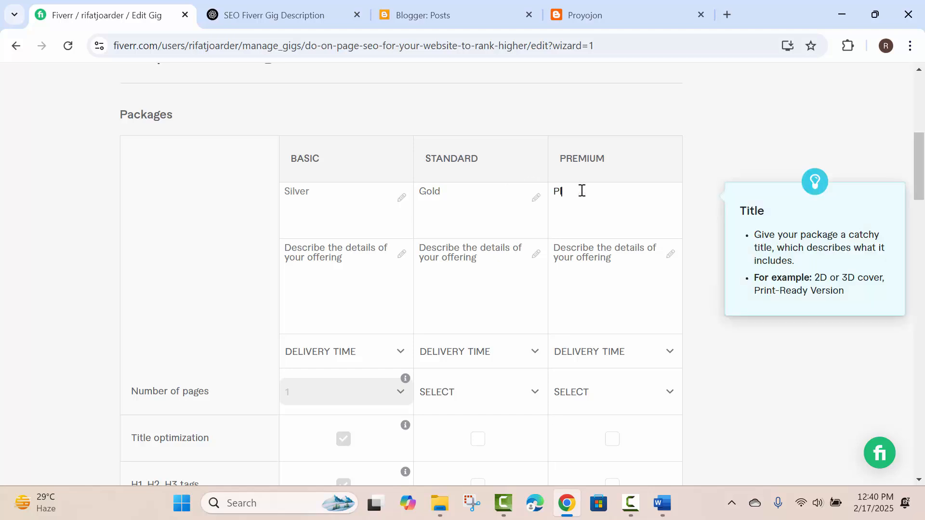
pyautogui.write('latinum')
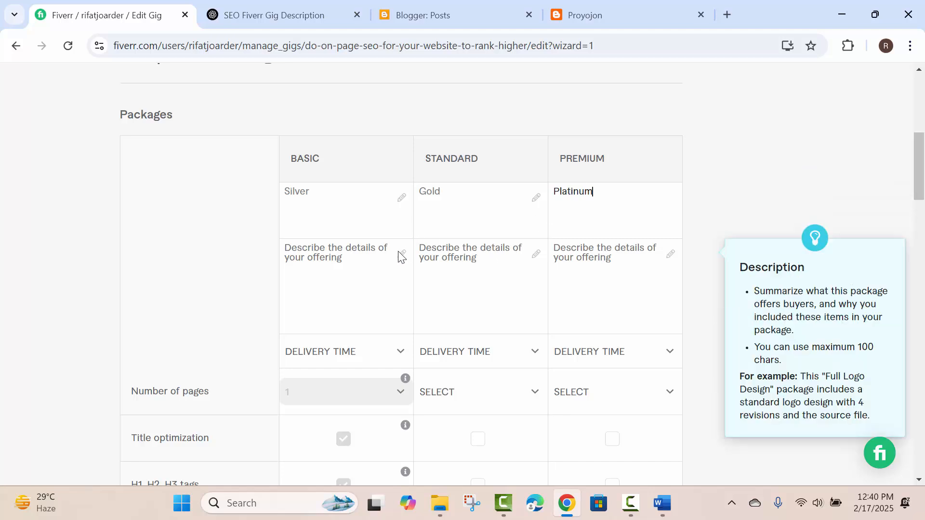
# - Copy the Keywords to Technical SEO labels from the Word pricing table into the Basic description, keeping only Keywords and On-Page SEO
pyautogui.click(371, 259)
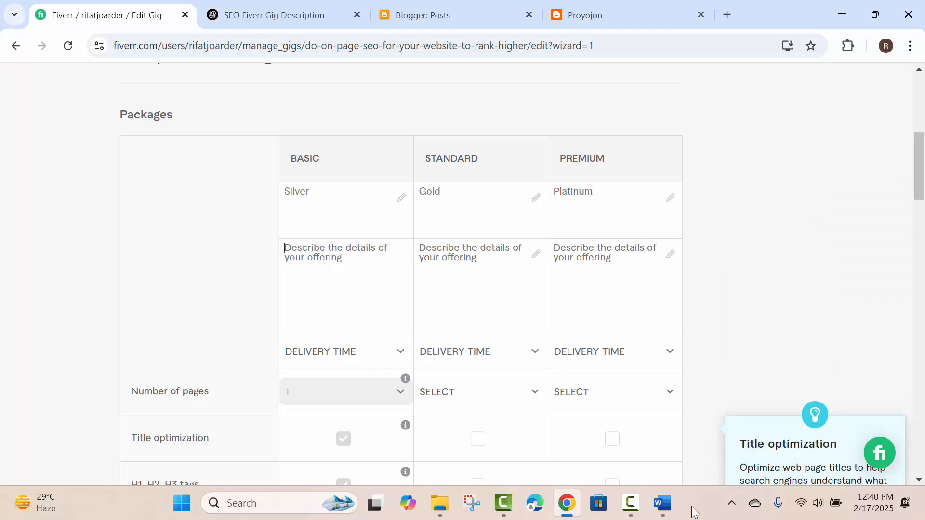
pyautogui.click(663, 506)
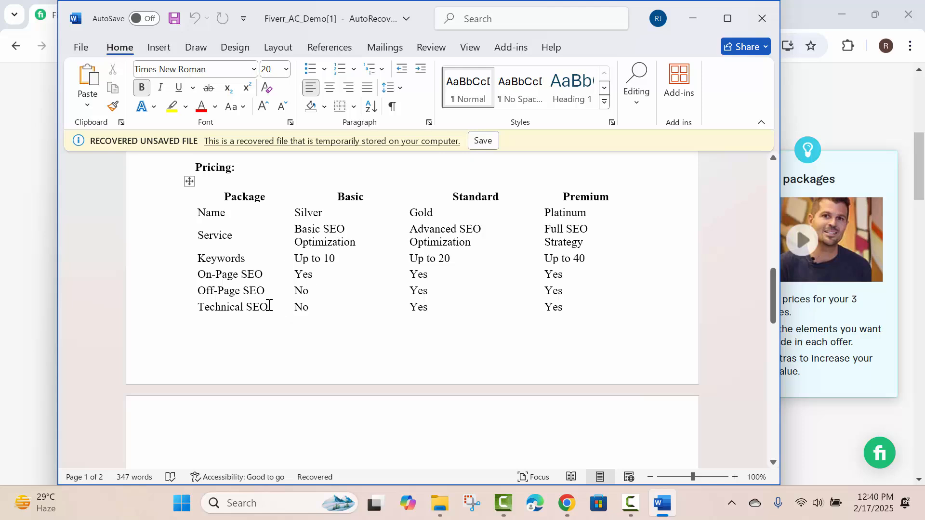
pyautogui.moveTo(258, 302); pyautogui.dragTo(198, 258)
pyautogui.hotkey('ctrl', 'c')
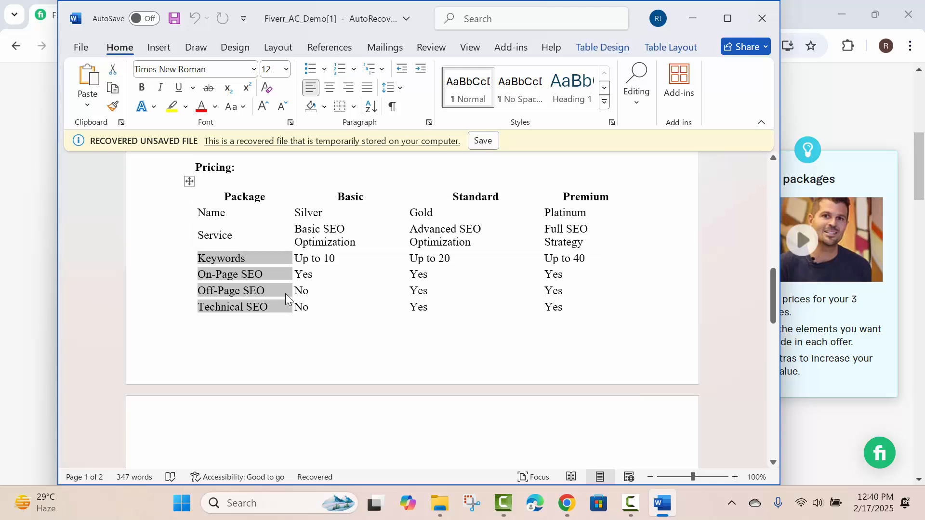
pyautogui.click(5, 116)
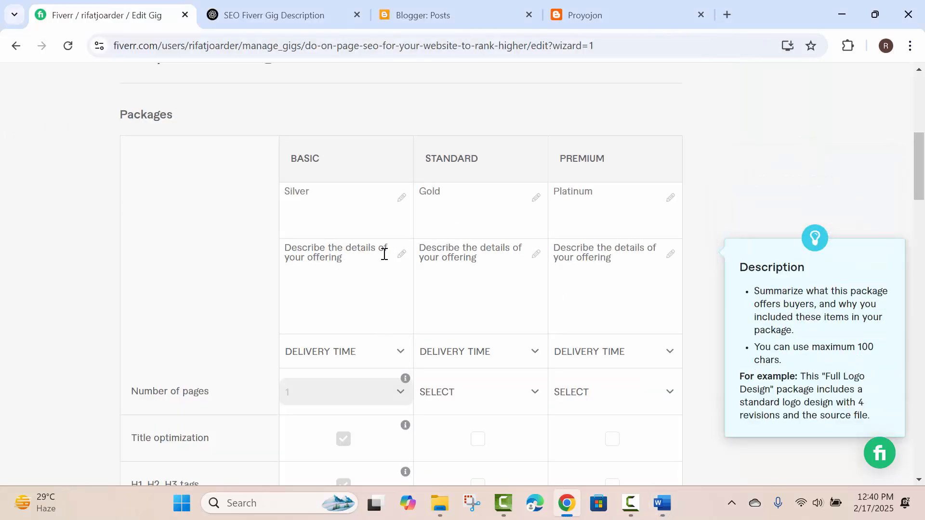
pyautogui.click(342, 248)
pyautogui.hotkey('ctrl', 'v')
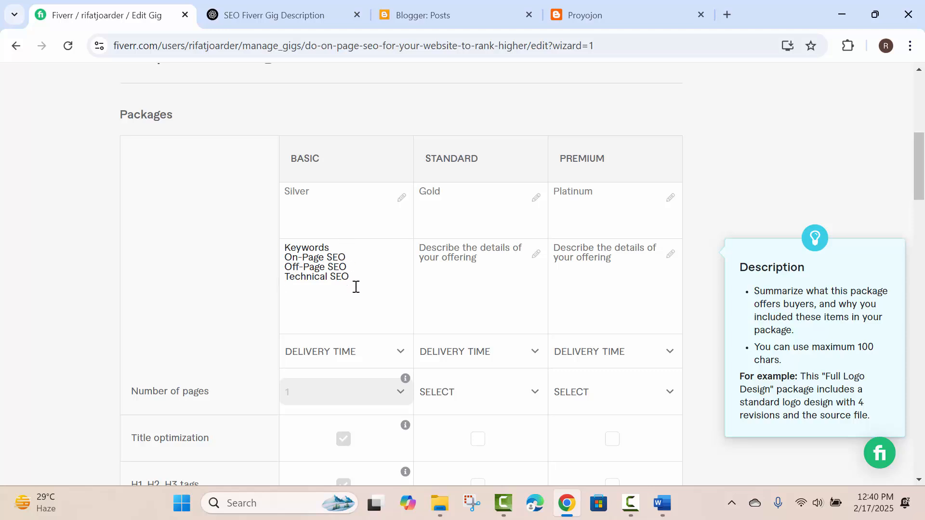
pyautogui.moveTo(337, 273); pyautogui.dragTo(280, 268)
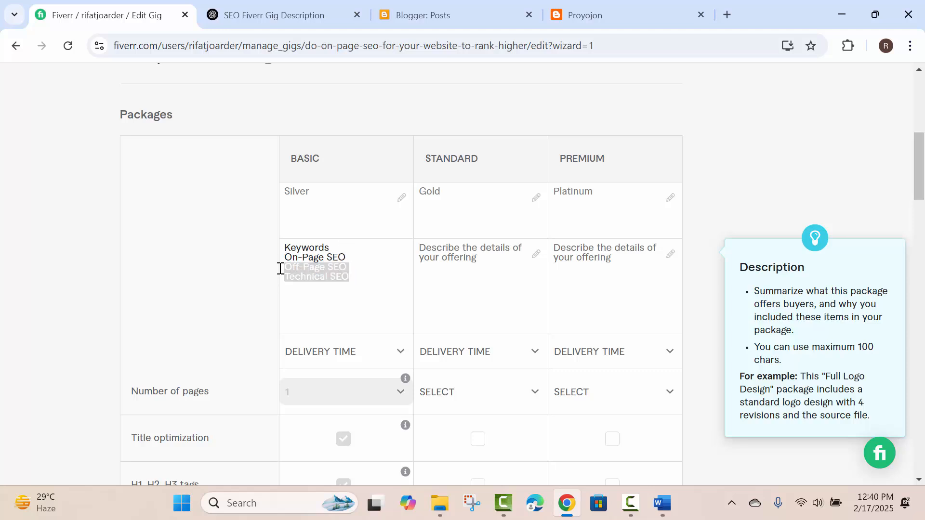
pyautogui.press('BackSpace')
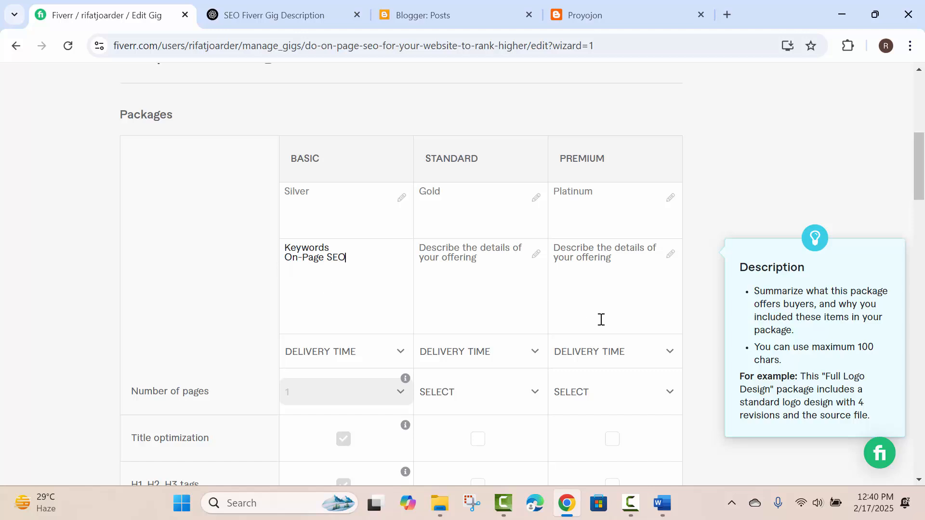
# - Copy "Advanced SEO Optimization" from the Word pricing table into the Standard package's description on Fiverr
pyautogui.click(663, 503)
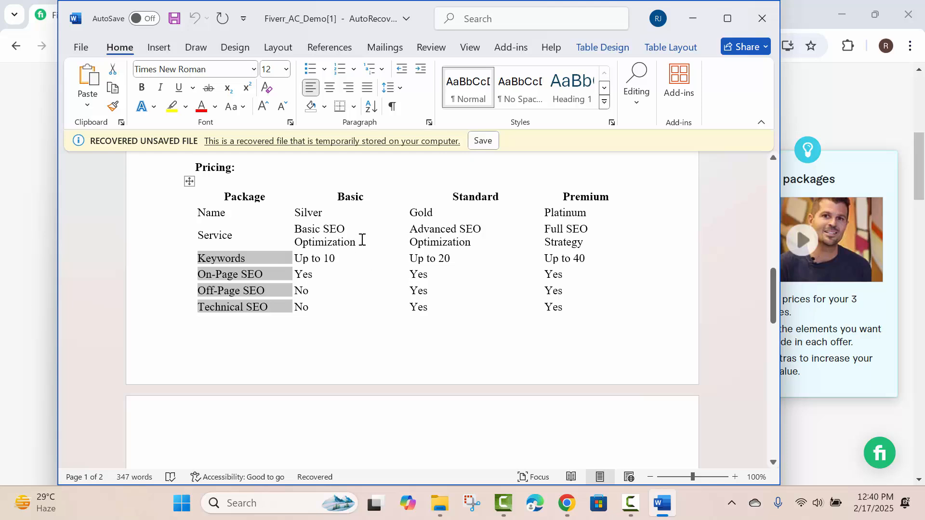
pyautogui.moveTo(362, 240); pyautogui.dragTo(297, 228)
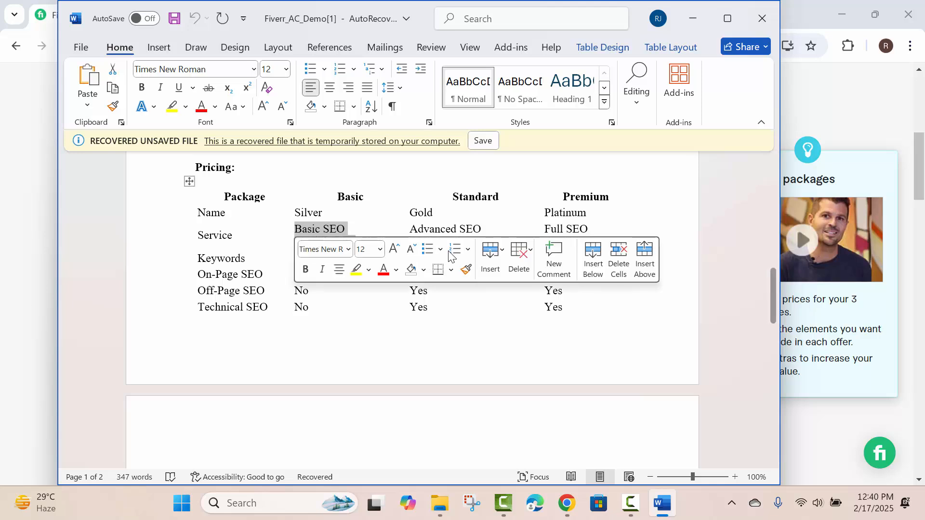
pyautogui.click(458, 212)
pyautogui.moveTo(472, 238); pyautogui.dragTo(418, 229)
pyautogui.hotkey('ctrl', 'c')
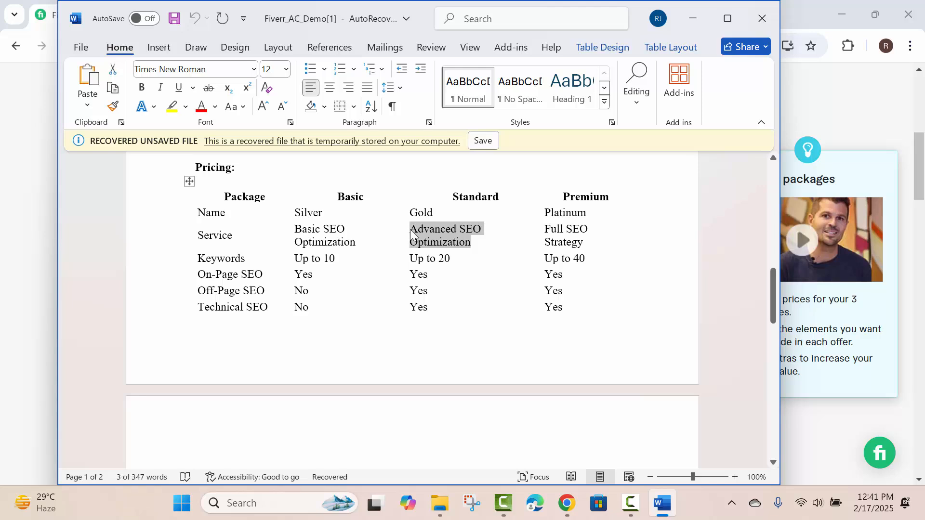
pyautogui.click(13, 206)
pyautogui.click(489, 266)
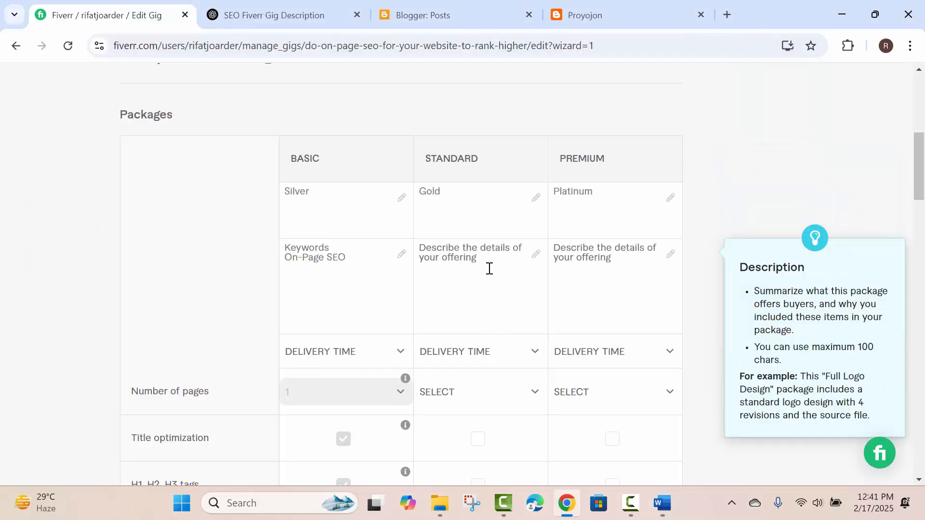
pyautogui.hotkey('ctrl', 'v')
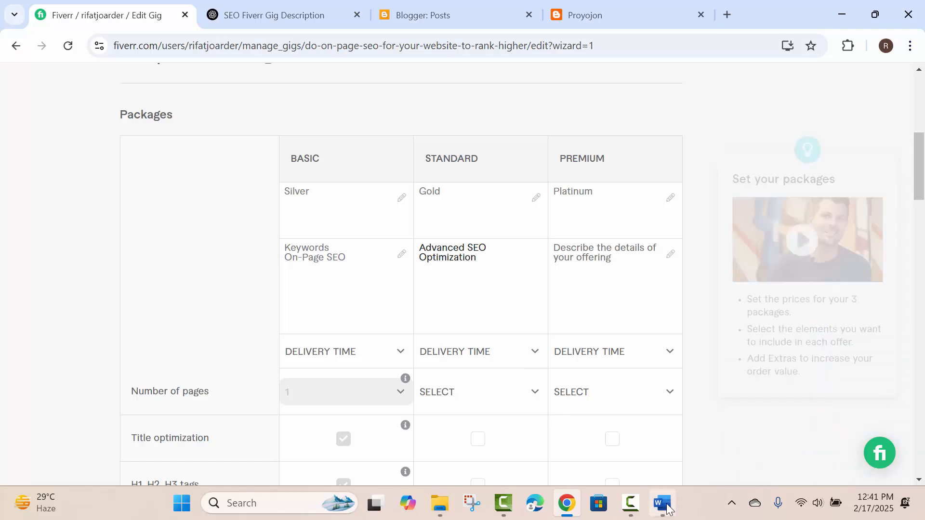
# - Copy "Full SEO Strategy" from the Word pricing table into the Premium package's description on Fiverr
pyautogui.hotkey('alt', 'Tab')
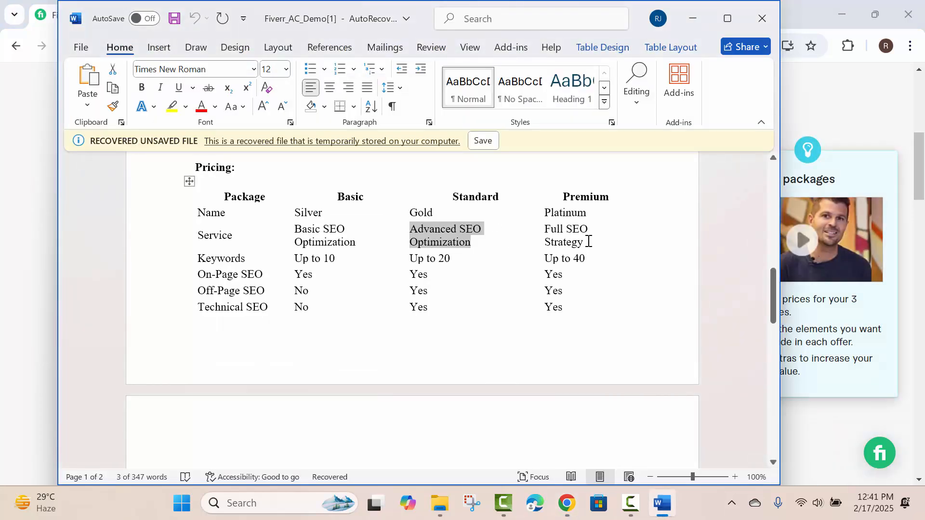
pyautogui.moveTo(588, 242); pyautogui.dragTo(545, 228)
pyautogui.hotkey('ctrl', 'c')
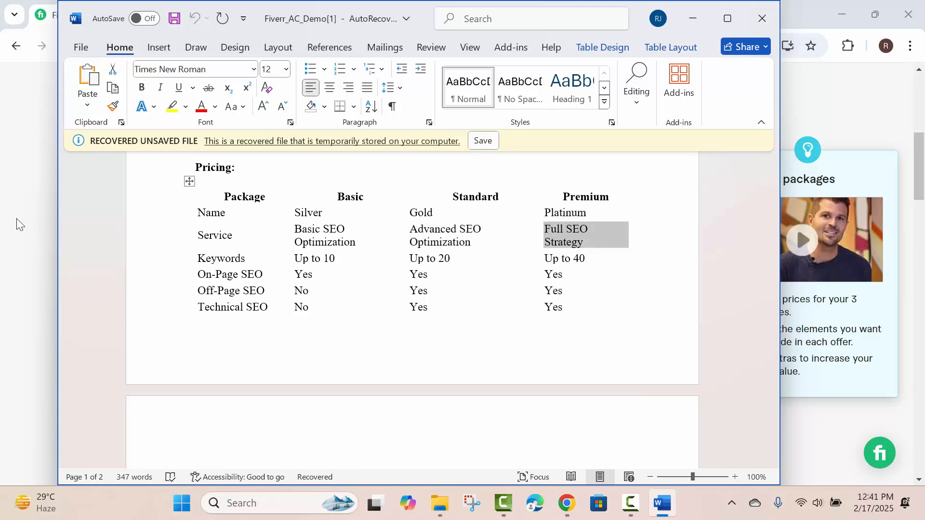
pyautogui.hotkey('alt', 'Tab')
pyautogui.hotkey('ctrl', 'v')
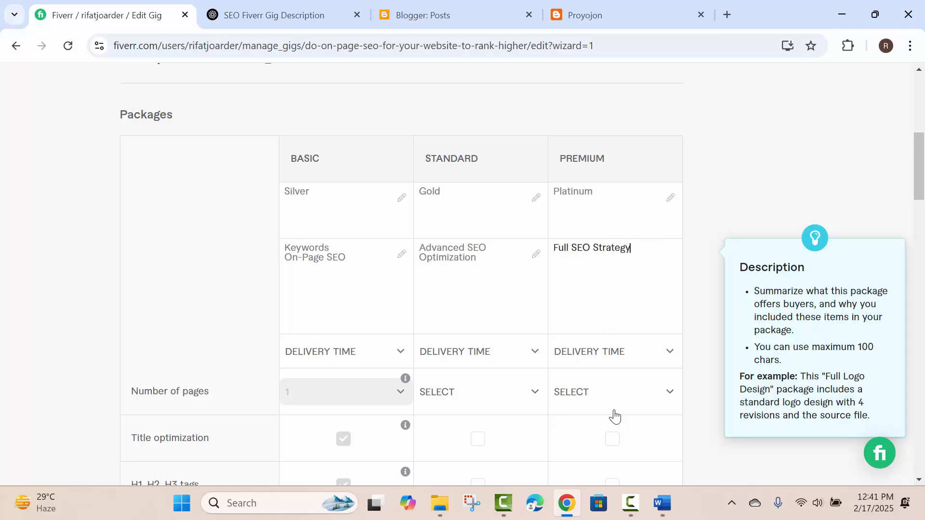
# - Replace the Basic package's description on Fiverr with "Basic SEO Optimization" copied from the Word pricing table
pyautogui.hotkey('alt', 'Tab')
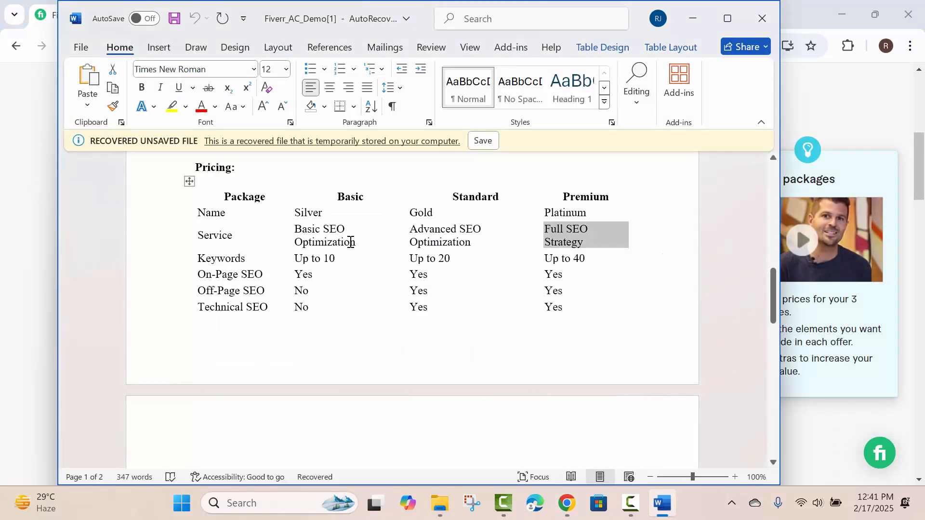
pyautogui.moveTo(351, 241); pyautogui.dragTo(297, 232)
pyautogui.hotkey('ctrl', 'c')
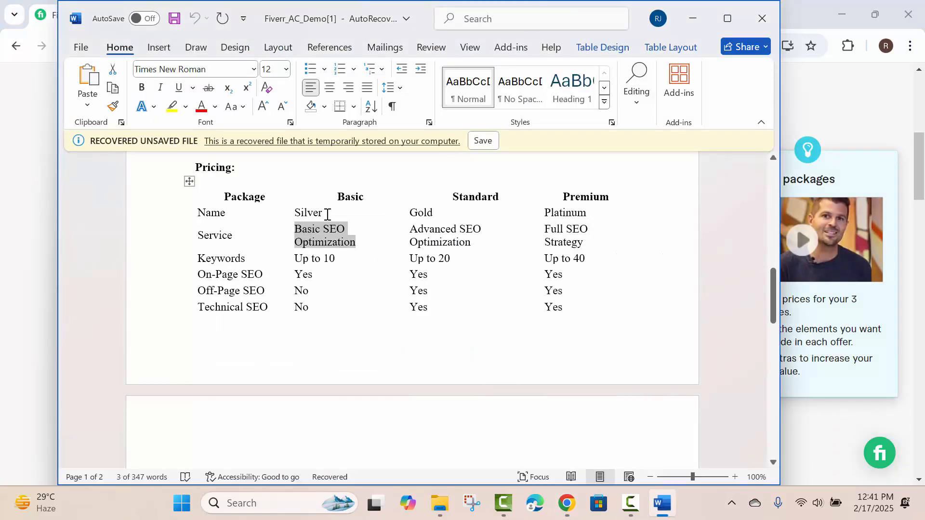
pyautogui.hotkey('alt', 'Tab')
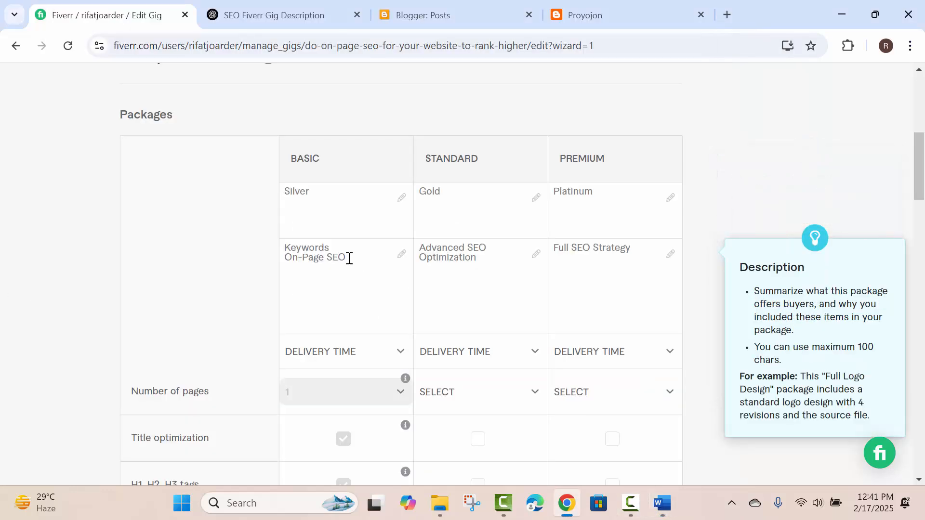
pyautogui.moveTo(349, 258); pyautogui.dragTo(285, 248)
pyautogui.hotkey('ctrl', 'v')
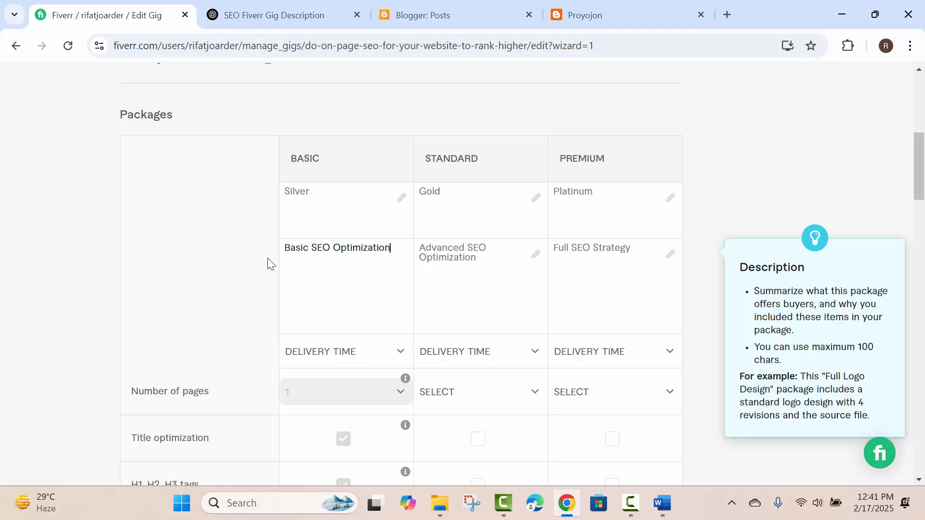
pyautogui.scroll(2, 268, 260)
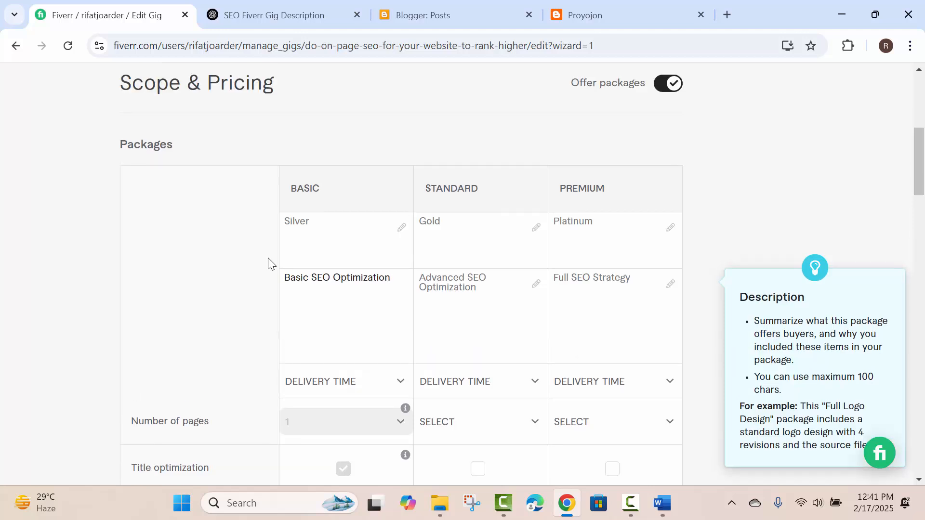
pyautogui.scroll(-5, 269, 262)
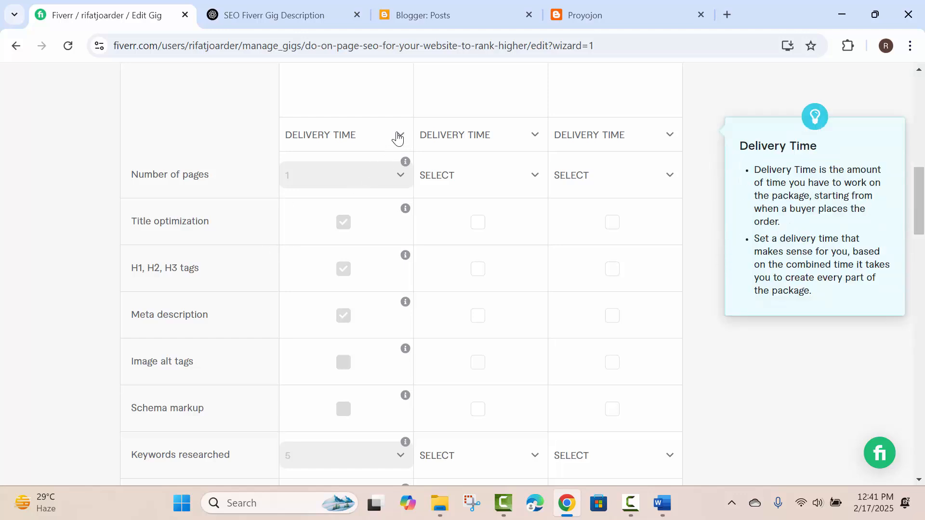
# - Set the delivery time to 1 day for Basic, 2 days for Standard and 3 days for Premium
pyautogui.click(399, 135)
pyautogui.click(347, 213)
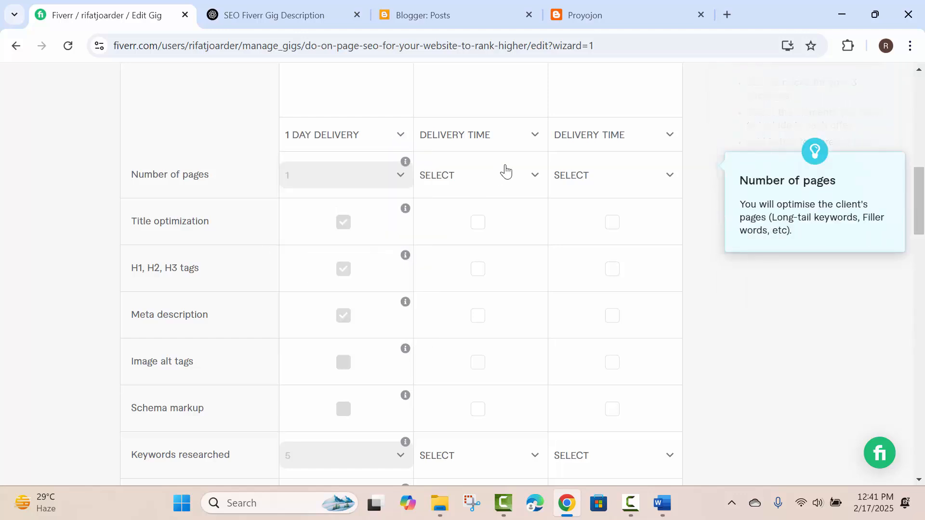
pyautogui.click(529, 140)
pyautogui.click(489, 251)
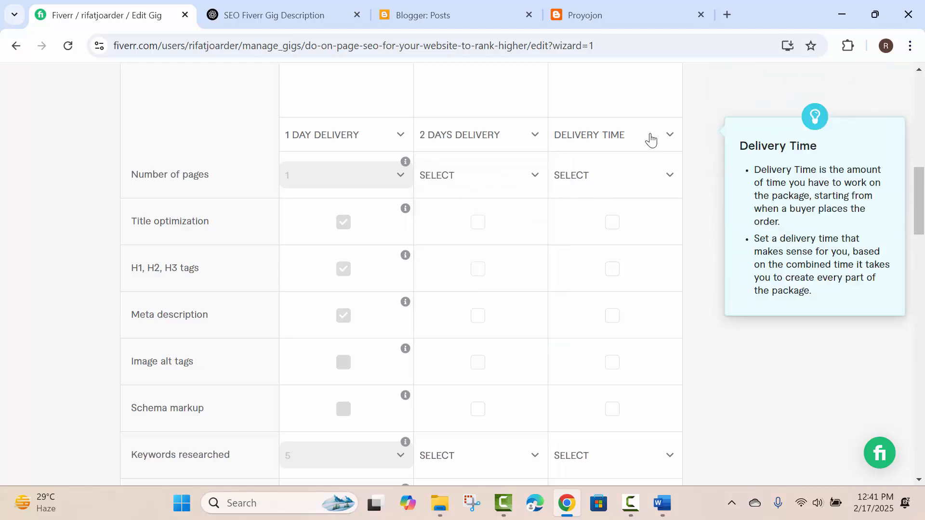
pyautogui.click(650, 137)
pyautogui.click(614, 286)
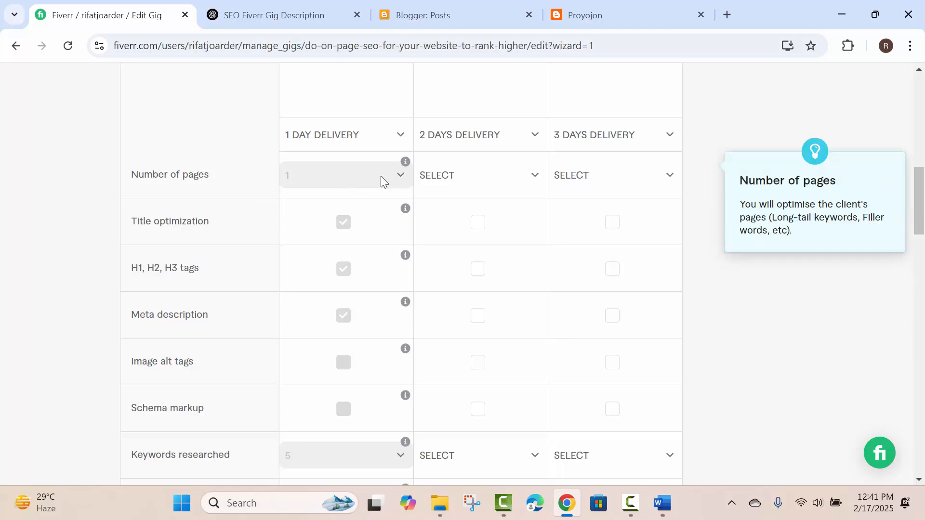
# - Set the number of pages to 3 for the Standard package and 7 for the Premium package
pyautogui.click(522, 191)
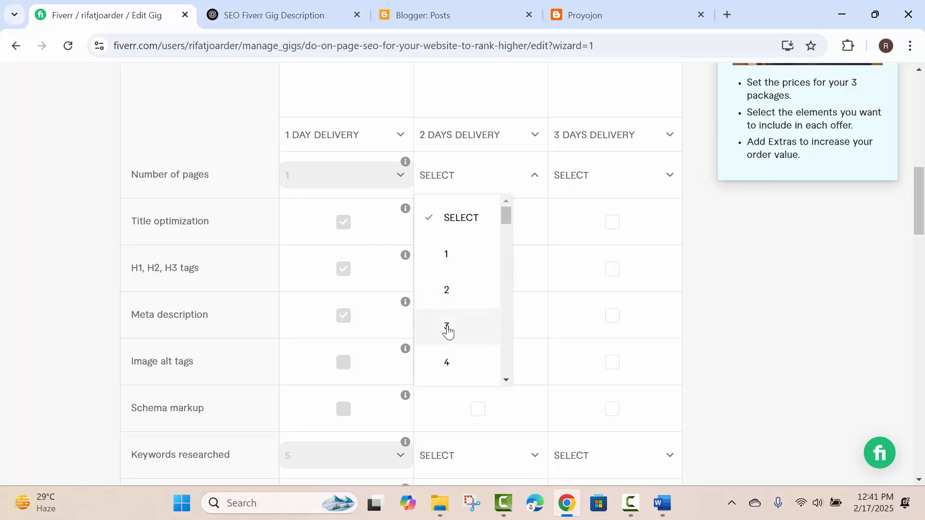
pyautogui.click(447, 331)
pyautogui.click(620, 176)
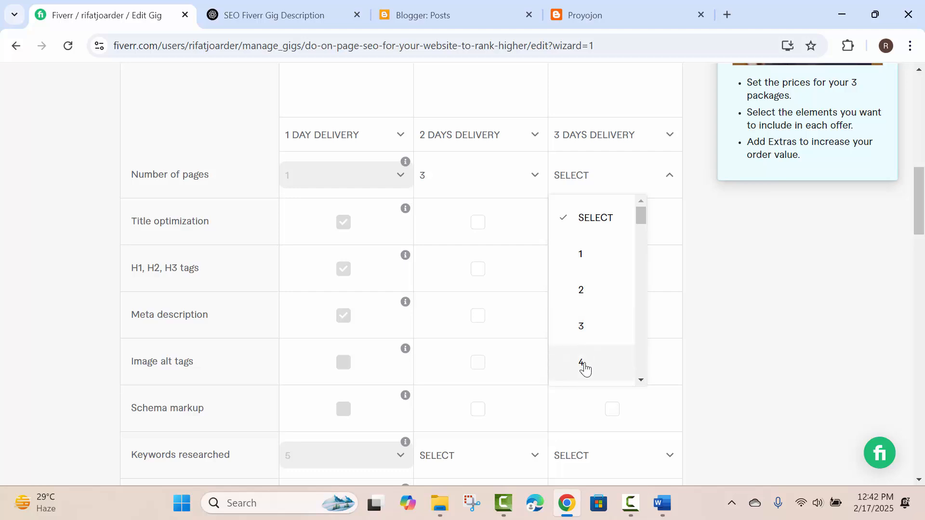
pyautogui.scroll(-2, 589, 326)
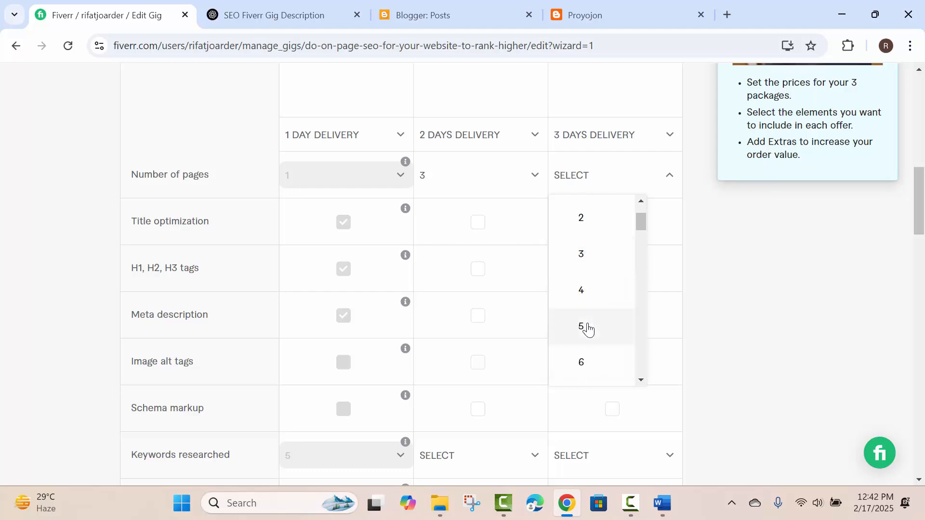
pyautogui.scroll(-2, 588, 328)
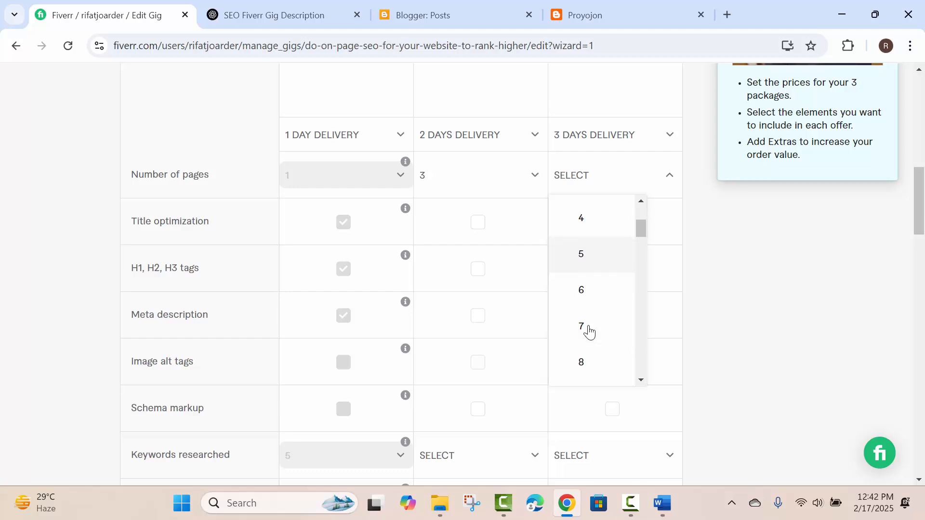
pyautogui.click(587, 328)
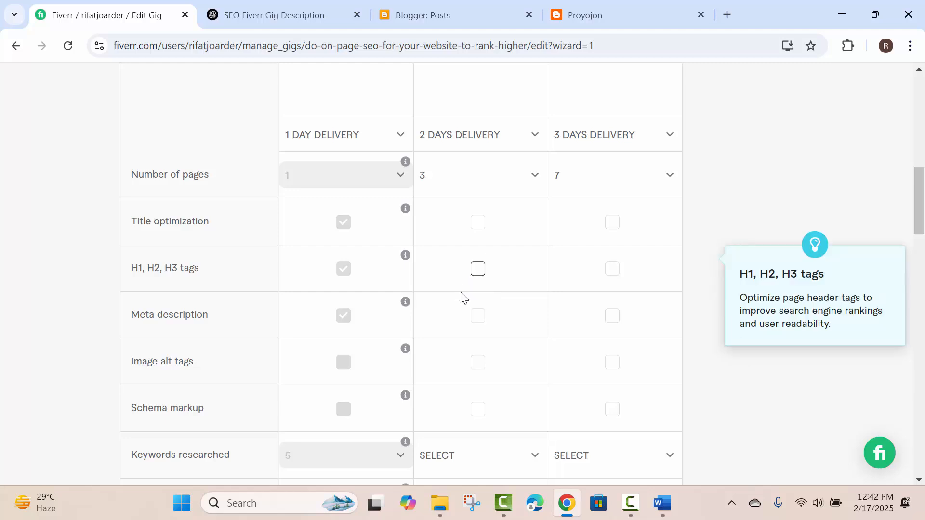
# - Include title optimization, H1, H2, H3 tags and meta description in both the Standard and Premium packages
pyautogui.scroll(1, 479, 290)
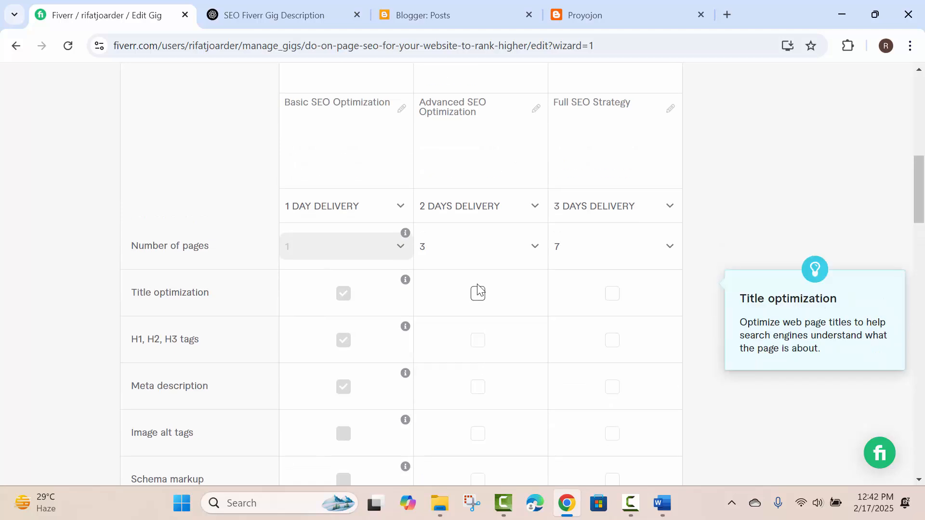
pyautogui.scroll(-2, 477, 289)
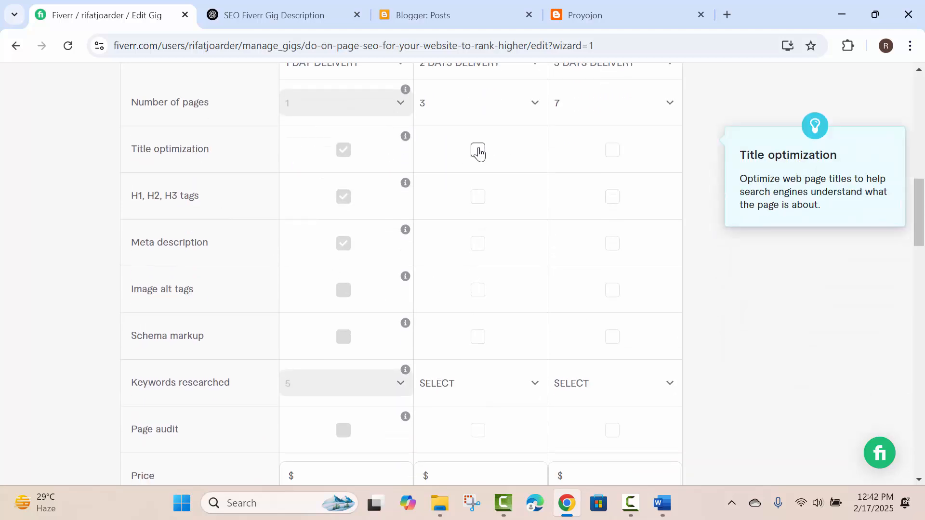
pyautogui.click(478, 152)
pyautogui.click(612, 153)
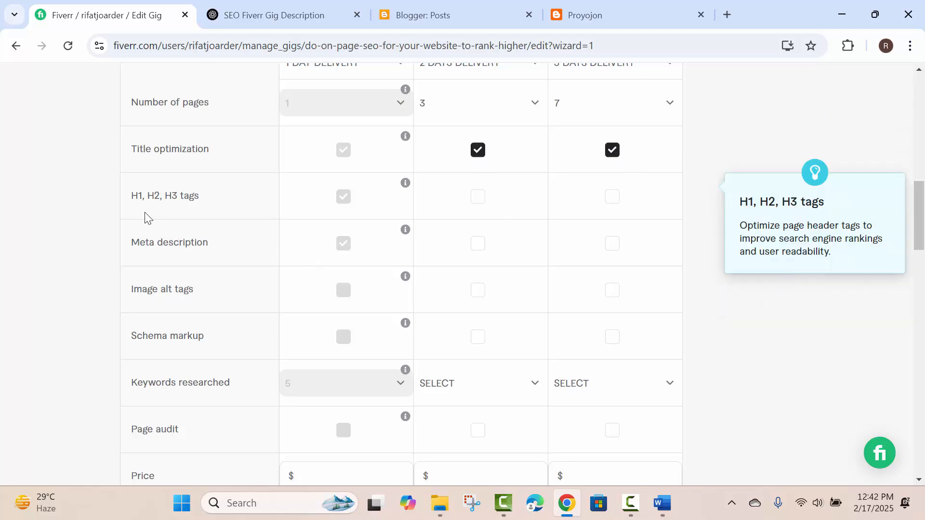
pyautogui.click(478, 198)
pyautogui.click(613, 197)
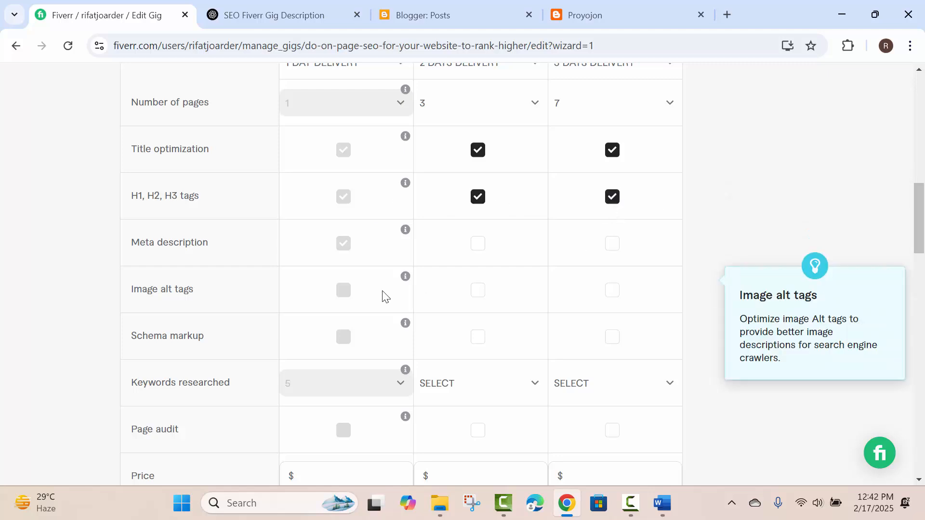
pyautogui.click(477, 244)
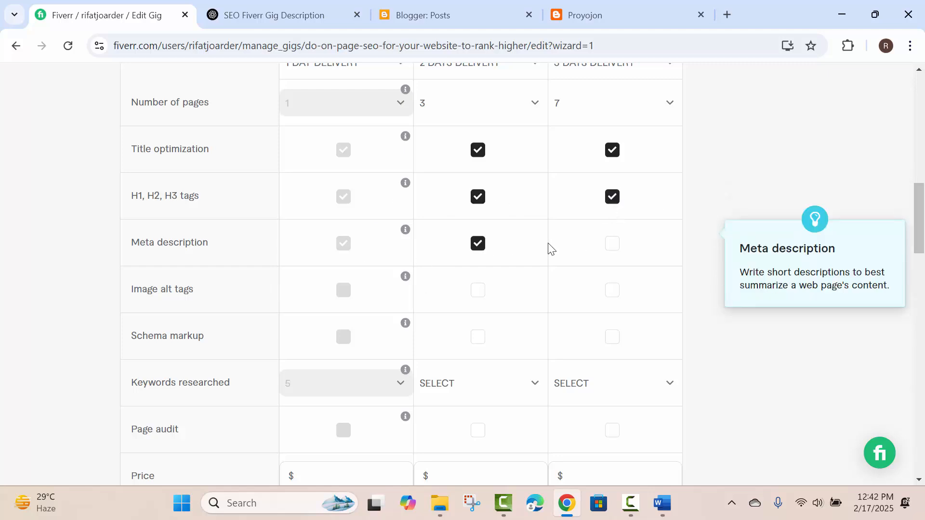
pyautogui.click(613, 244)
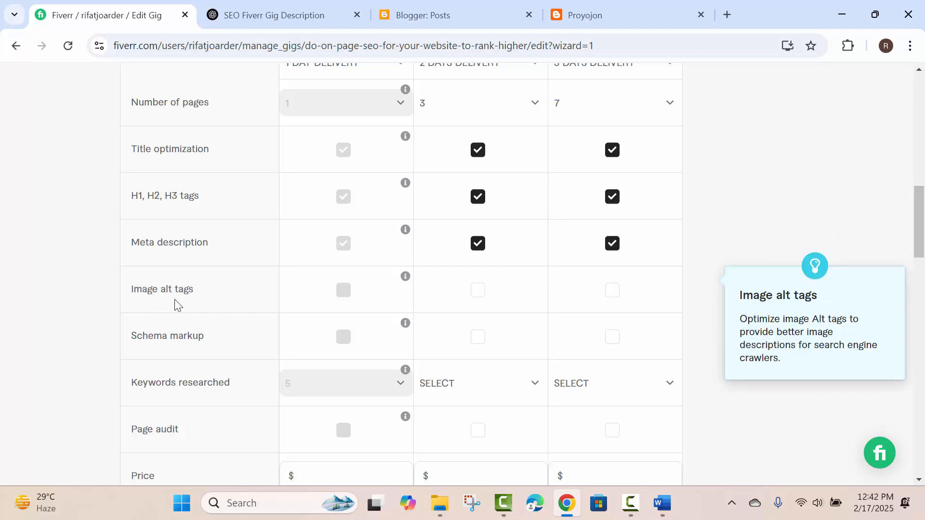
# - Include image alt tags and schema markup in both the Standard and Premium packages
pyautogui.click(479, 291)
pyautogui.click(612, 291)
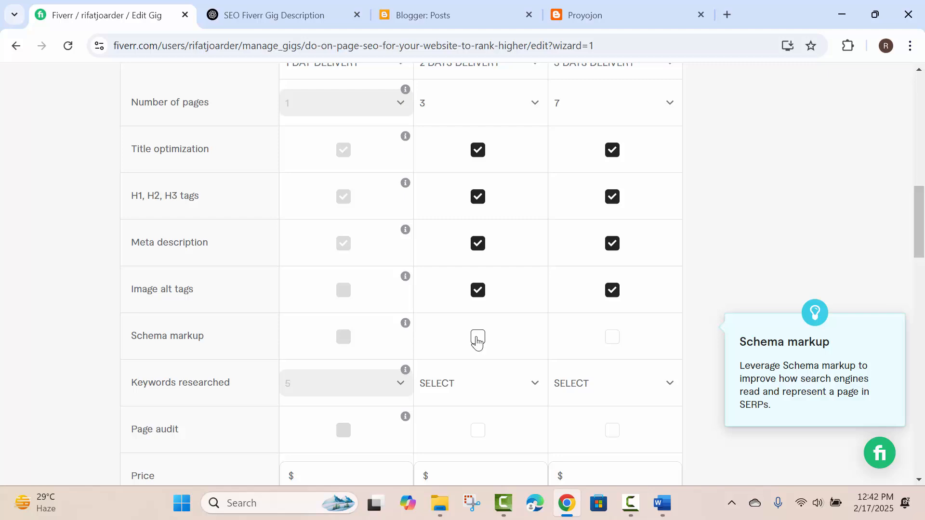
pyautogui.click(478, 338)
pyautogui.click(612, 338)
# - Set the number of keywords researched to 15 for the Standard package
pyautogui.scroll(1, 532, 363)
pyautogui.scroll(-5, 532, 363)
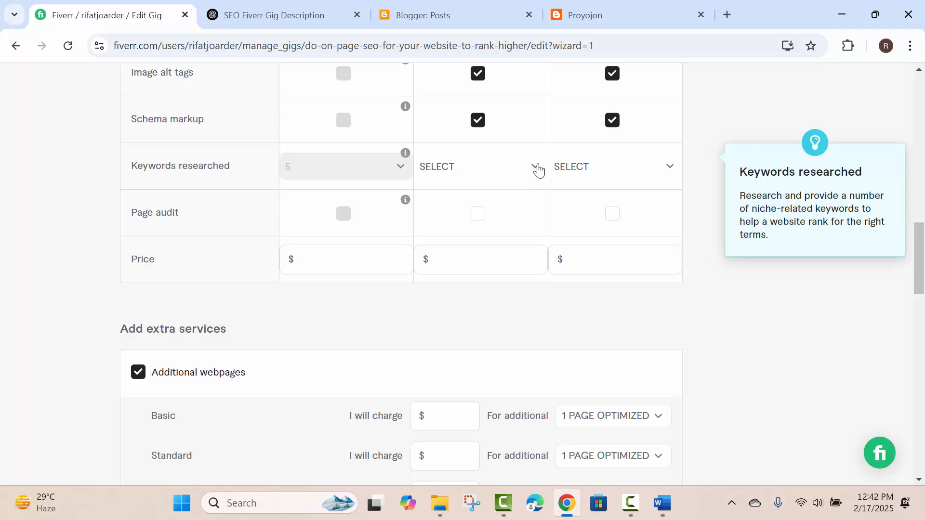
pyautogui.click(536, 167)
pyautogui.scroll(4, 482, 304)
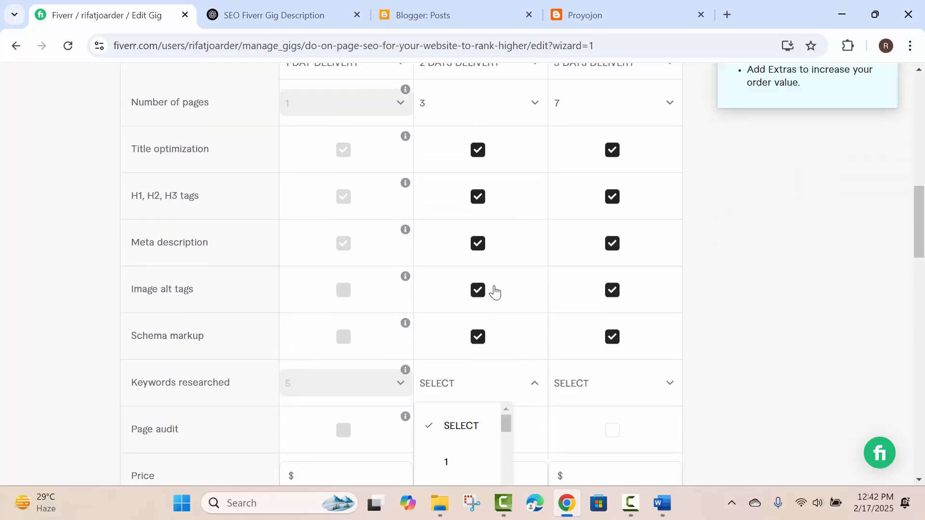
pyautogui.scroll(-4, 781, 366)
pyautogui.scroll(-8, 482, 279)
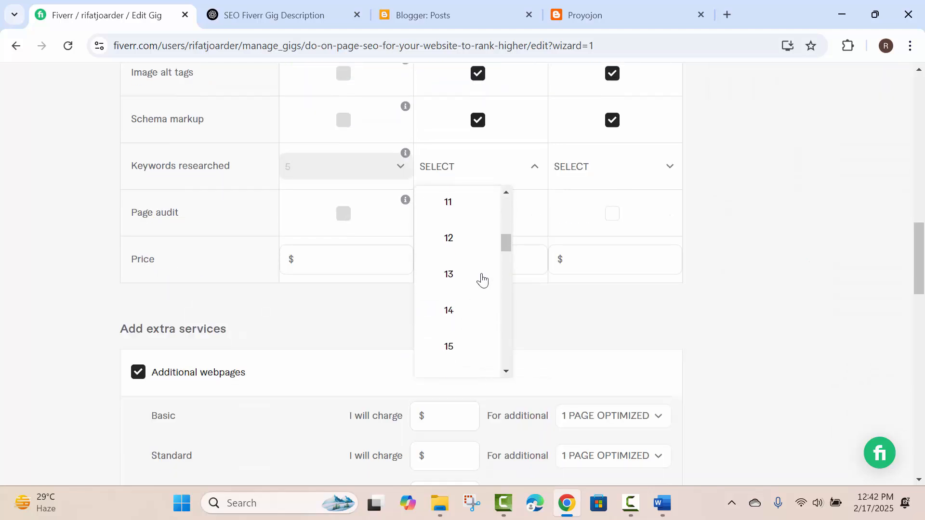
pyautogui.scroll(-3, 482, 280)
pyautogui.click(454, 249)
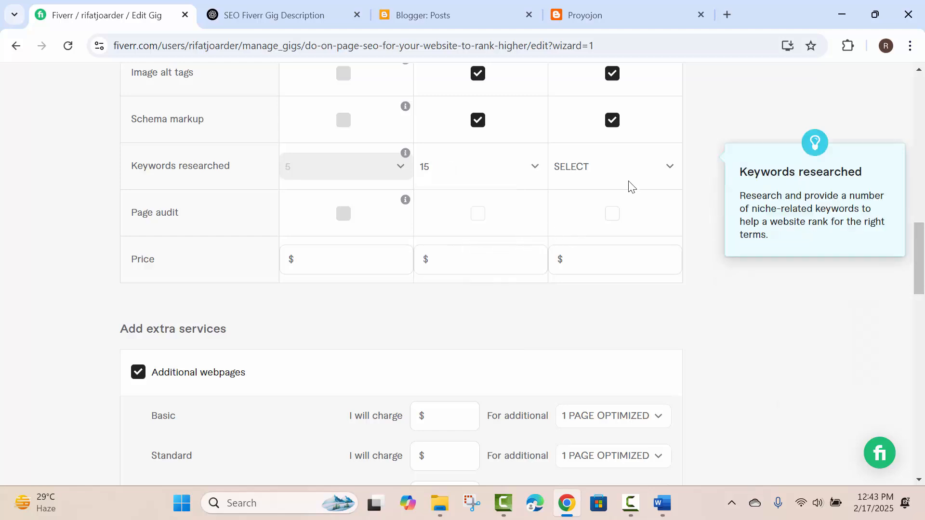
# - Set Premium's keywords researched to 35 and include the page audit in the Standard and Premium packages
pyautogui.click(667, 169)
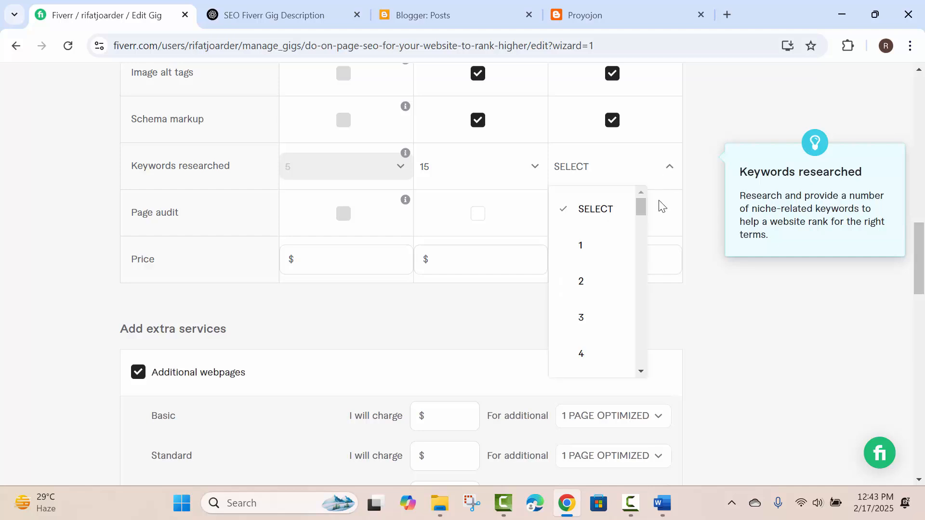
pyautogui.scroll(-12, 602, 276)
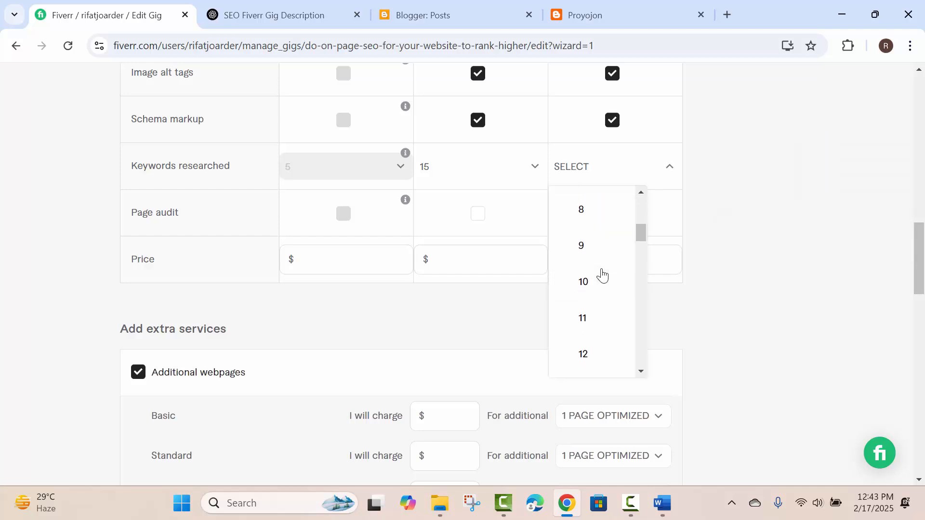
pyautogui.scroll(-9, 603, 276)
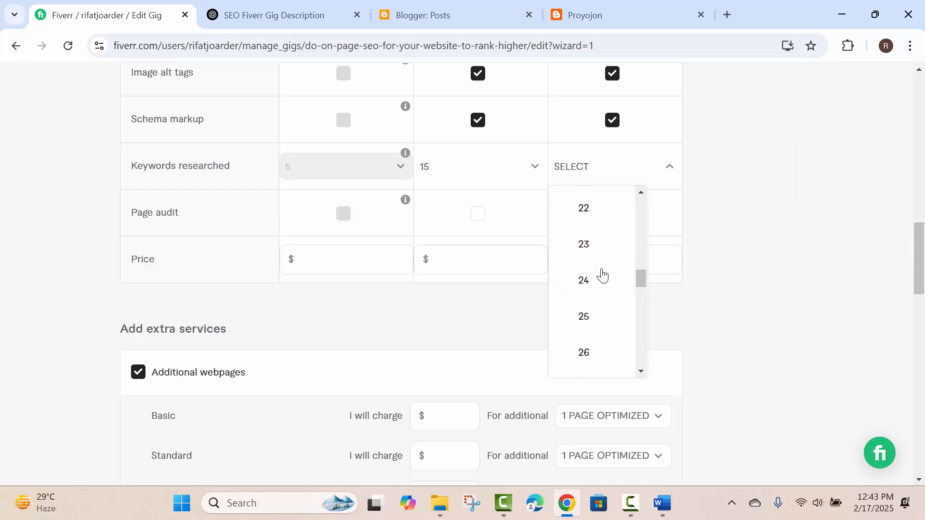
pyautogui.scroll(-5, 603, 276)
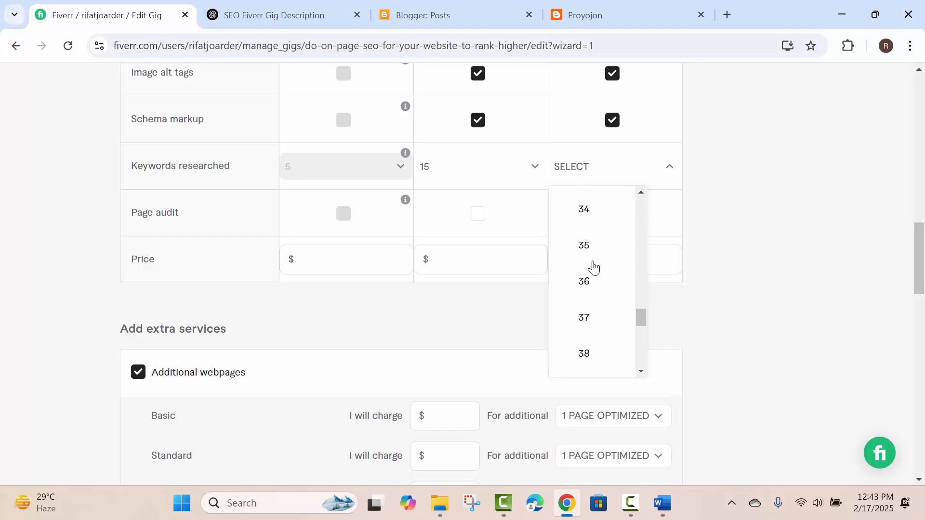
pyautogui.click(589, 248)
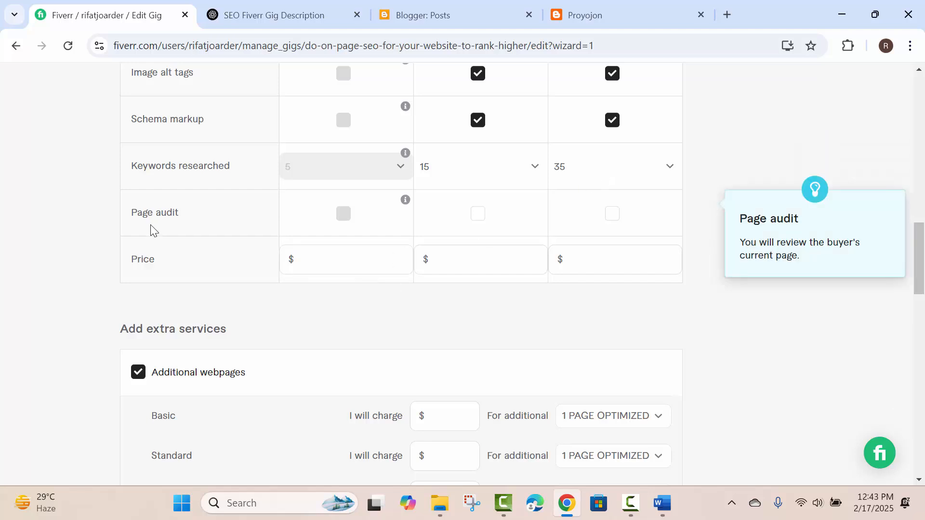
pyautogui.click(479, 216)
pyautogui.click(612, 214)
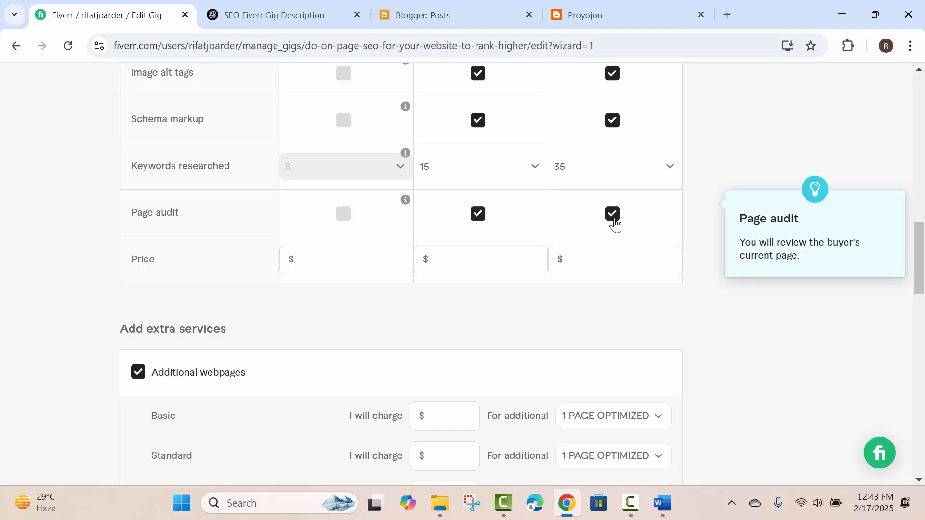
# - Set the package prices to $5 for Basic, $10 for Standard and $20 for Premium
pyautogui.click(315, 260)
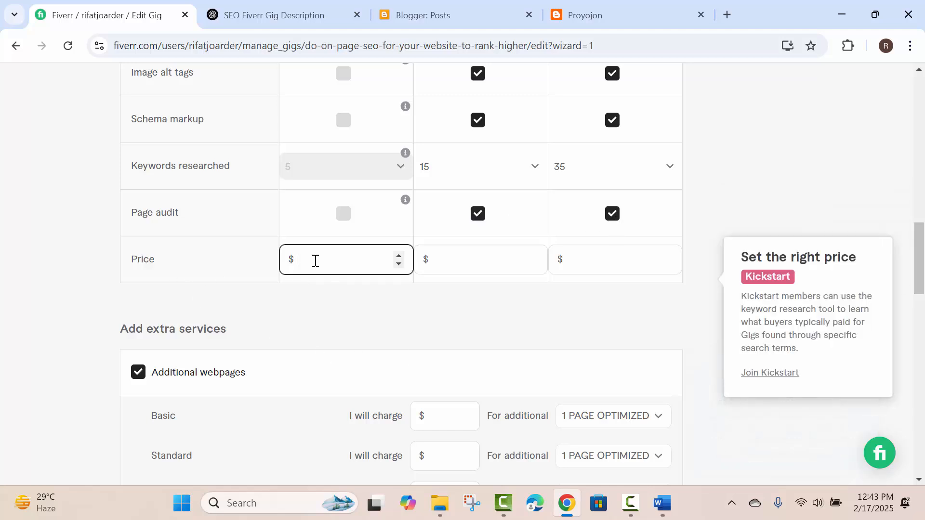
pyautogui.write('5')
pyautogui.click(434, 260)
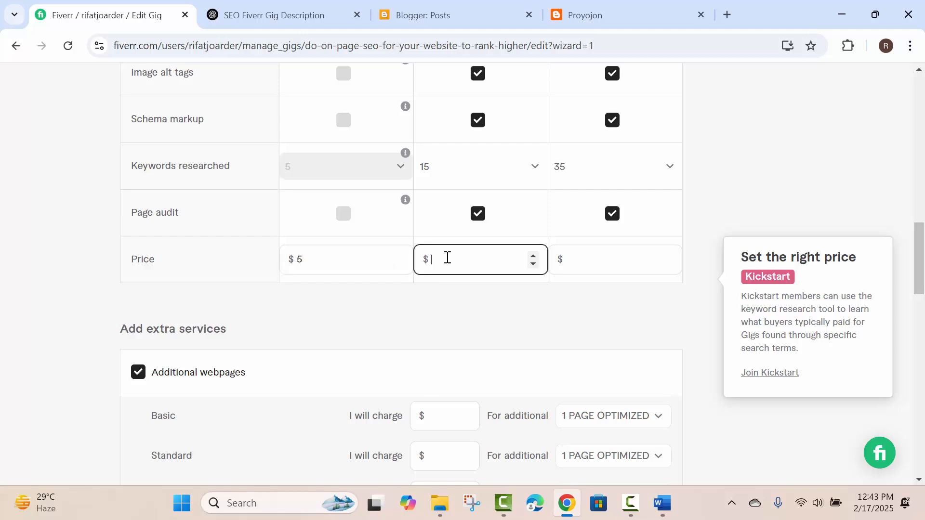
pyautogui.write('10')
pyautogui.click(586, 260)
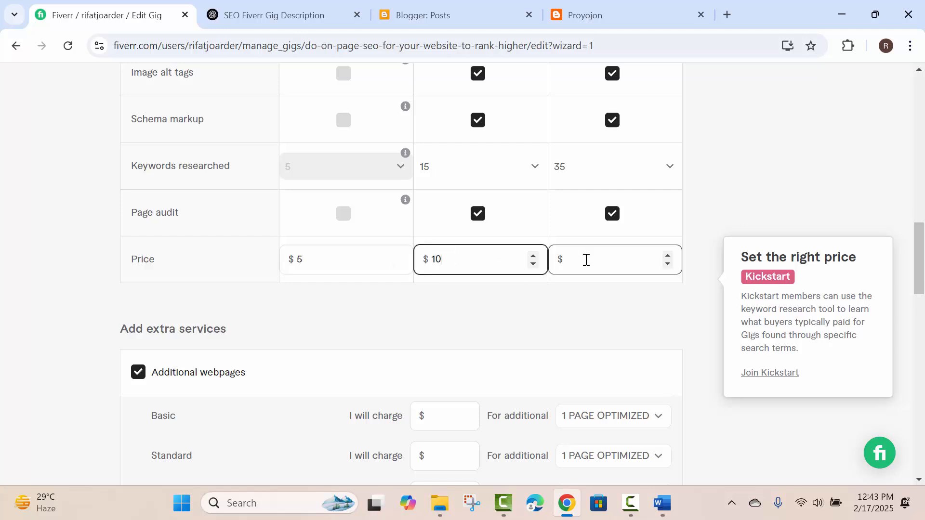
pyautogui.write('20')
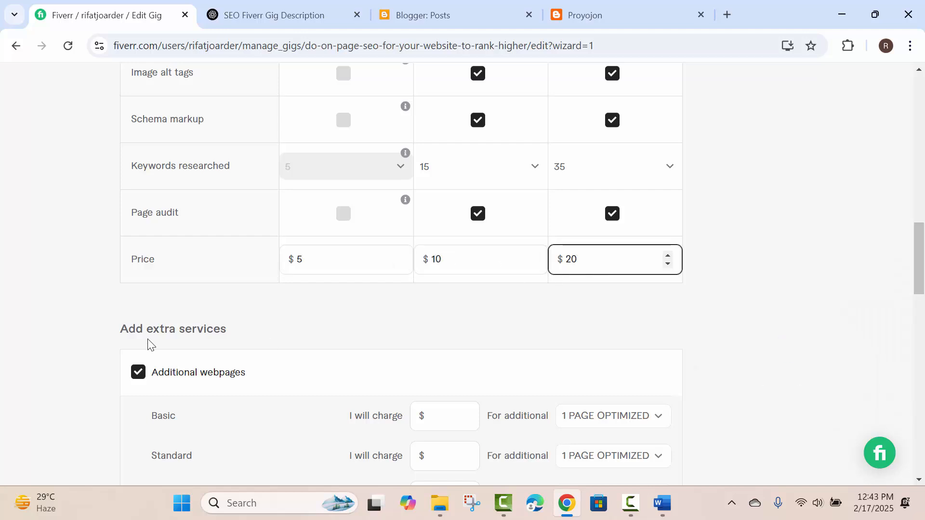
pyautogui.click(221, 306)
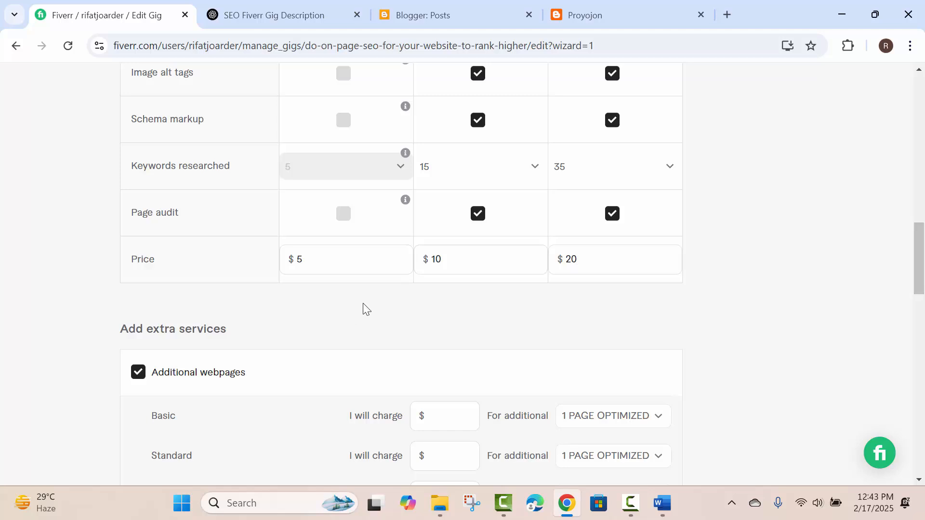
# - Examine the page quantity choices for the Standard package under the Additional webpages extra service, leaving the selection as is
pyautogui.scroll(-5, 365, 309)
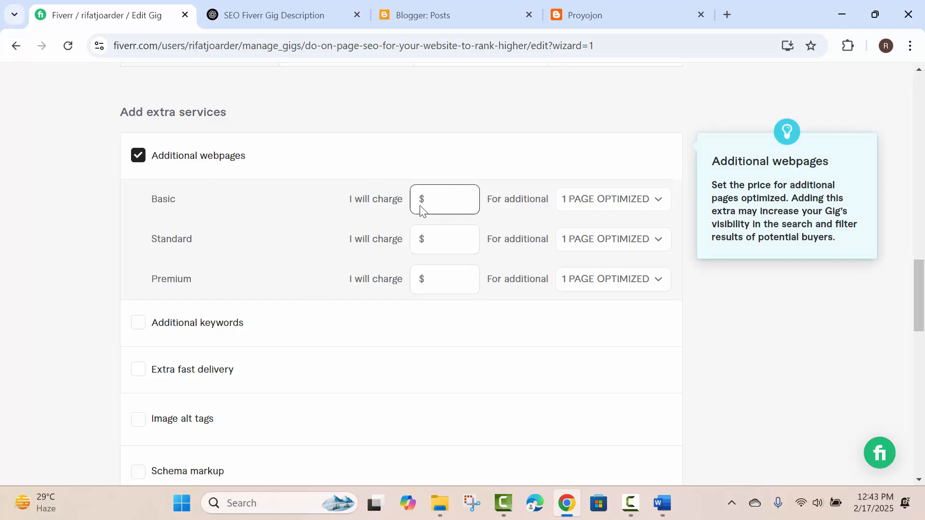
pyautogui.click(596, 247)
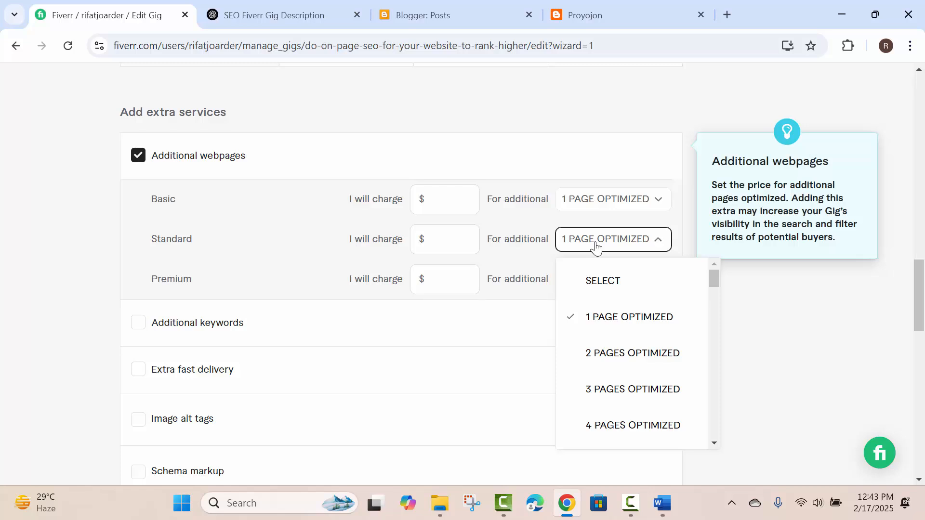
pyautogui.scroll(-3, 647, 355)
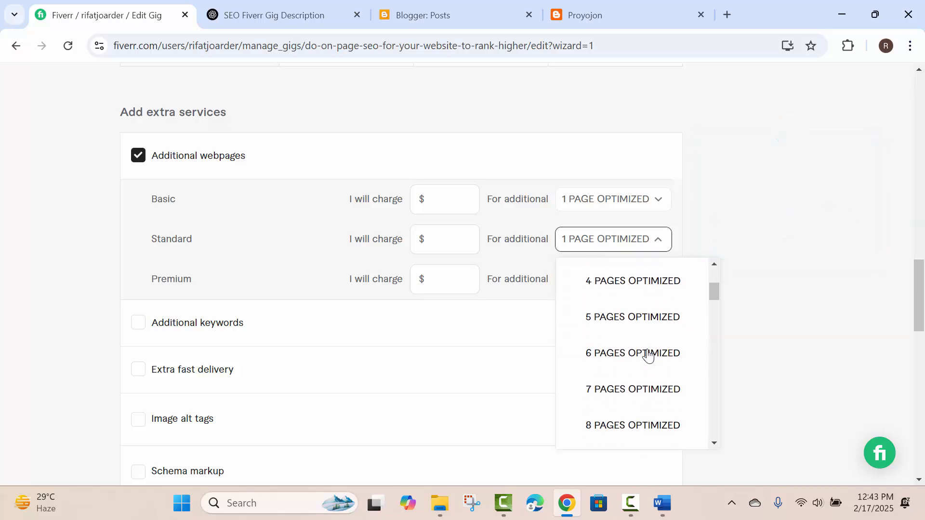
pyautogui.scroll(-12, 648, 355)
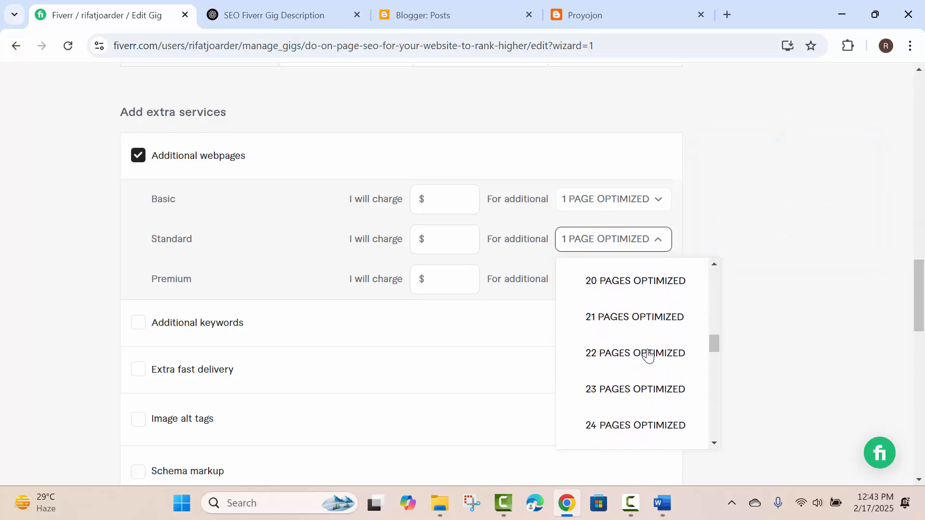
pyautogui.scroll(-3, 648, 355)
pyautogui.click(813, 348)
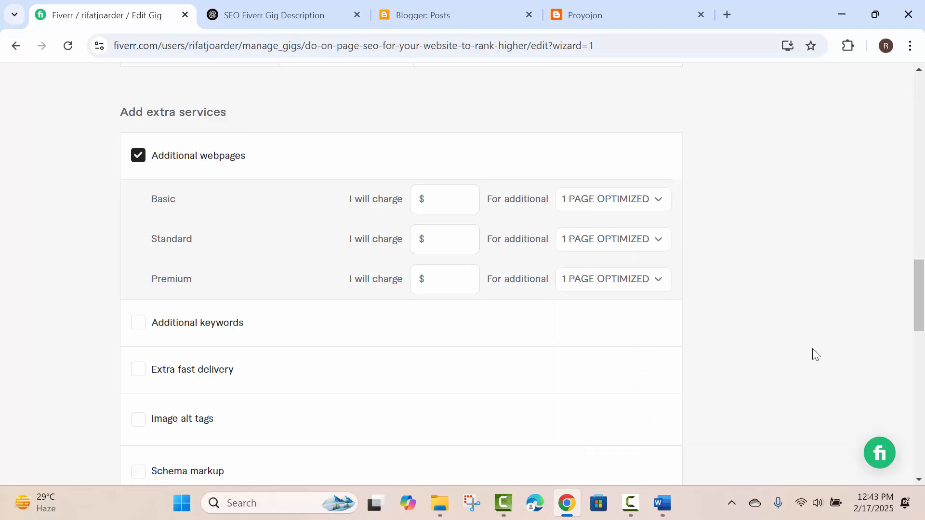
# - Offer the Extra fast delivery service, charging an extra $5 for Standard and $10 for Premium
pyautogui.moveTo(651, 371)
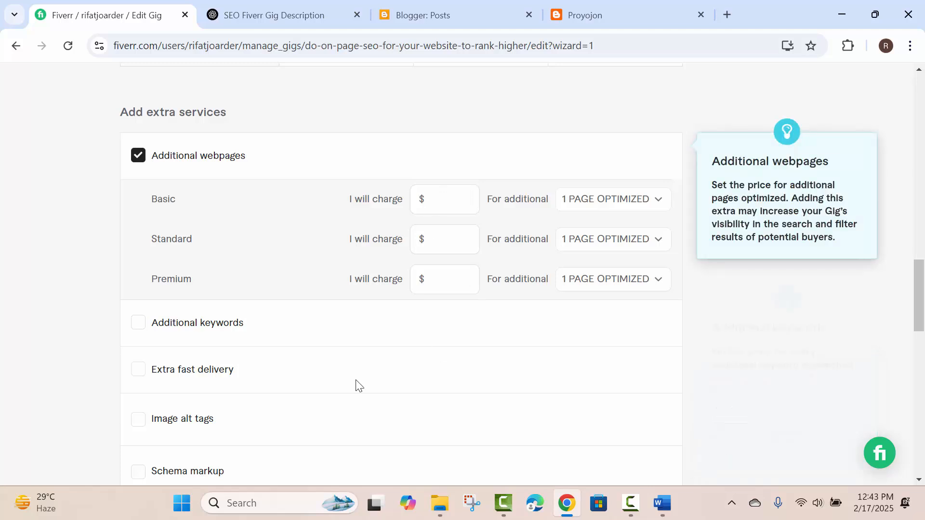
pyautogui.scroll(1, 357, 381)
pyautogui.scroll(-4, 362, 376)
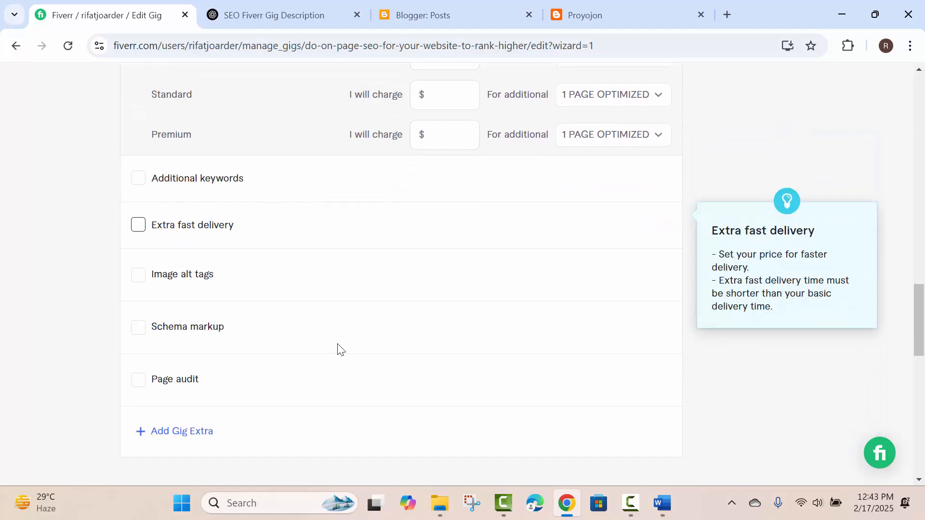
pyautogui.click(137, 225)
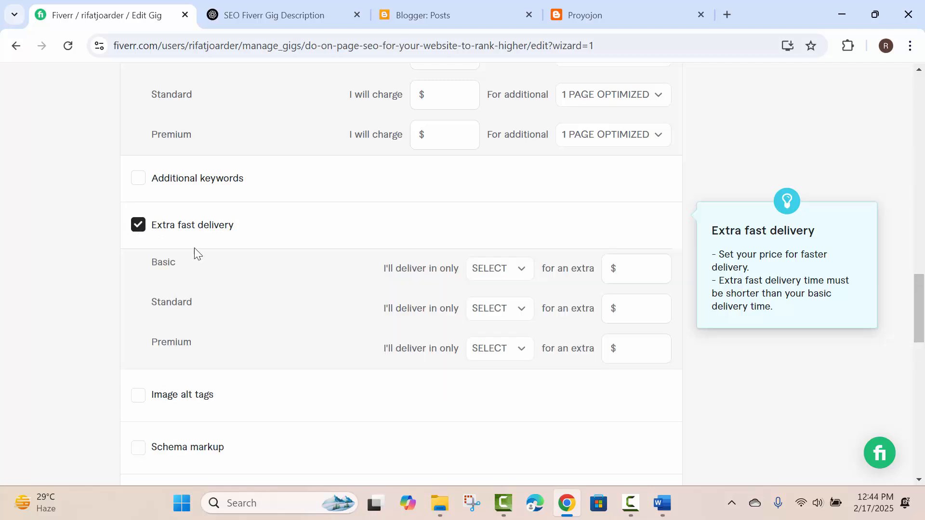
pyautogui.click(634, 266)
pyautogui.click(632, 308)
pyautogui.click(629, 309)
pyautogui.write('5')
pyautogui.click(639, 342)
pyautogui.write('10')
# - Set the extra fast delivery time to 1 day for Standard and 2 days for Premium
pyautogui.click(522, 311)
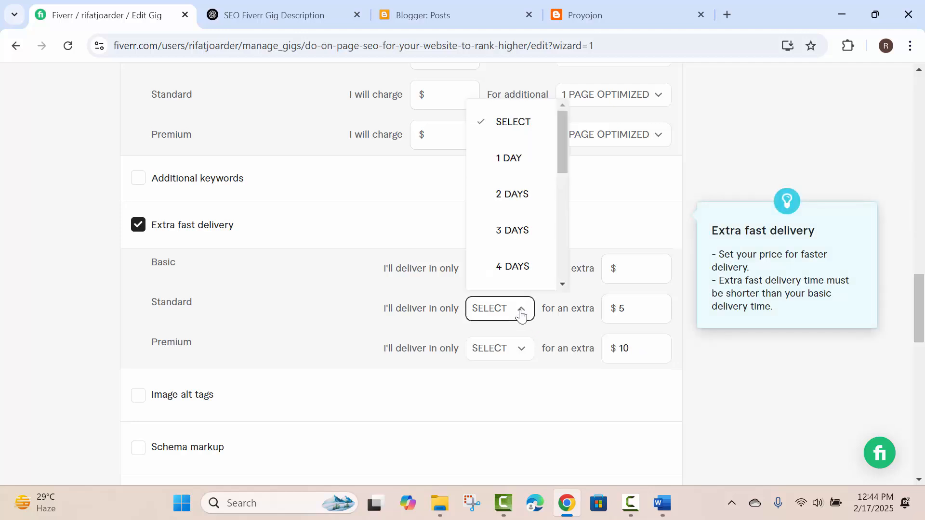
pyautogui.click(511, 158)
pyautogui.click(518, 348)
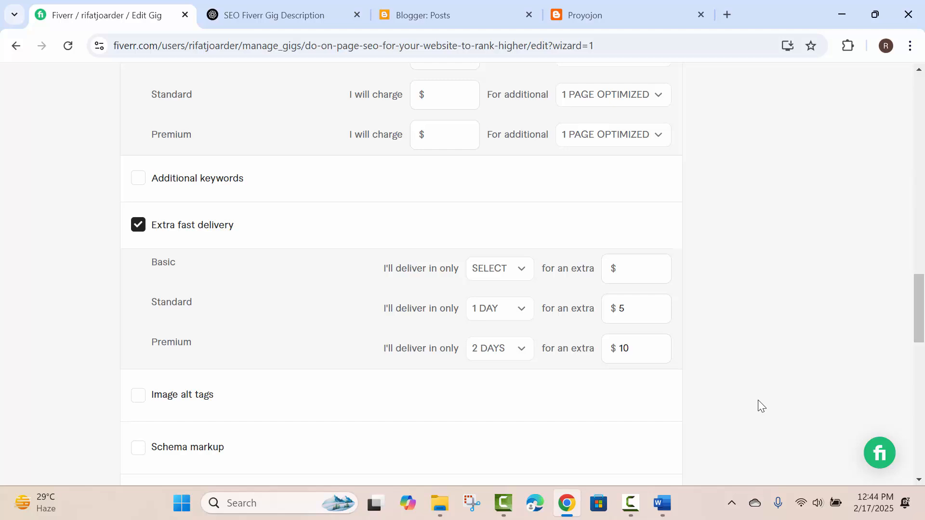
pyautogui.scroll(1, 426, 346)
pyautogui.scroll(-4, 431, 346)
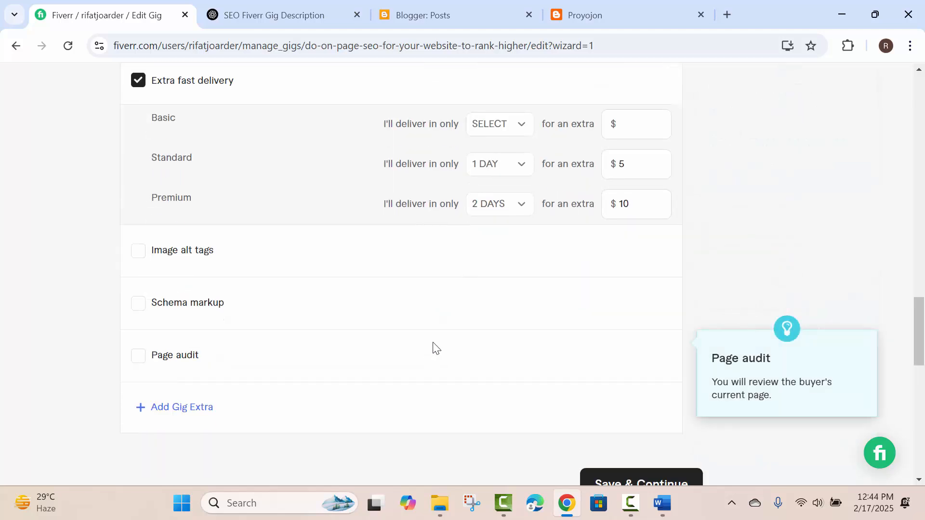
pyautogui.scroll(-2, 436, 348)
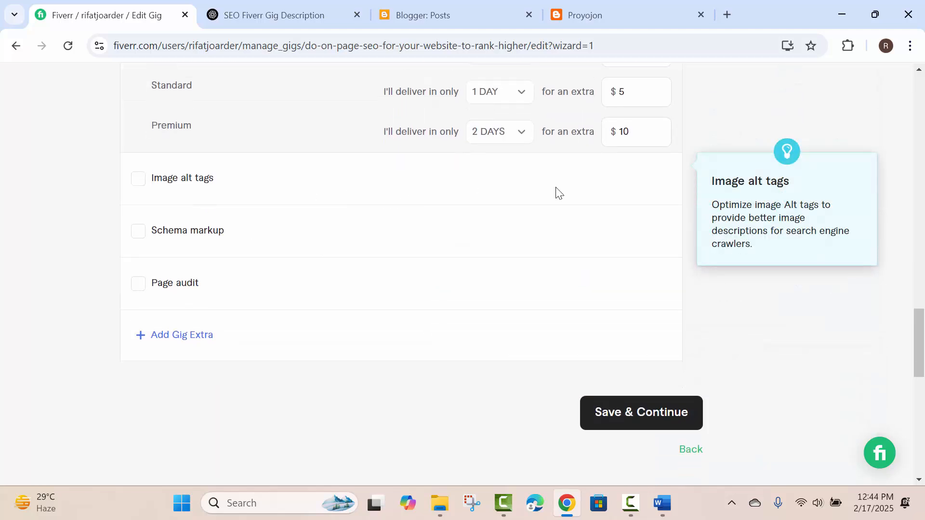
pyautogui.click(138, 179)
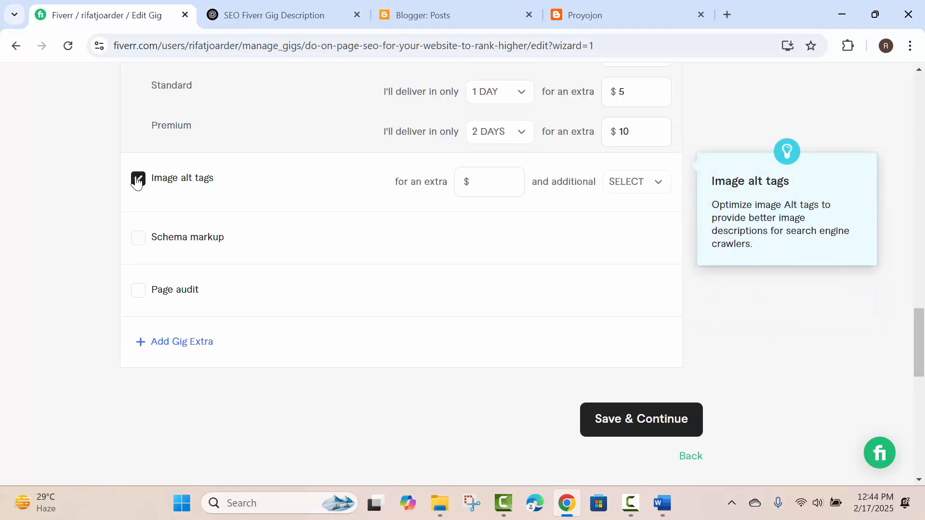
pyautogui.click(489, 181)
pyautogui.click(489, 181)
pyautogui.write('5')
pyautogui.click(645, 188)
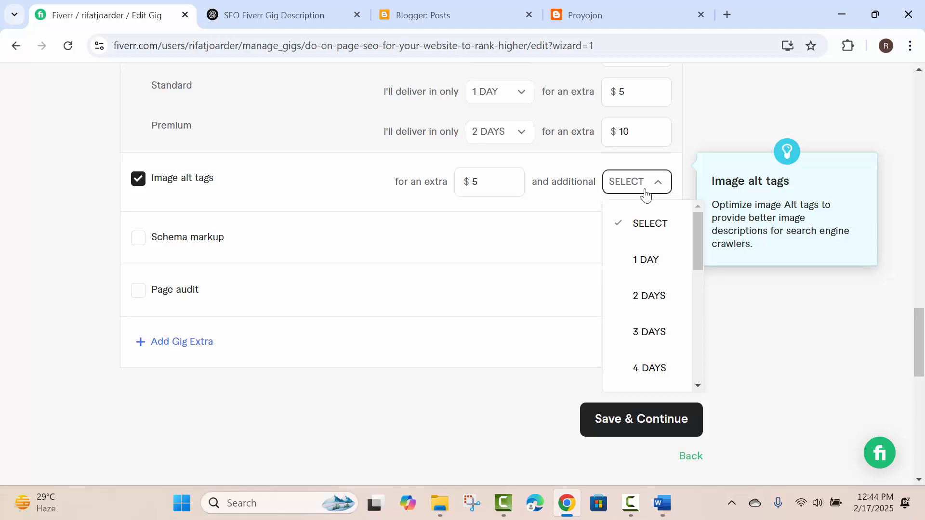
pyautogui.click(647, 187)
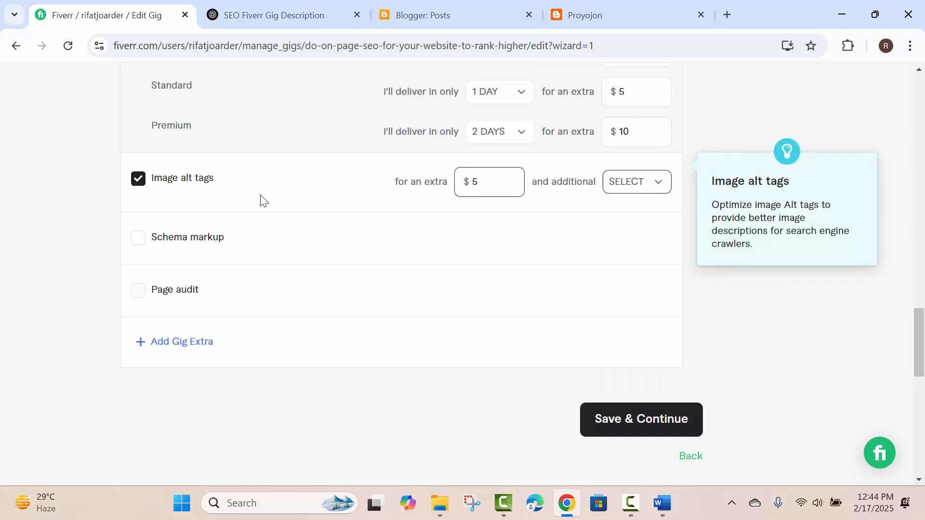
pyautogui.click(139, 180)
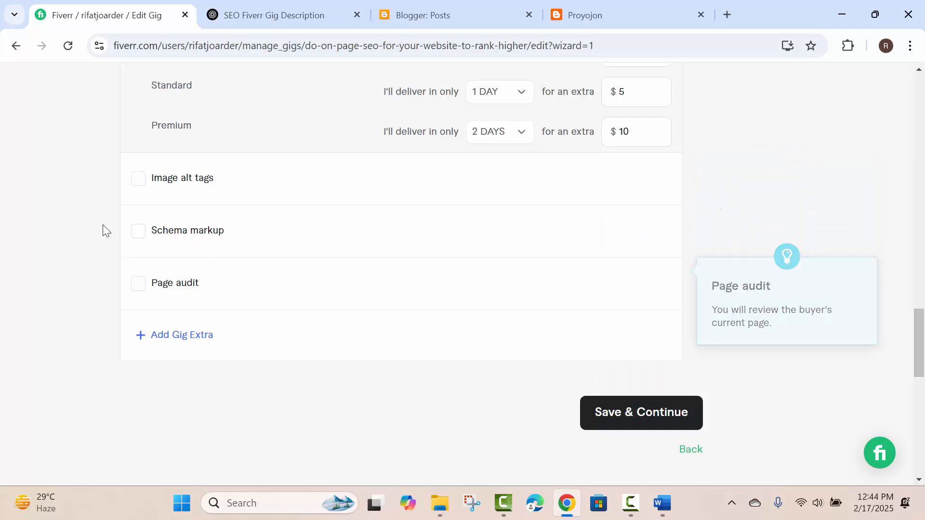
# - Offer Schema markup and Page audit as extra services for an extra $5 each
pyautogui.click(138, 232)
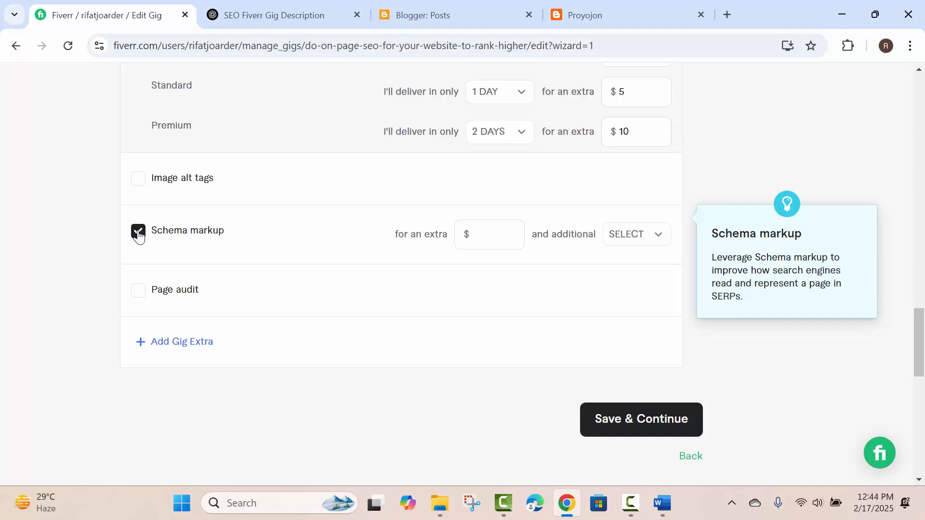
pyautogui.click(484, 235)
pyautogui.write('5')
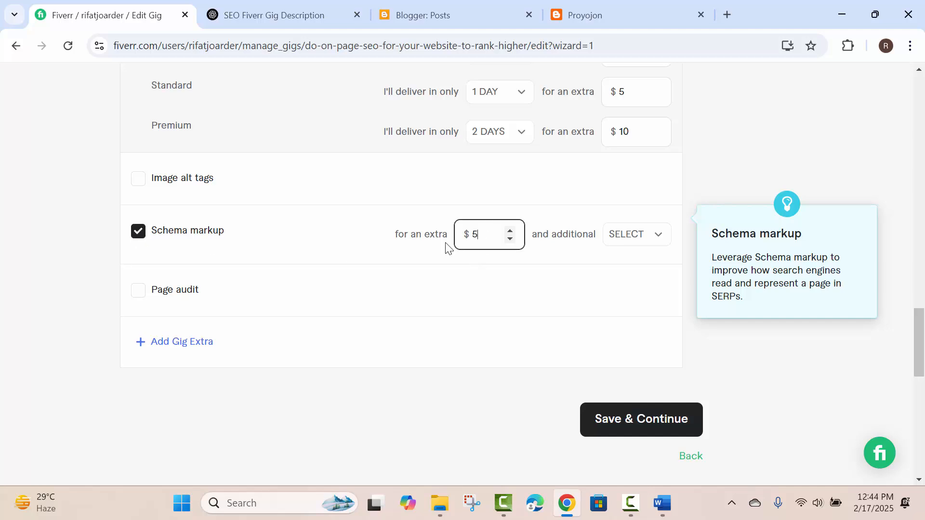
pyautogui.click(138, 290)
pyautogui.click(493, 292)
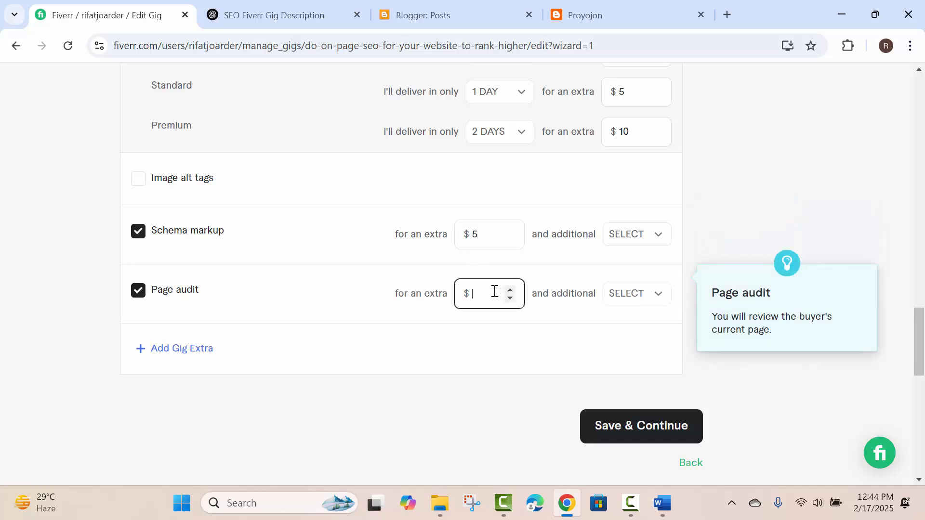
pyautogui.write('5')
pyautogui.click(357, 406)
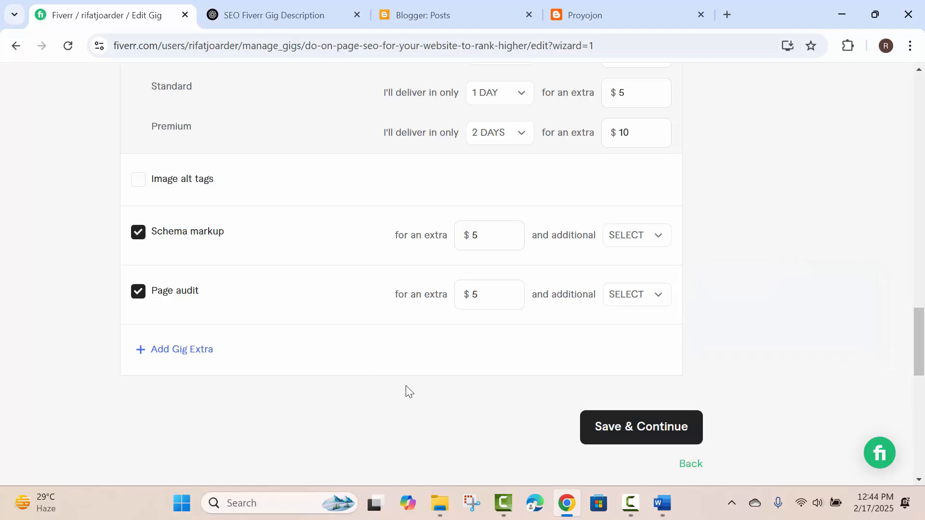
# - Remove the Additional webpages option from the gig's extra services
pyautogui.scroll(6, 406, 386)
pyautogui.scroll(3, 413, 380)
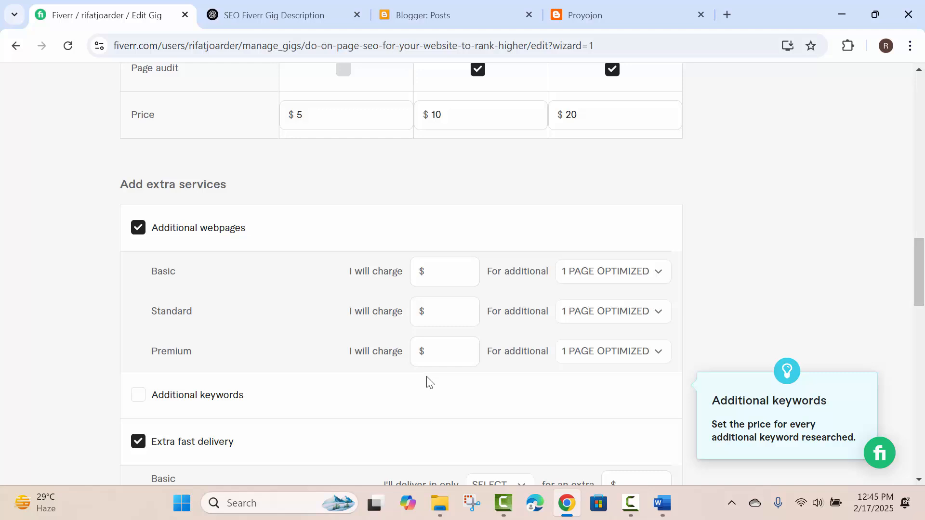
pyautogui.scroll(1, 436, 388)
pyautogui.scroll(-4, 436, 384)
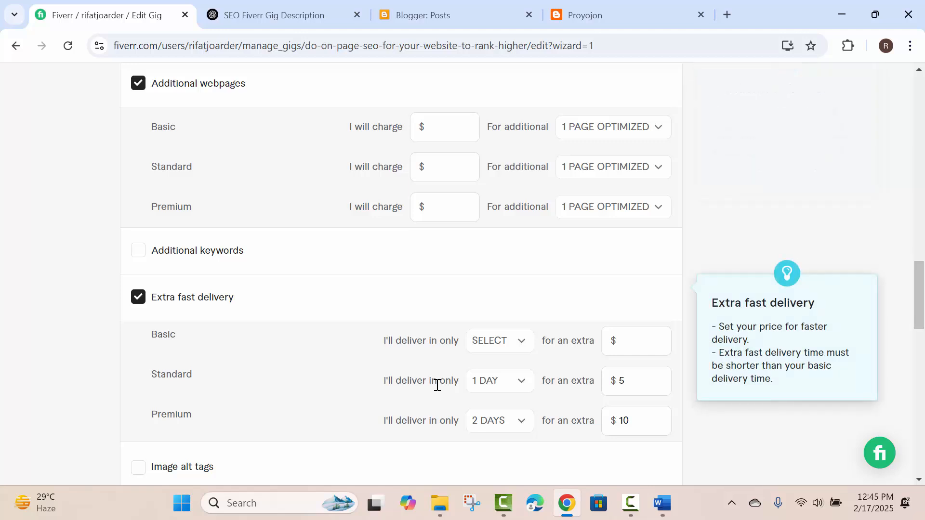
pyautogui.scroll(1, 424, 376)
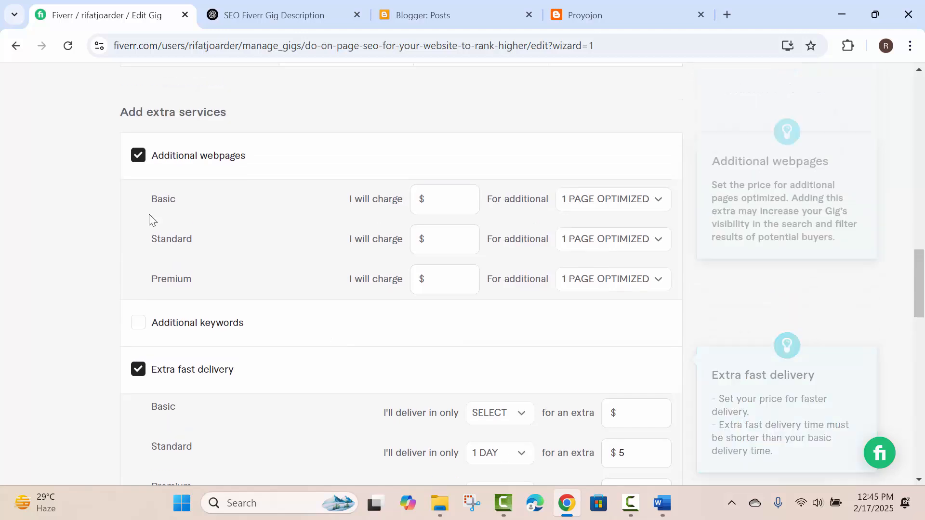
pyautogui.click(139, 157)
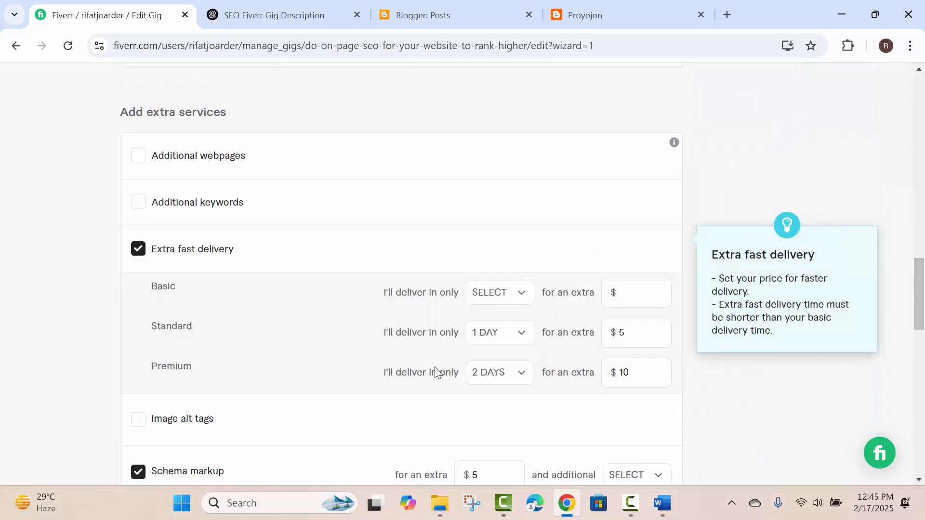
# - Save the pricing settings and continue to the Description & FAQ stage
pyautogui.scroll(2, 409, 356)
pyautogui.scroll(-7, 410, 356)
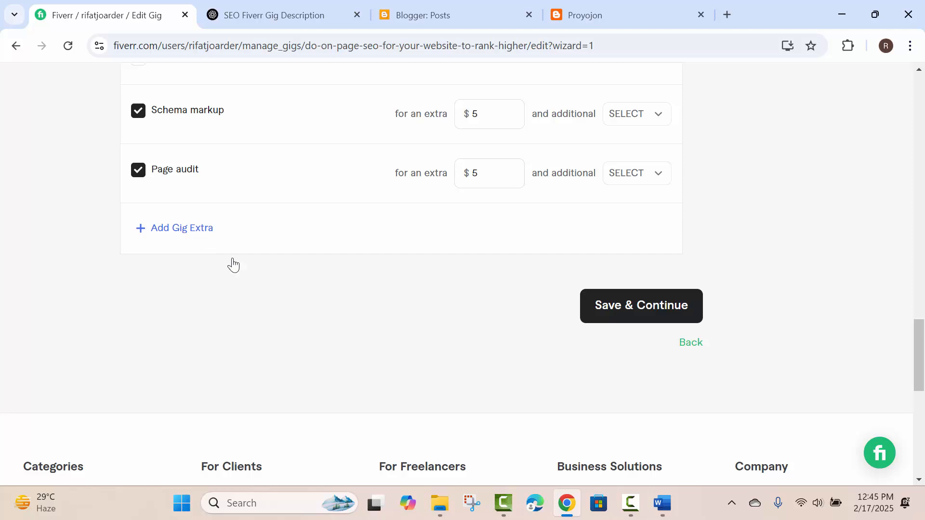
pyautogui.click(645, 324)
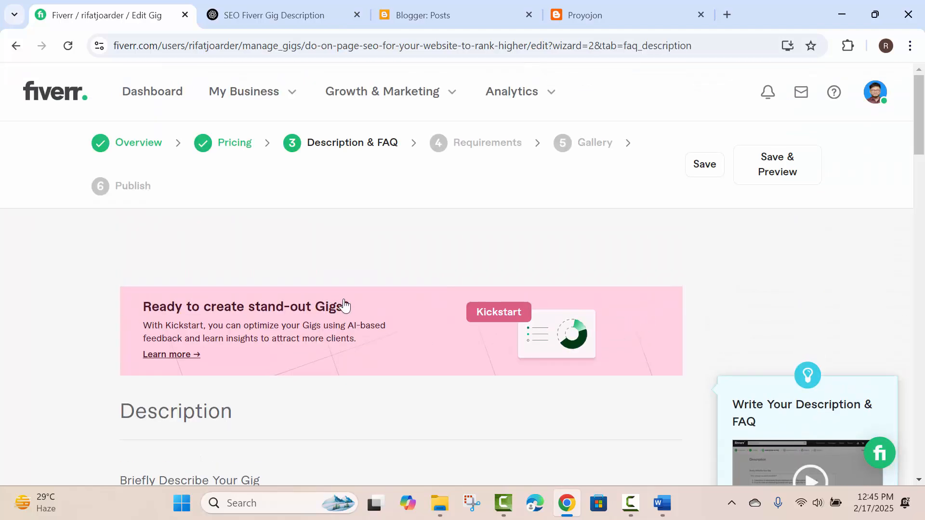
# - Copy the "Briefly Describe Your Gig" heading from the description page into the message box of the open ChatGPT conversation
pyautogui.scroll(-1, 356, 305)
pyautogui.scroll(-5, 356, 305)
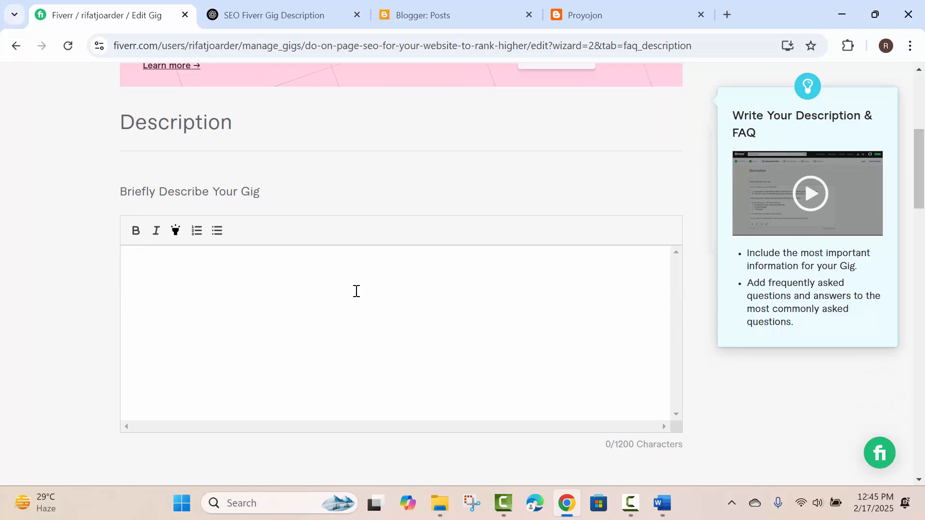
pyautogui.click(281, 277)
pyautogui.scroll(-4, 299, 281)
pyautogui.scroll(-11, 301, 281)
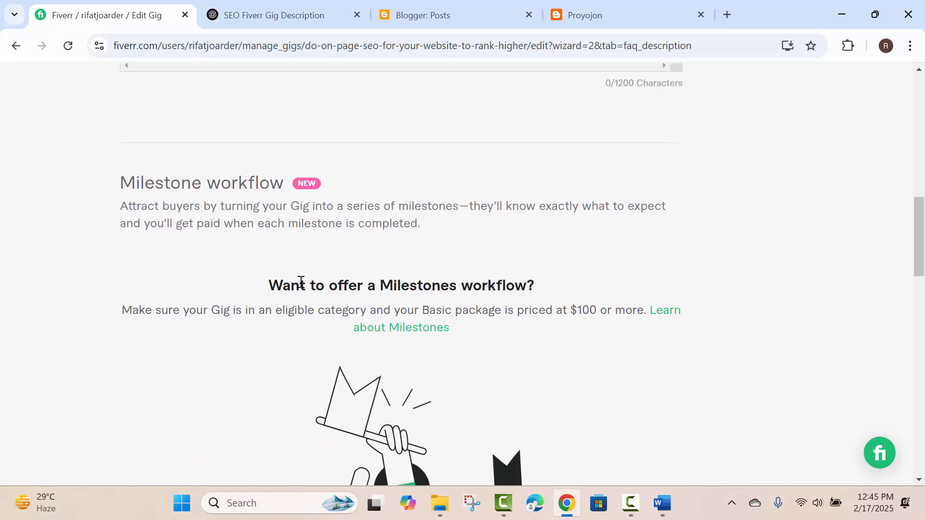
pyautogui.scroll(15, 298, 280)
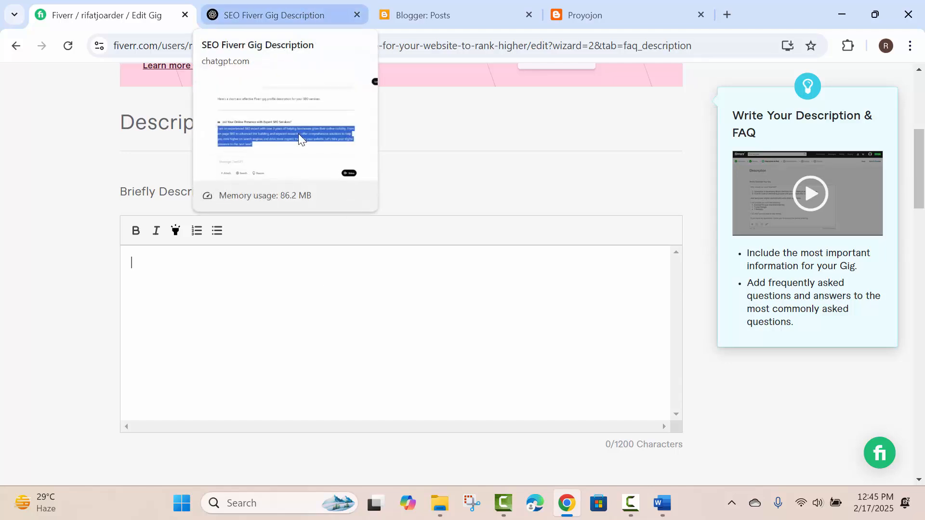
pyautogui.moveTo(281, 193); pyautogui.dragTo(128, 203)
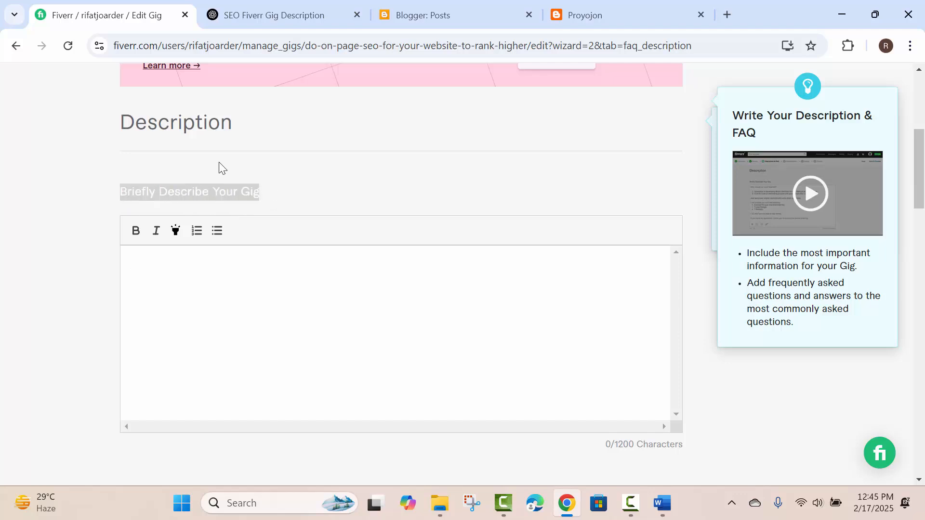
pyautogui.click(276, 18)
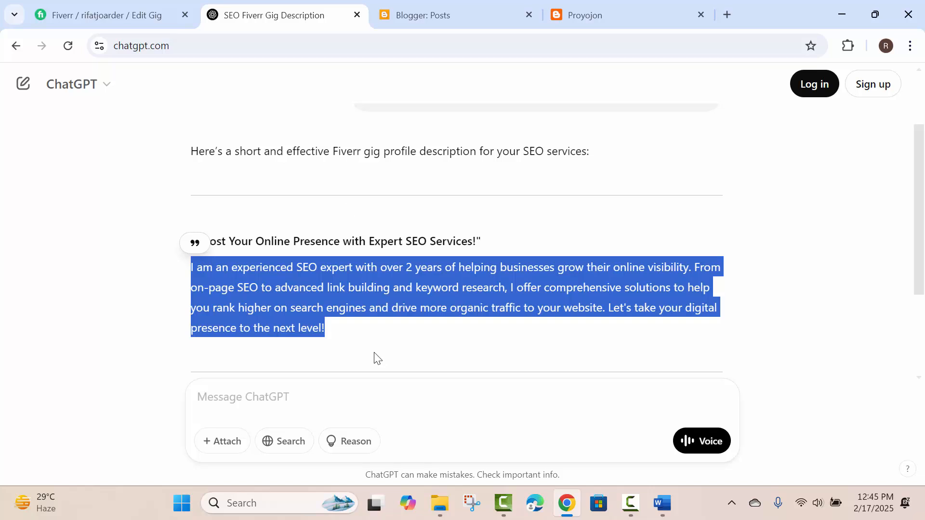
pyautogui.click(306, 398)
pyautogui.write('Briefly Describe Your Gig')
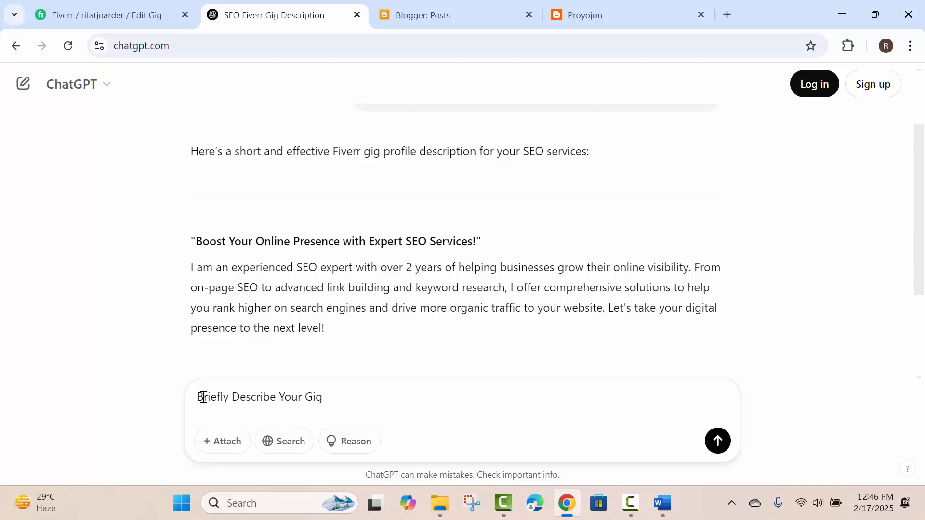
# - Insert "I will provide web page on page seo service now write me a short" before the pasted heading in the ChatGPT message
pyautogui.write('I')
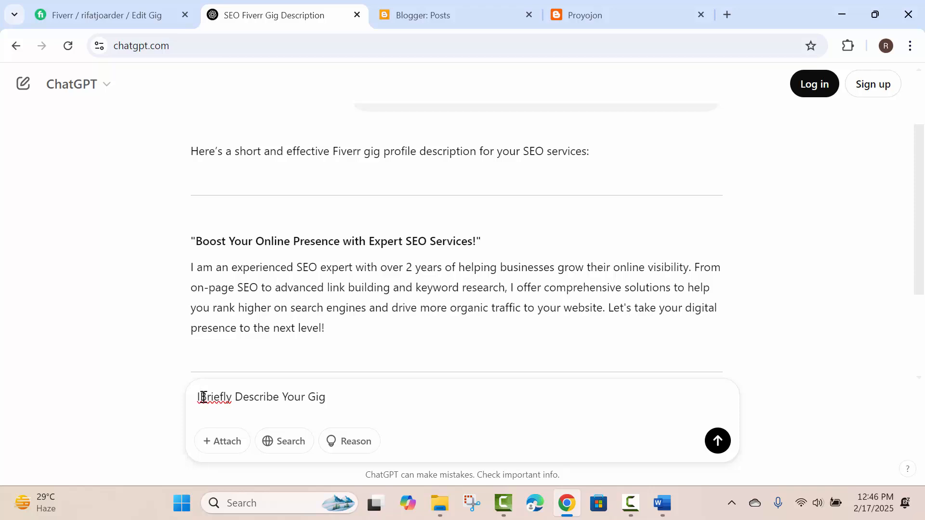
pyautogui.press('BackSpace')
pyautogui.write('I will')
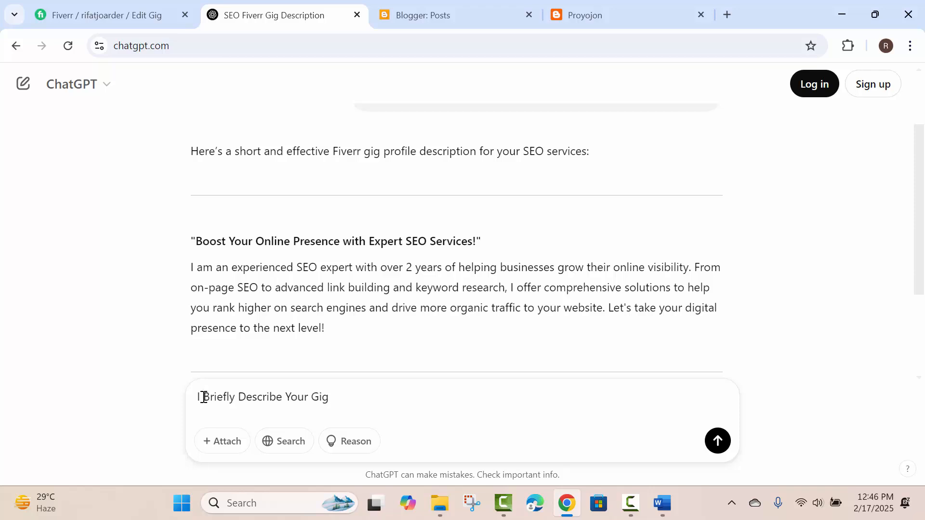
pyautogui.write(' provide')
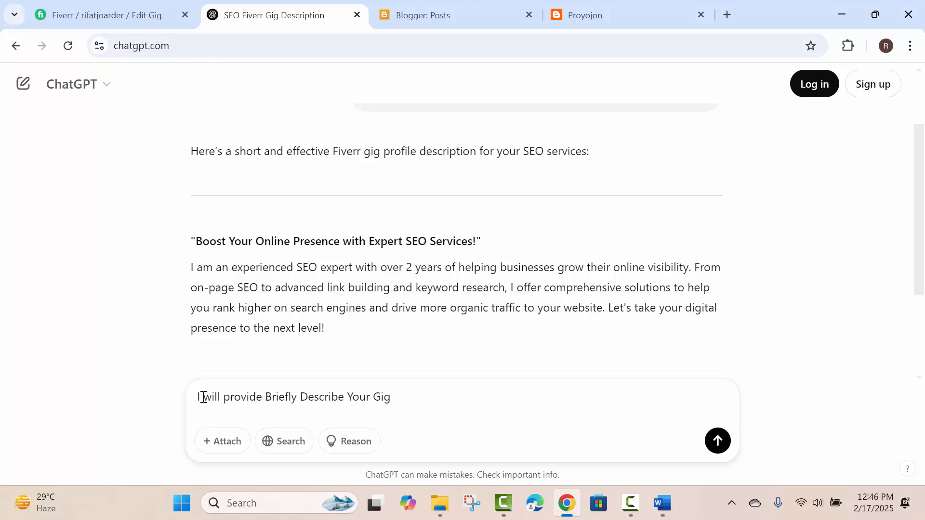
pyautogui.write(' web pag')
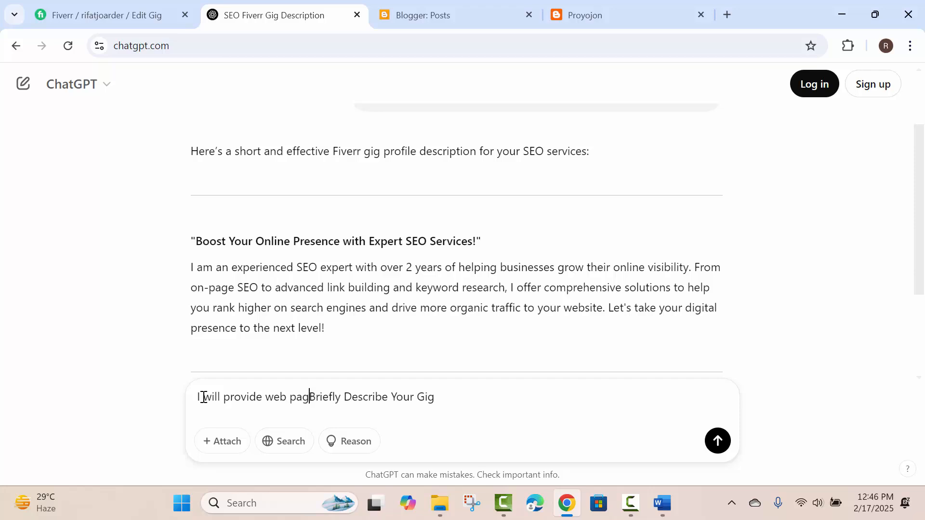
pyautogui.write('e on')
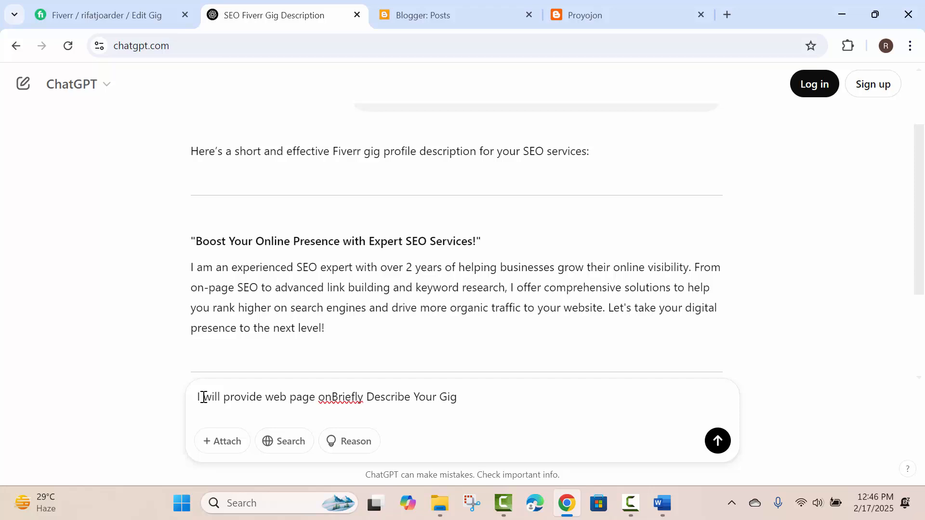
pyautogui.write(' page ')
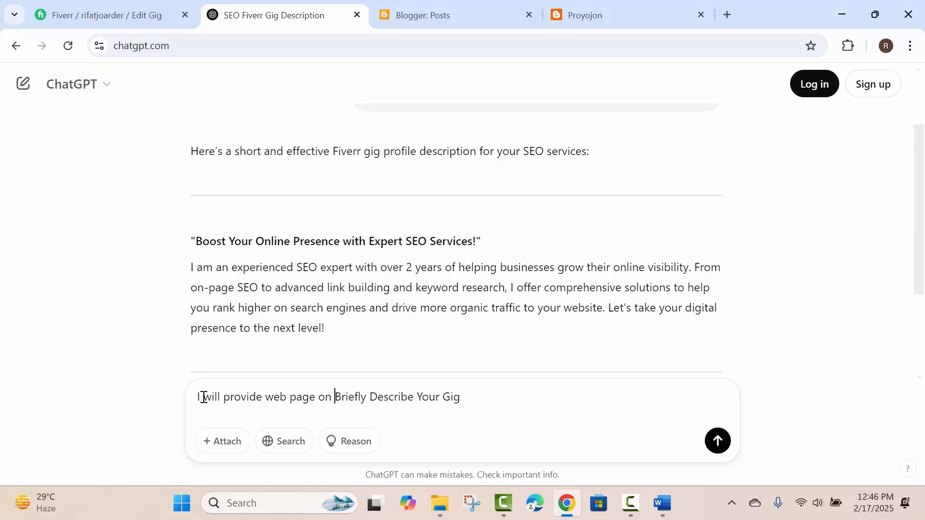
pyautogui.write('seo serv')
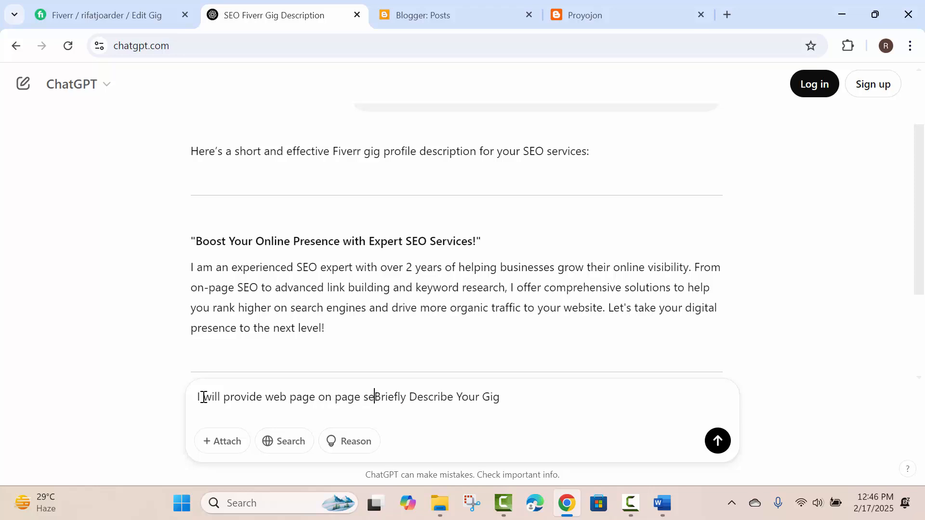
pyautogui.write('ice now ')
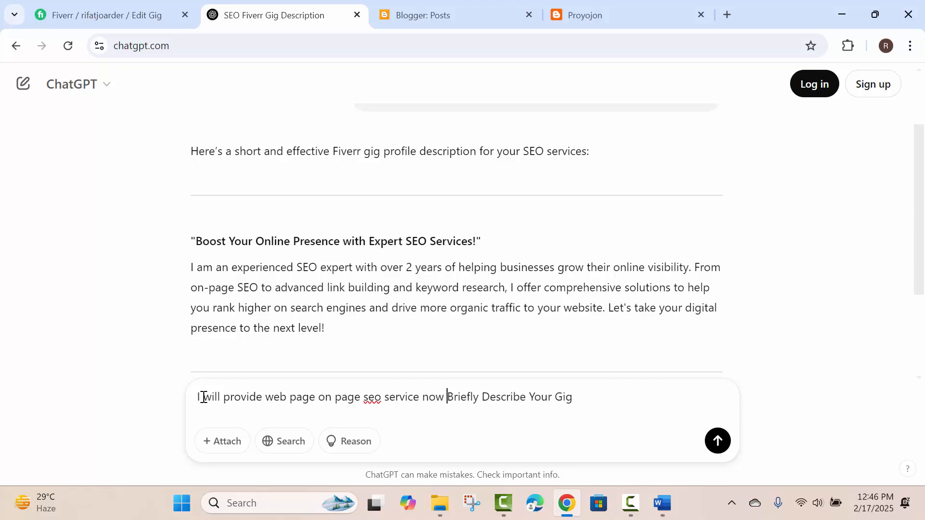
pyautogui.write('write m')
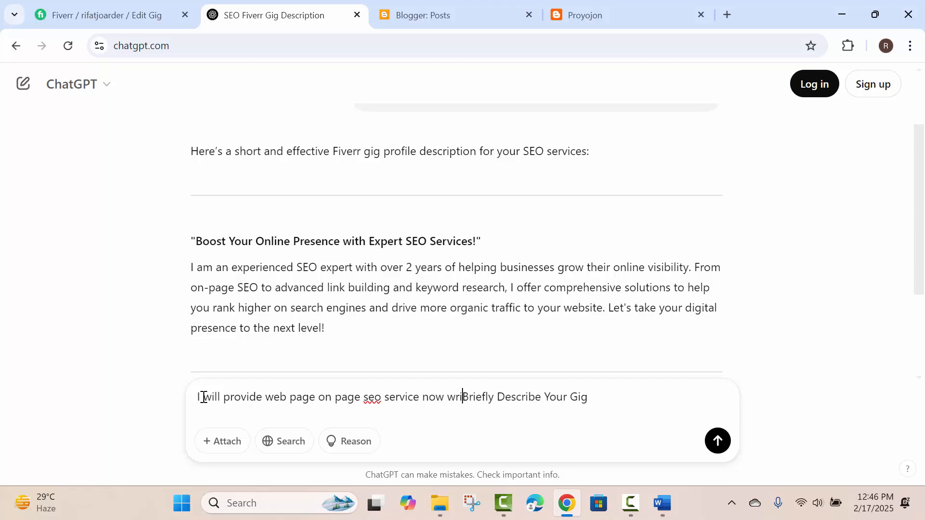
pyautogui.write('e a ')
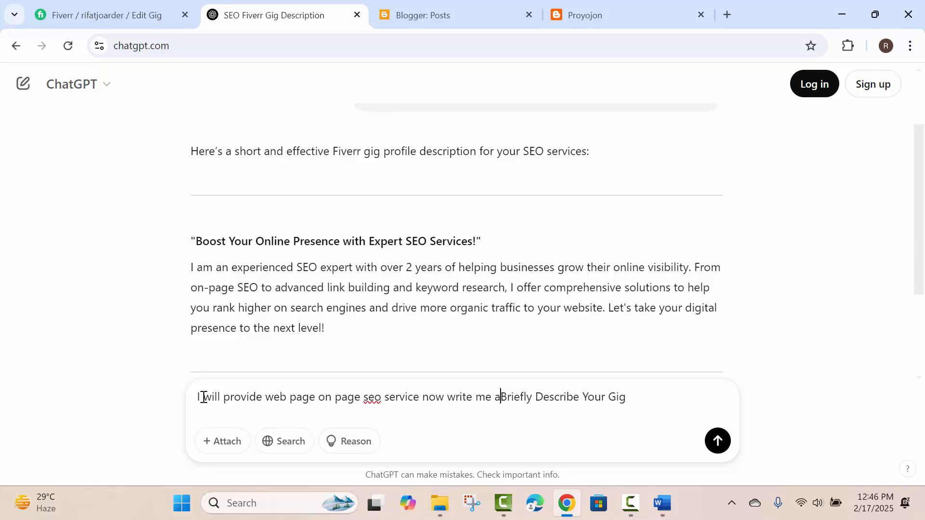
pyautogui.write('short')
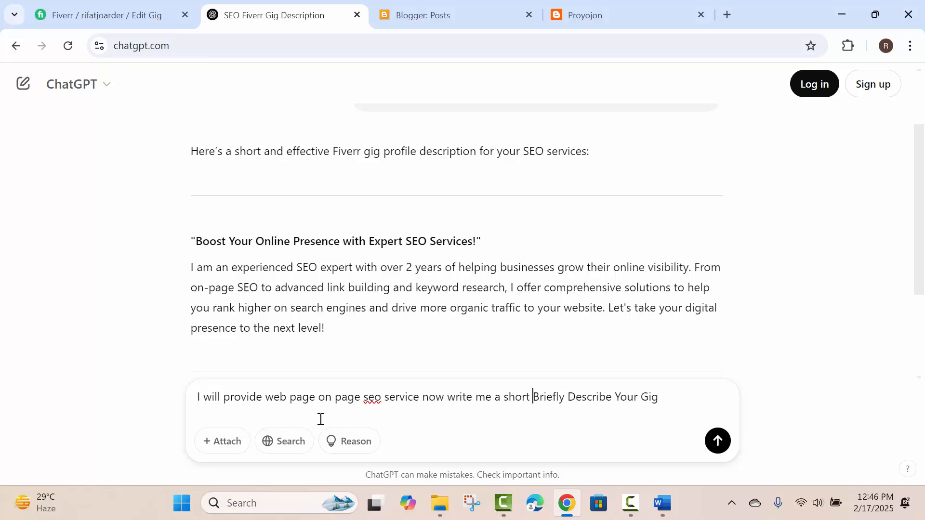
# - Reword the pasted heading in the message to "Briefly Describing my Gig..." and start a new line below it
pyautogui.click(615, 393)
pyautogui.press('BackSpace')
pyautogui.write('ing')
pyautogui.press('Right')
pyautogui.press('Right')
pyautogui.press('Right')
pyautogui.press('Right')
pyautogui.press('Right')
pyautogui.press('BackSpace')
pyautogui.press('BackSpace')
pyautogui.press('BackSpace')
pyautogui.press('BackSpace')
pyautogui.write('my')
pyautogui.press('Right')
pyautogui.press('Right')
pyautogui.press('Right')
pyautogui.write(':')
pyautogui.hotkey('shift', 'Return')
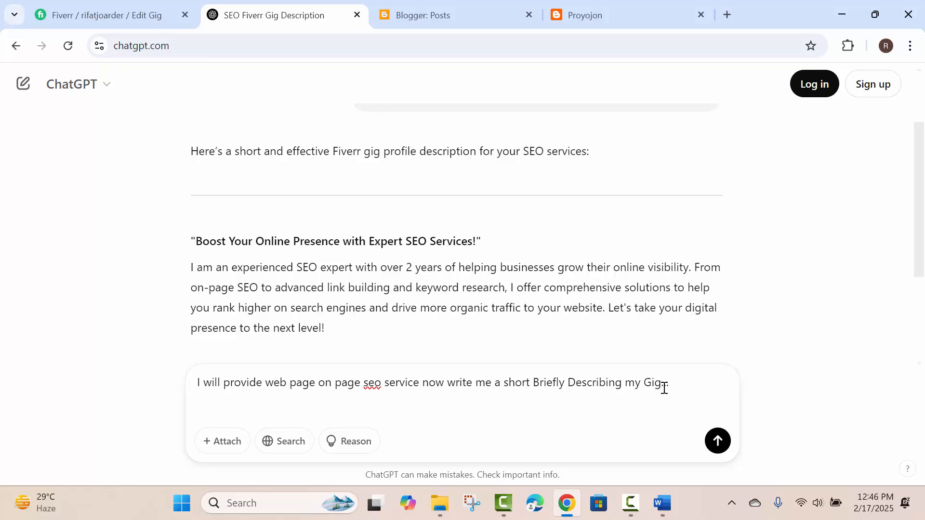
# - Finish the prompt with the line "For my fiverr account" and send it, staying logged out of ChatGPT
pyautogui.write('For my fiverr account')
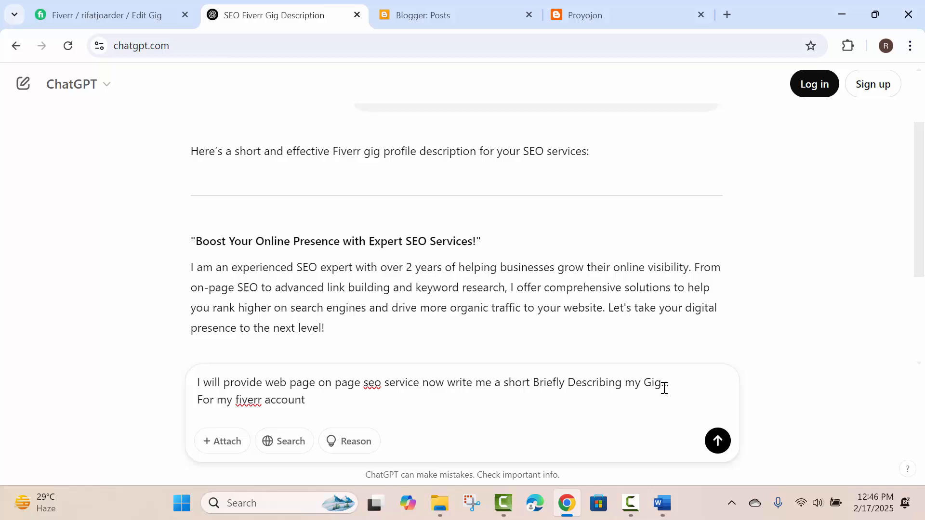
pyautogui.press('Return')
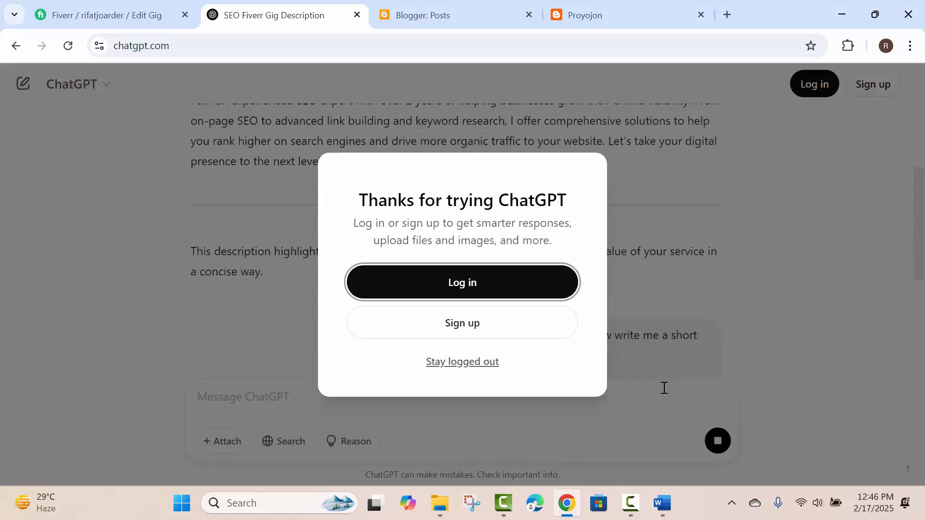
pyautogui.click(476, 364)
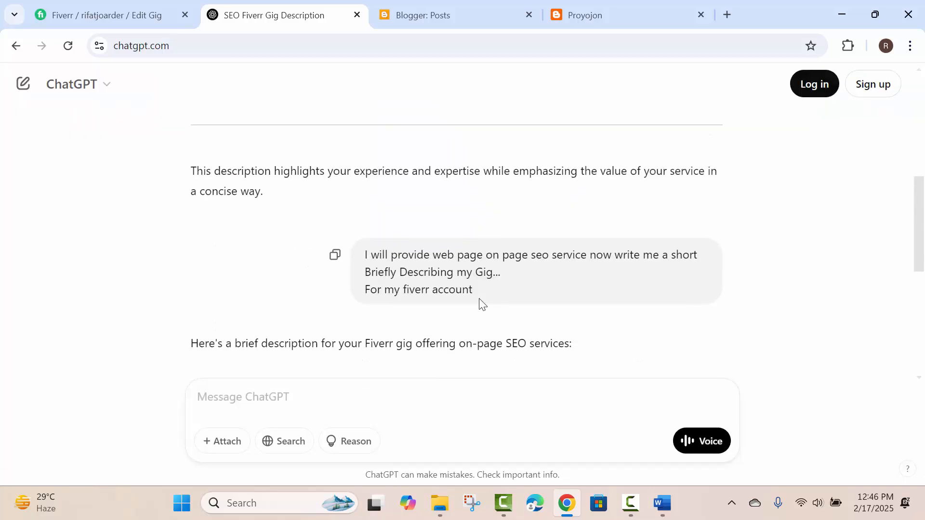
# - Copy the generated on-page SEO title and description paragraph from ChatGPT into the Fiverr gig's description field
pyautogui.scroll(1, 480, 300)
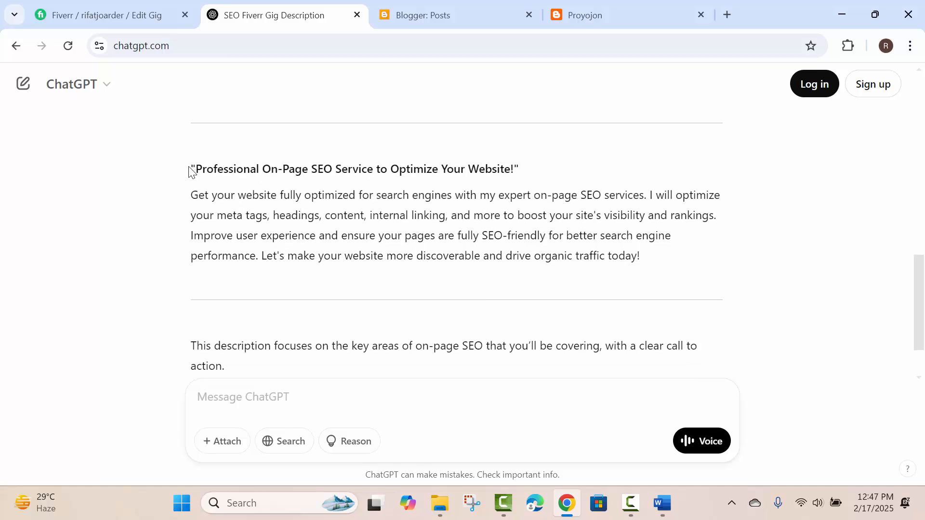
pyautogui.moveTo(190, 172); pyautogui.dragTo(648, 266)
pyautogui.hotkey('ctrl', 'c')
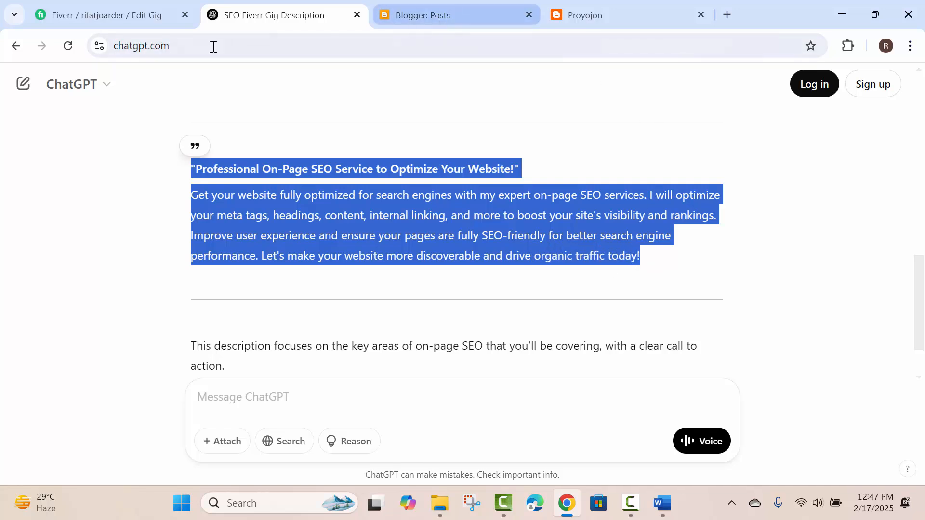
pyautogui.click(149, 14)
pyautogui.click(306, 295)
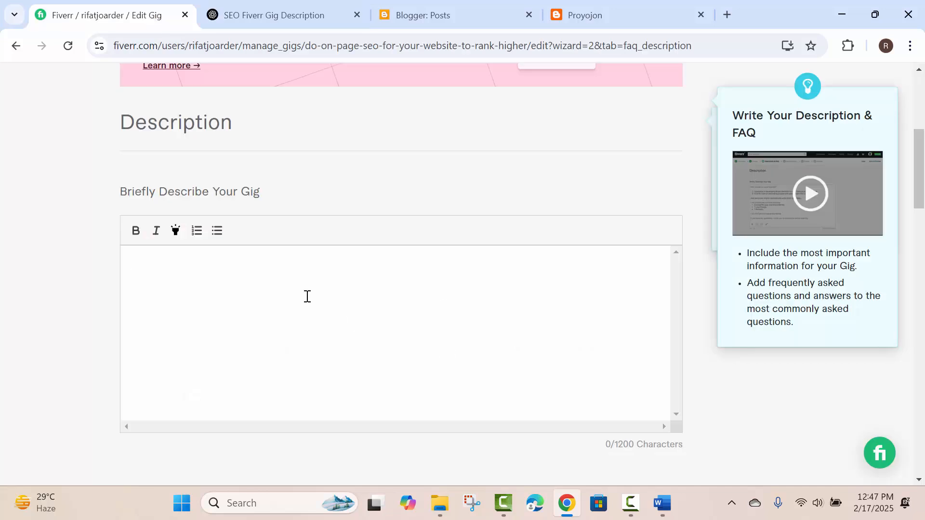
pyautogui.hotkey('ctrl', 'v')
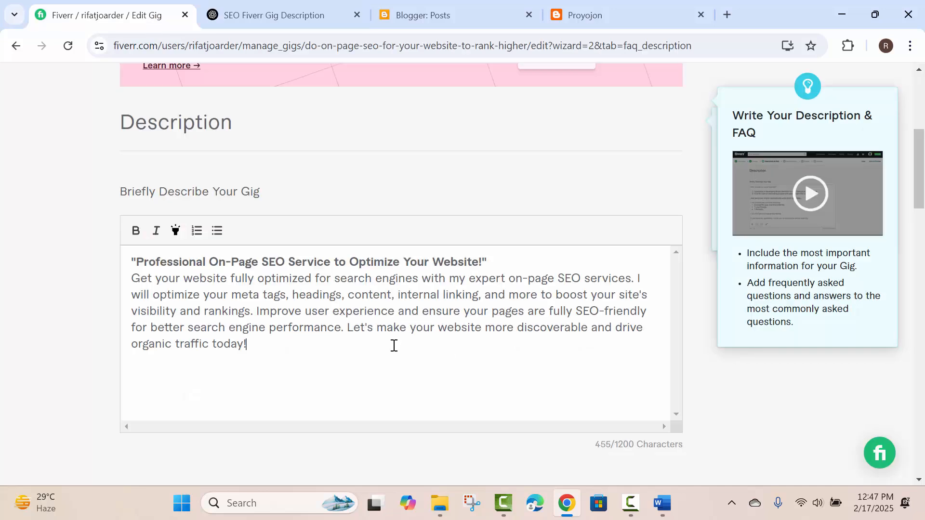
# - Start a new FAQ entry for the gig with the question "If I take this service then what should I provide you?"
pyautogui.scroll(3, 383, 328)
pyautogui.scroll(-10, 383, 328)
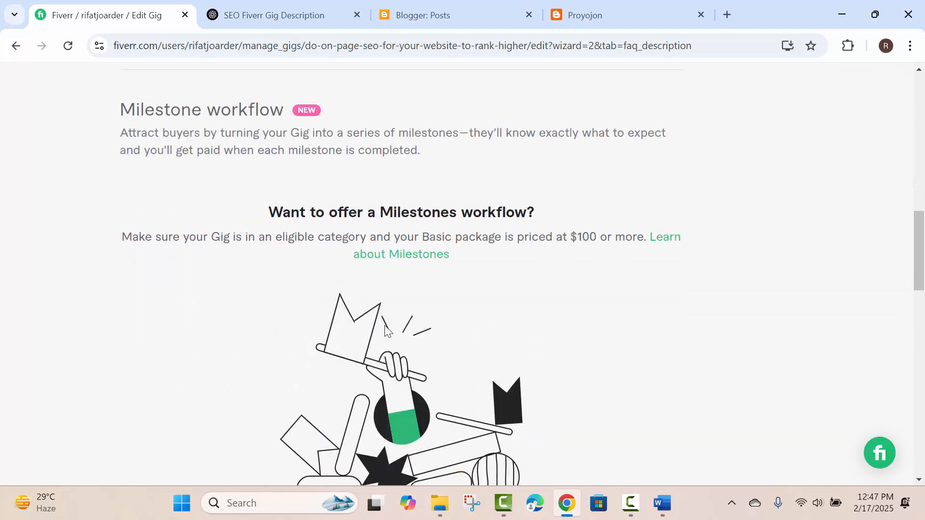
pyautogui.scroll(-10, 385, 331)
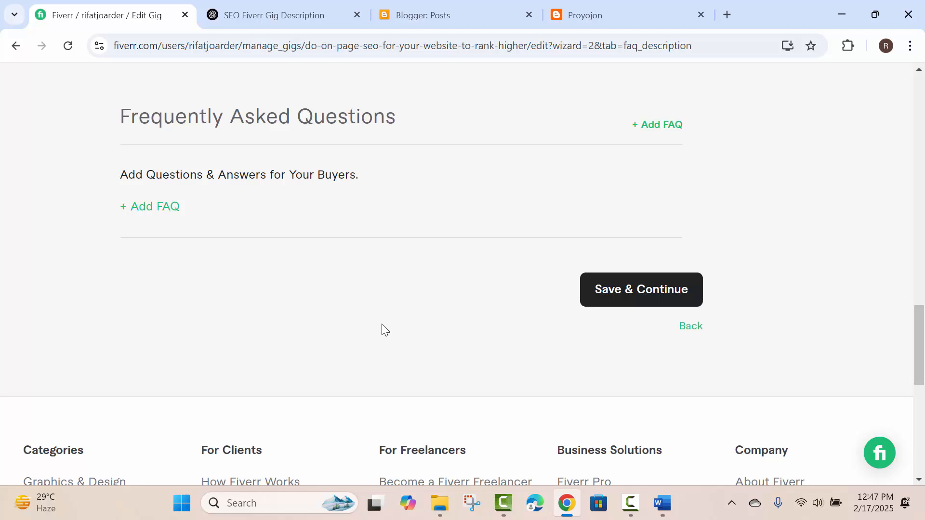
pyautogui.click(153, 207)
pyautogui.click(192, 218)
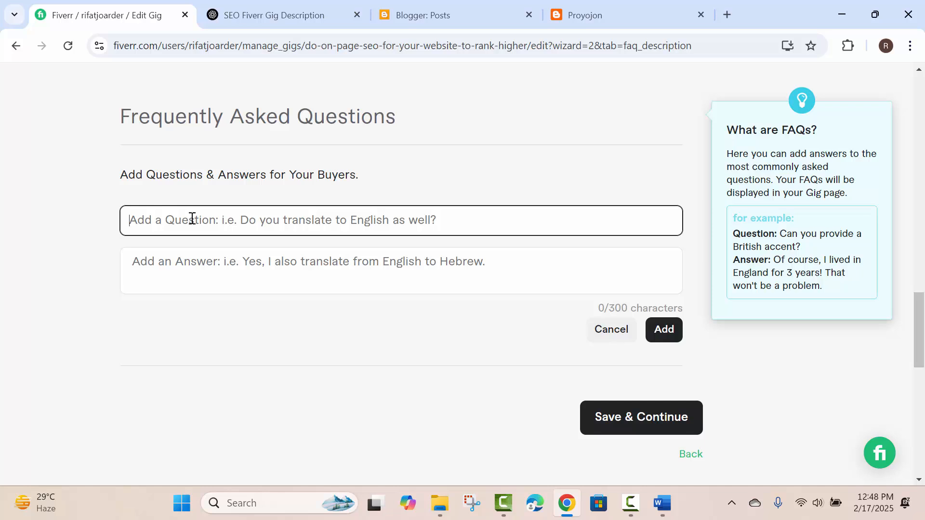
pyautogui.write('If I')
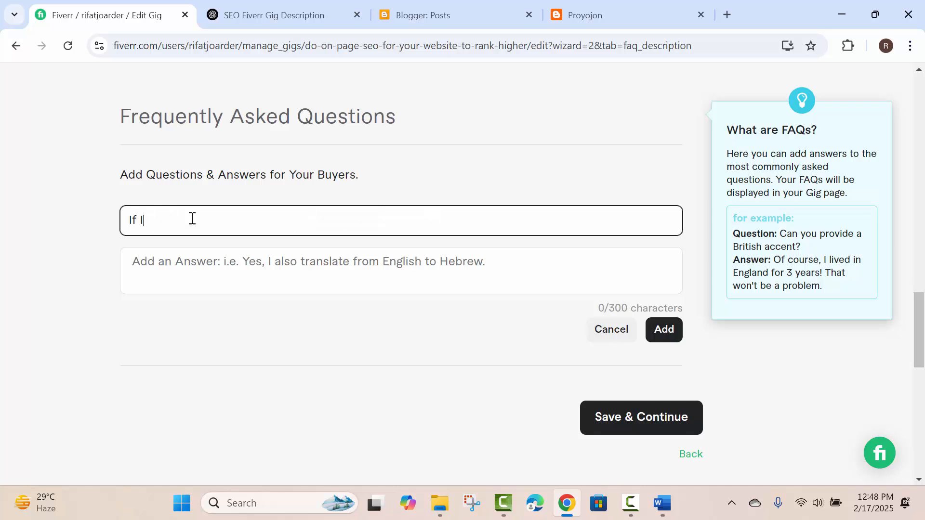
pyautogui.write(' take this service then w')
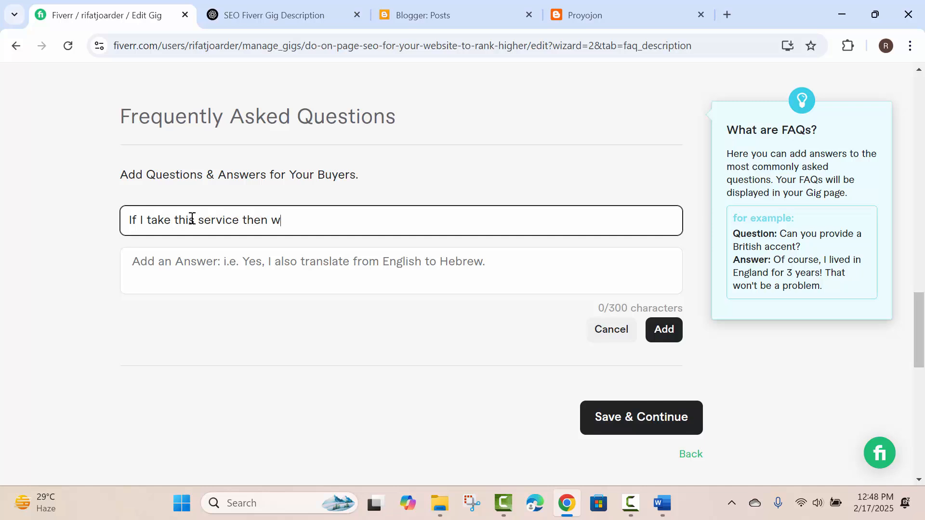
pyautogui.write('hat should I provide')
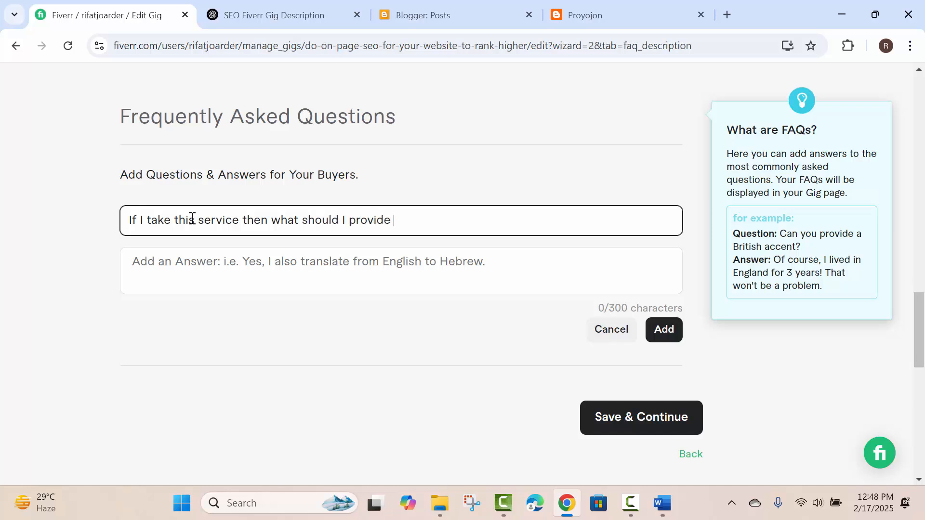
pyautogui.write(' you?')
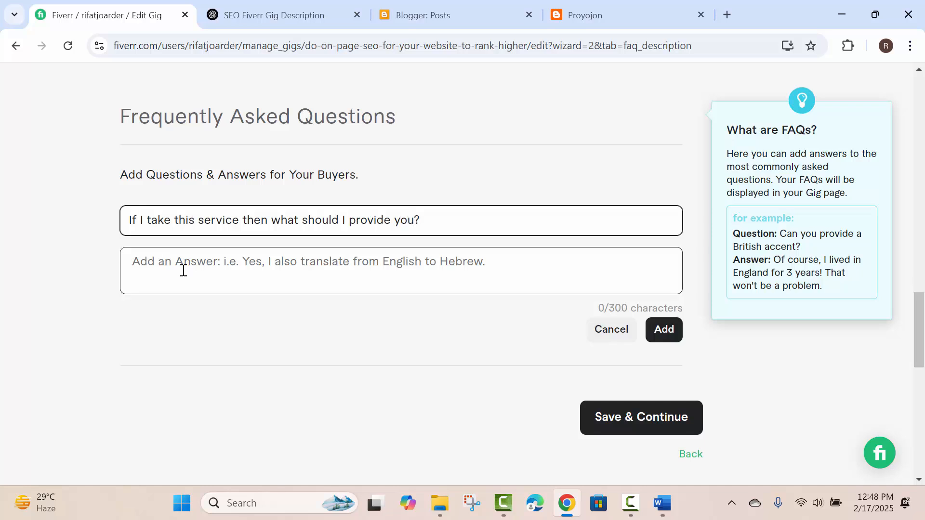
# - Answer the FAQ with "Before placing order just Inbox me then place order and I need access of your webpage / website."
pyautogui.click(212, 263)
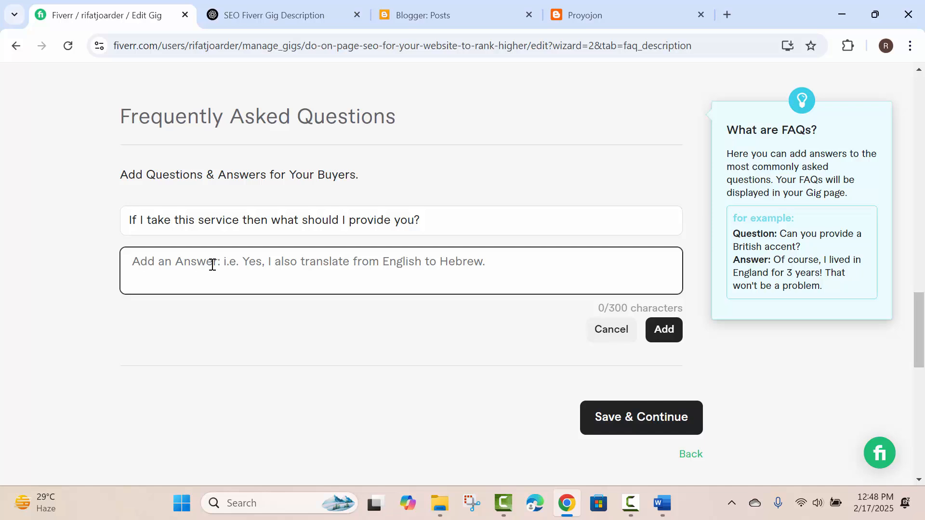
pyautogui.write('Be')
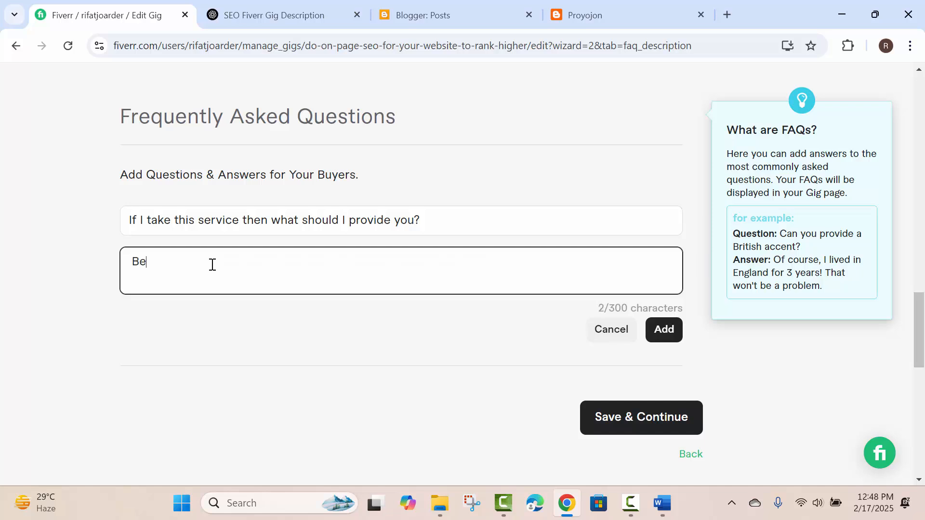
pyautogui.write('fore placing order just ')
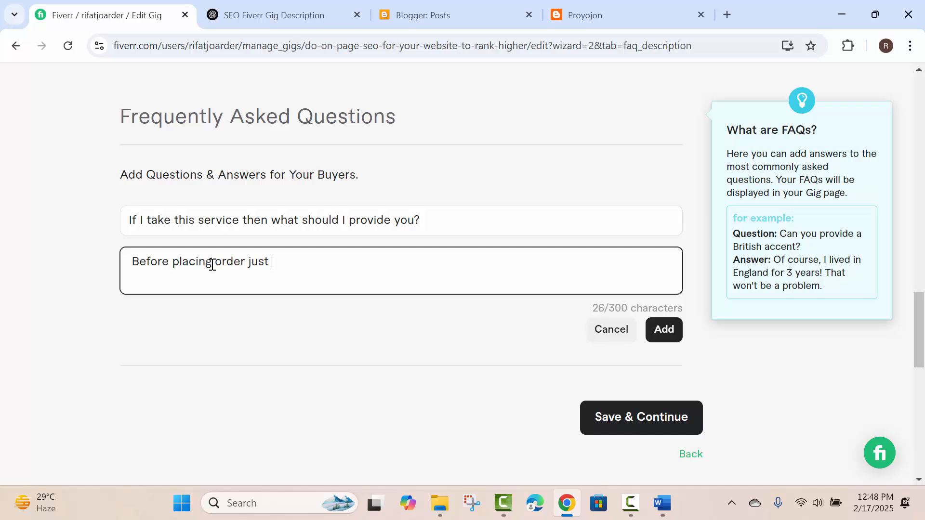
pyautogui.write('Inbox me the')
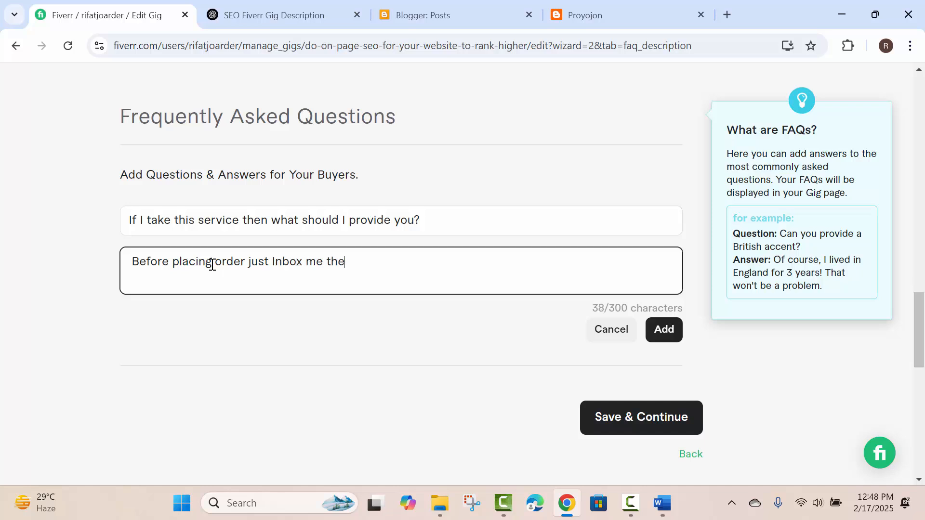
pyautogui.write('n place order ')
pyautogui.write('a')
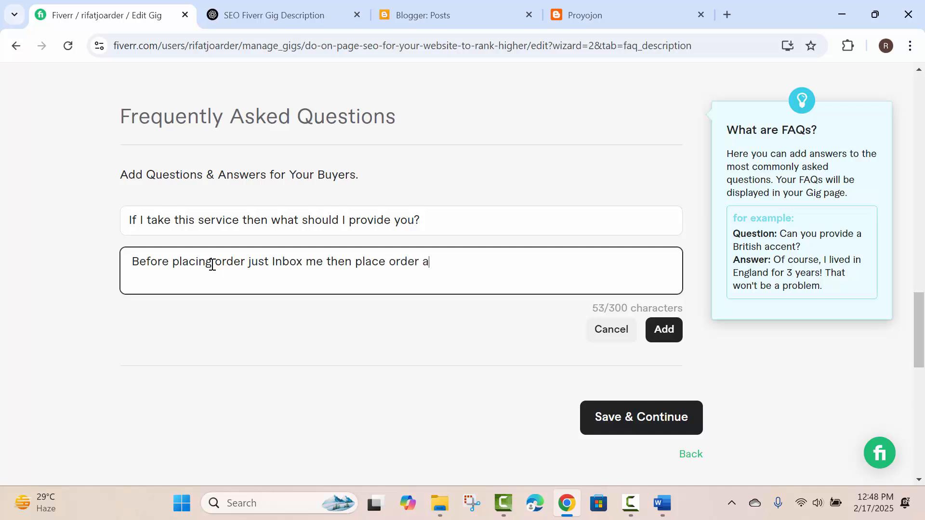
pyautogui.write('nd give')
pyautogui.press('BackSpace')
pyautogui.press('BackSpace')
pyautogui.press('BackSpace')
pyautogui.press('BackSpace')
pyautogui.press('BackSpace')
pyautogui.write('I need access ')
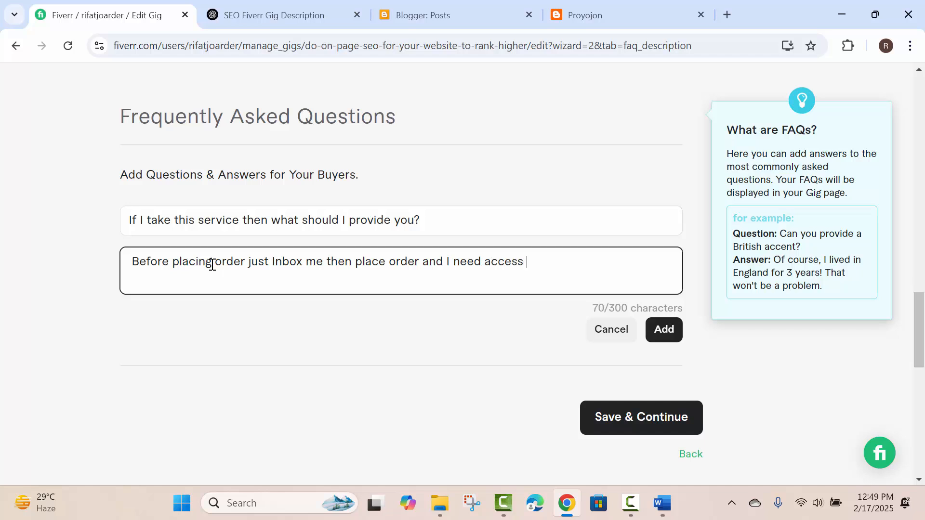
pyautogui.write('of your webpage')
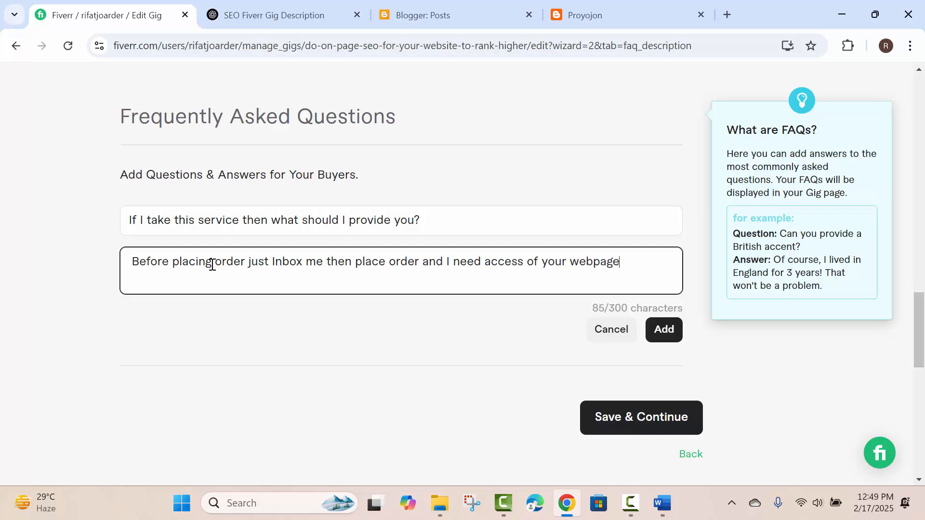
pyautogui.write(' / website.')
# - Add the answer line "You can add me as manager or editor... (No need admin access).", then add the FAQ and save the page
pyautogui.press('Return')
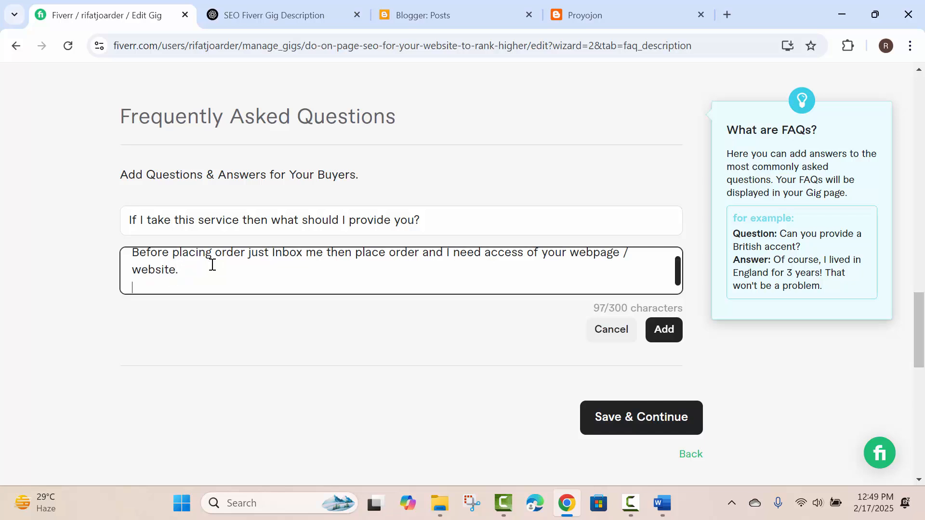
pyautogui.write('You can add me')
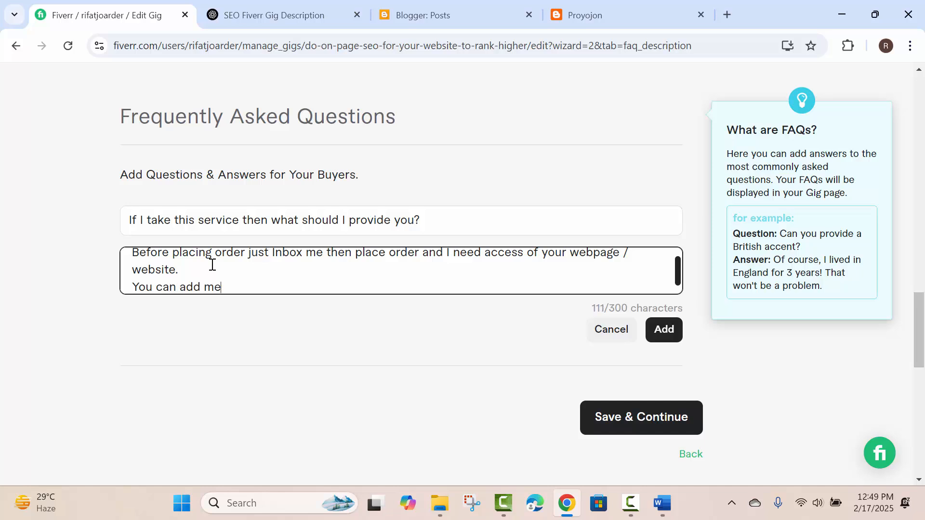
pyautogui.write(' as manager or ')
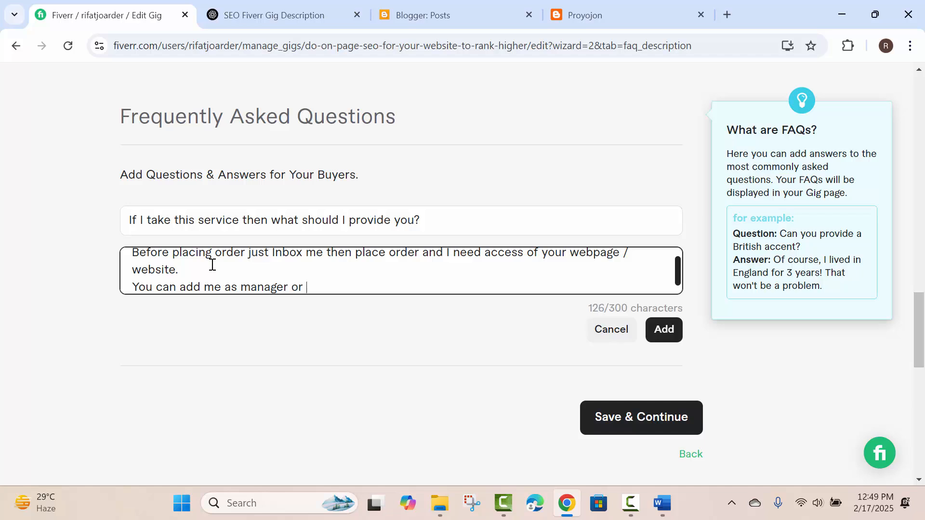
pyautogui.write('editor.')
pyautogui.write('.. ')
pyautogui.write('()')
pyautogui.write('No')
pyautogui.write(' need admi')
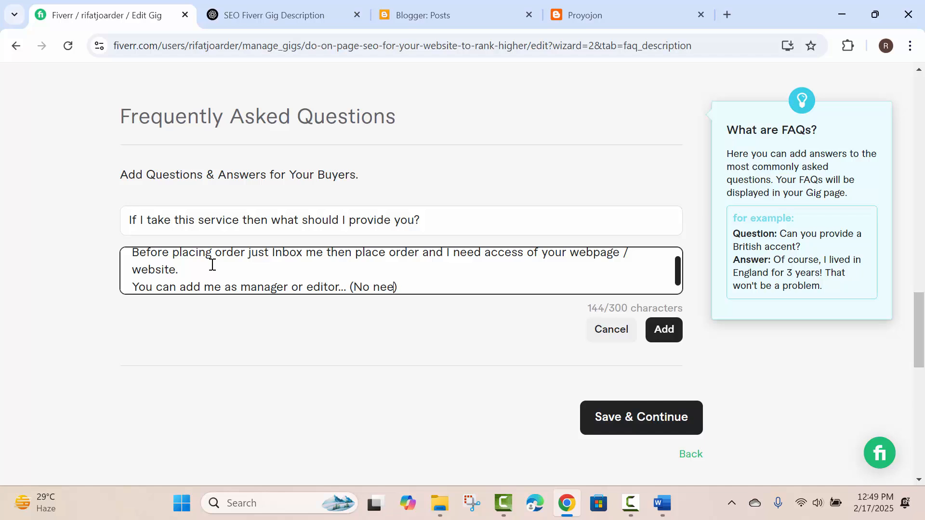
pyautogui.write('n access')
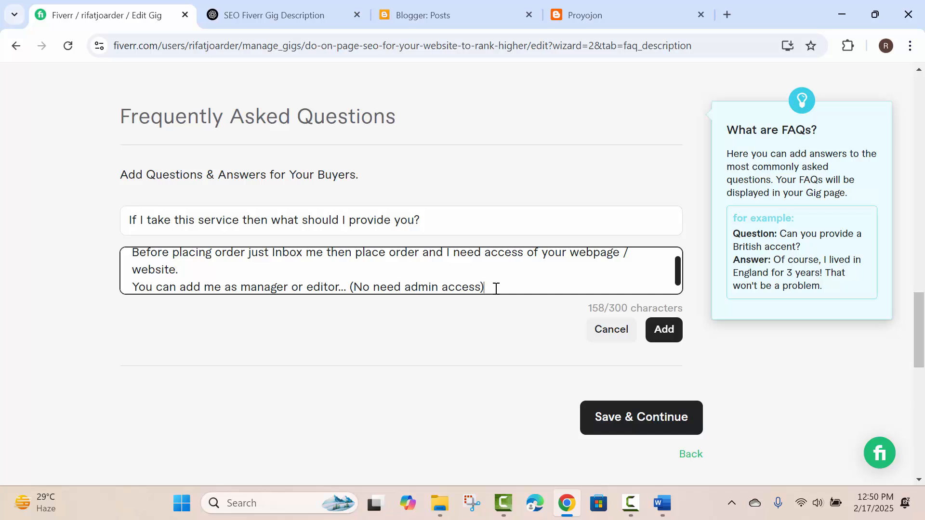
pyautogui.write('.')
pyautogui.click(655, 332)
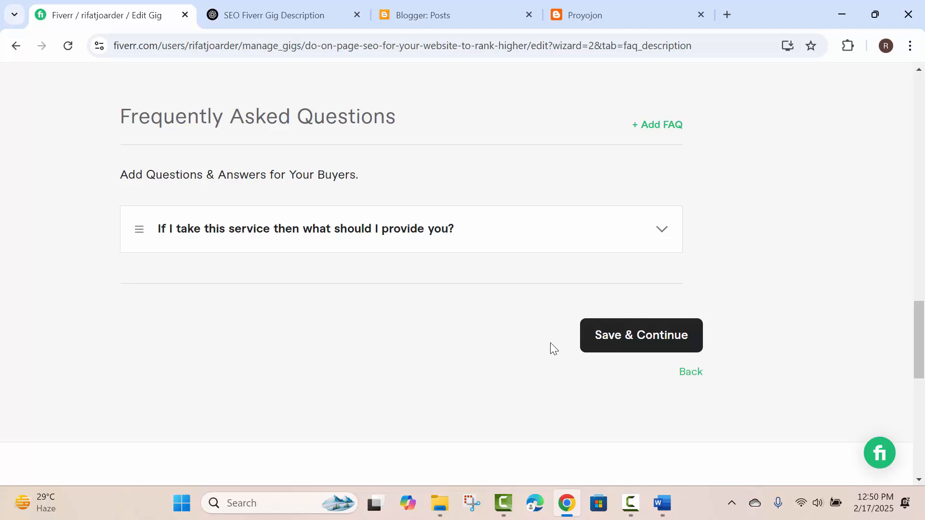
pyautogui.click(636, 353)
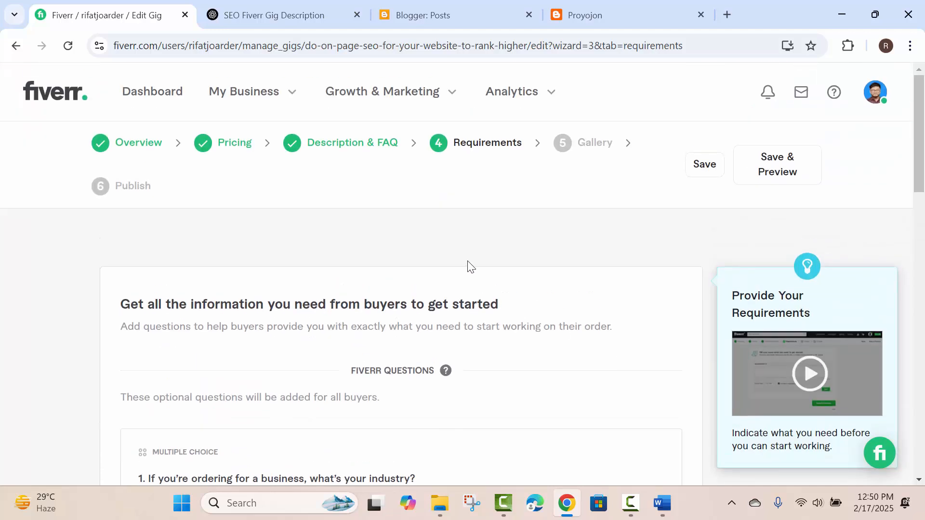
# - Review Fiverr's preset buyer questions on the Requirements page and try to continue without adding a custom question
pyautogui.scroll(-1, 561, 212)
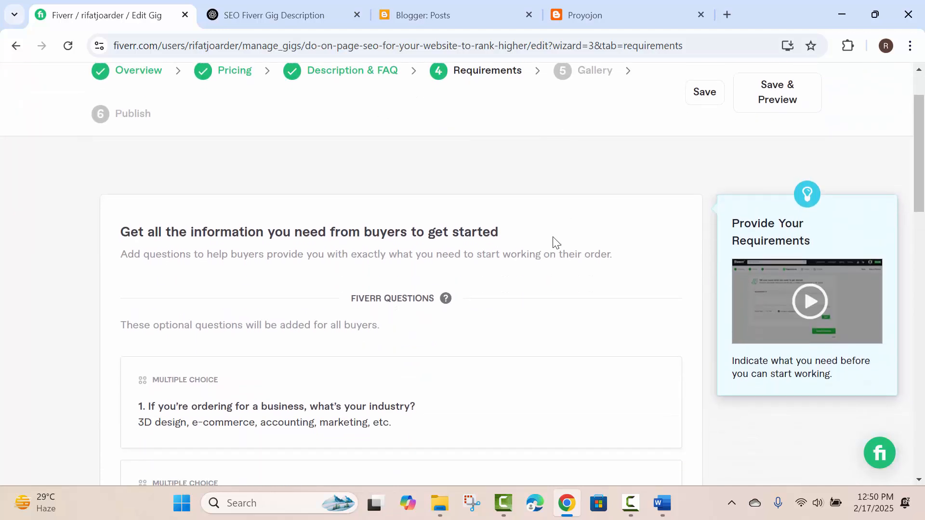
pyautogui.scroll(1, 554, 245)
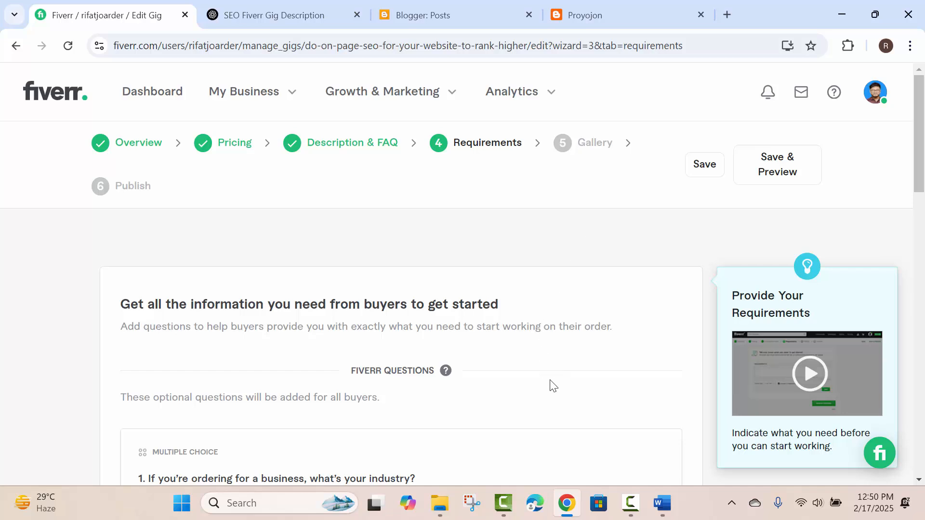
pyautogui.scroll(-5, 554, 386)
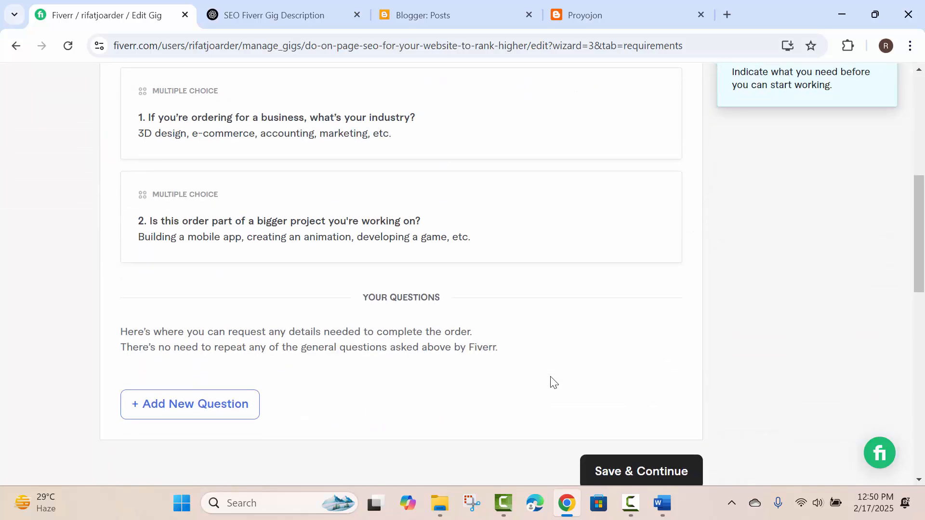
pyautogui.scroll(-2, 553, 382)
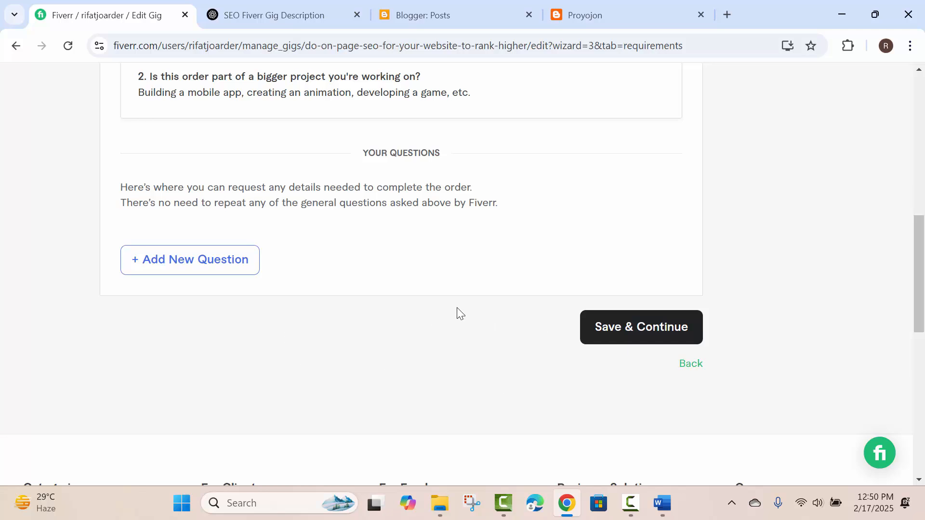
pyautogui.scroll(6, 457, 308)
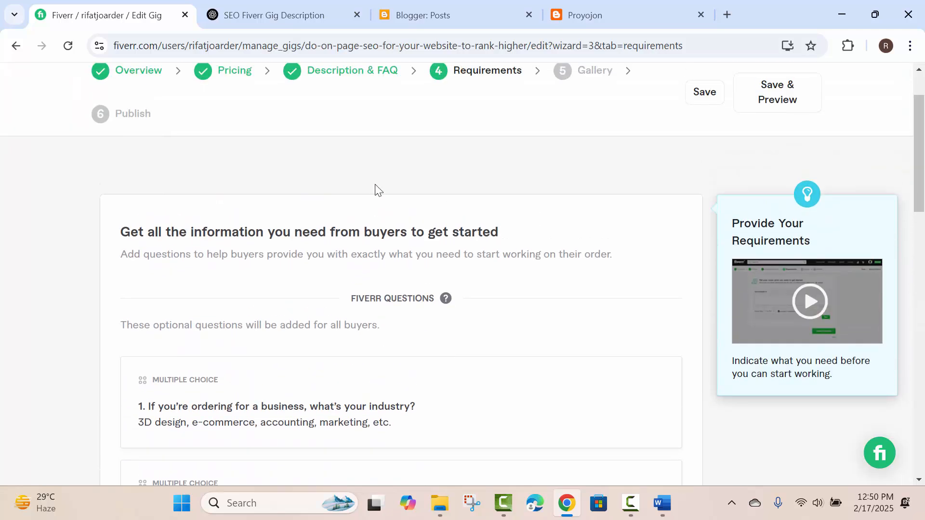
pyautogui.scroll(1, 374, 189)
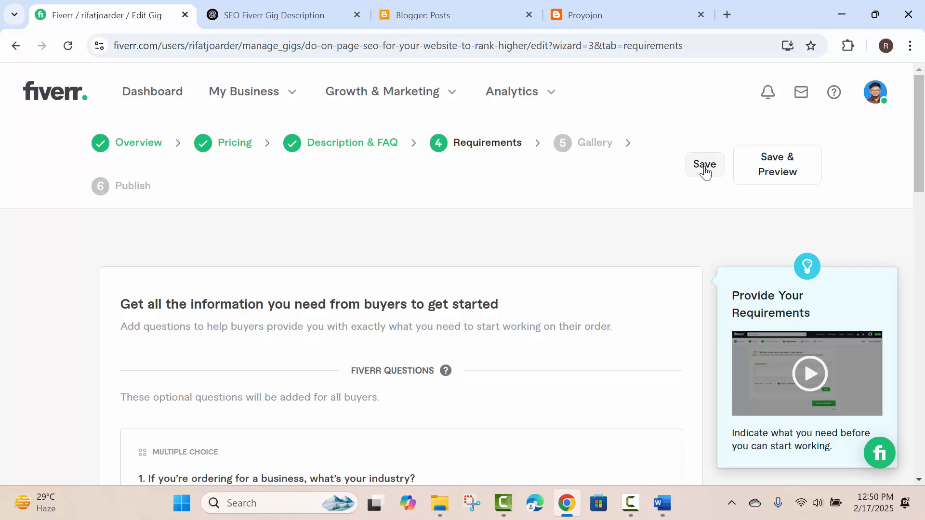
pyautogui.scroll(-3, 491, 374)
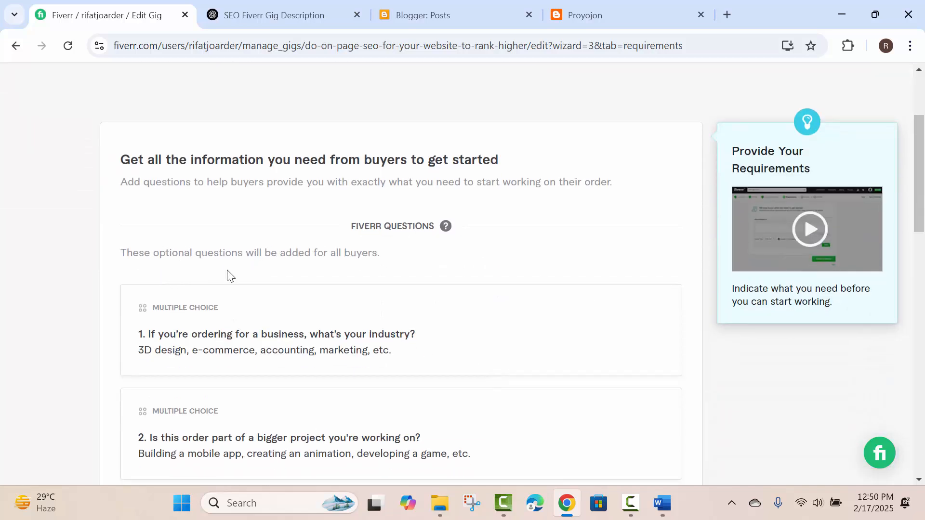
pyautogui.scroll(-6, 410, 266)
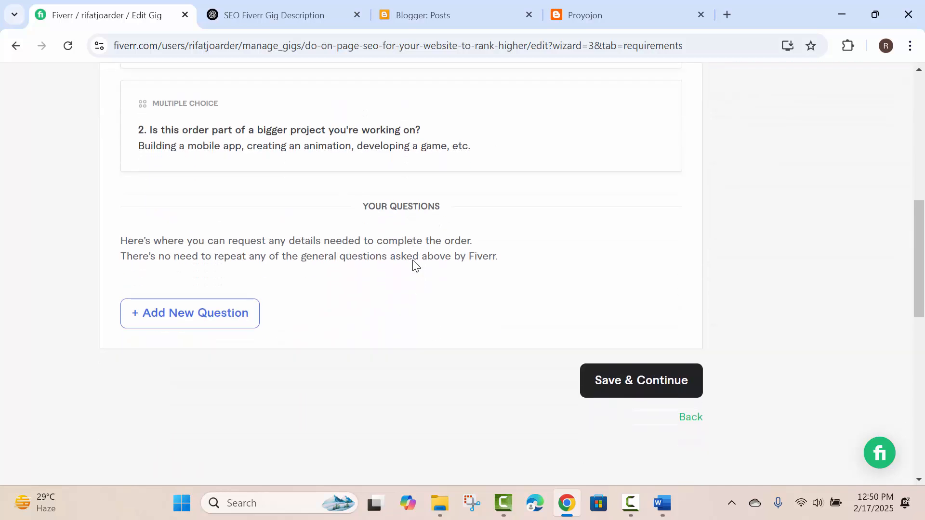
pyautogui.click(632, 337)
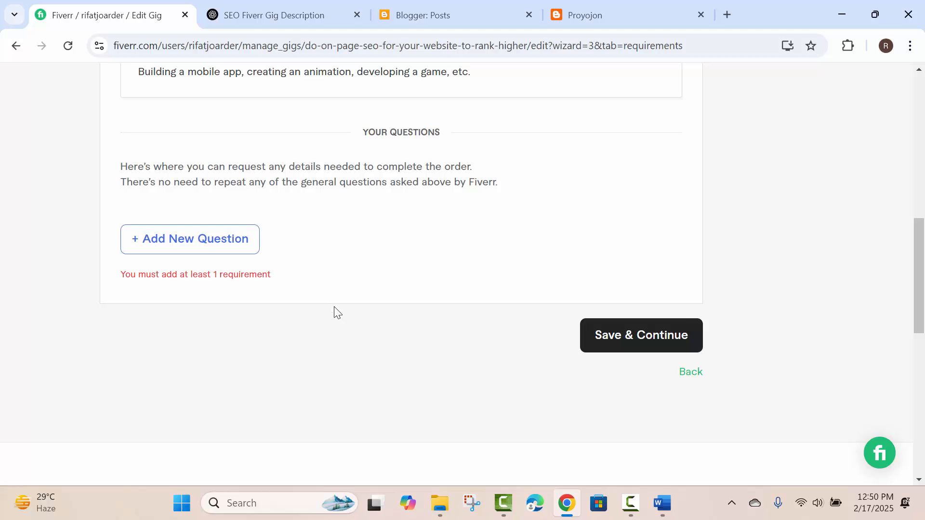
# - Add the required free-text question "Should I provide you content to publish and do SEO?" and save to continue to the Gallery page
pyautogui.click(212, 246)
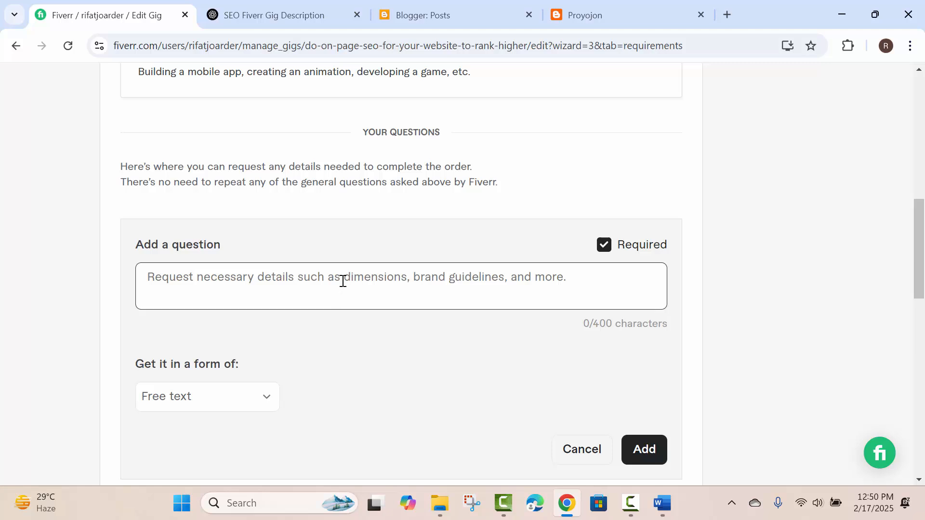
pyautogui.click(314, 281)
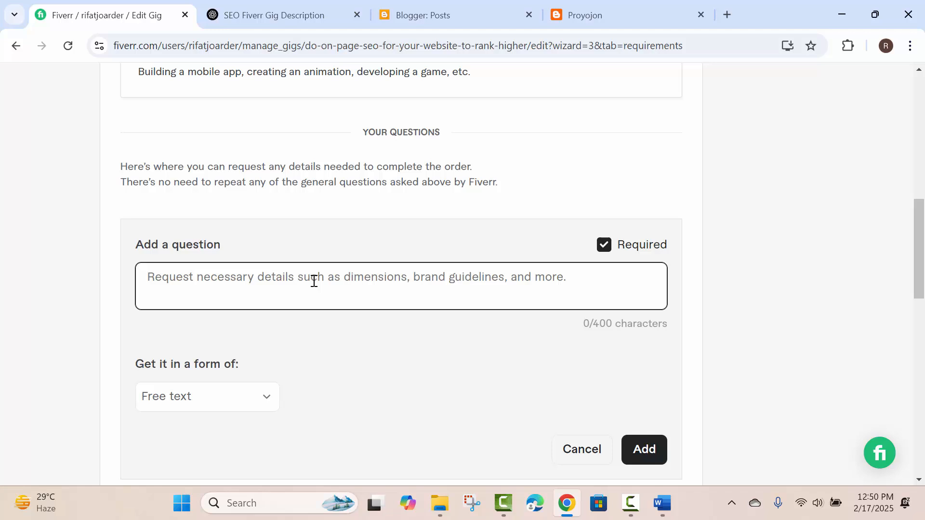
pyautogui.write('Should')
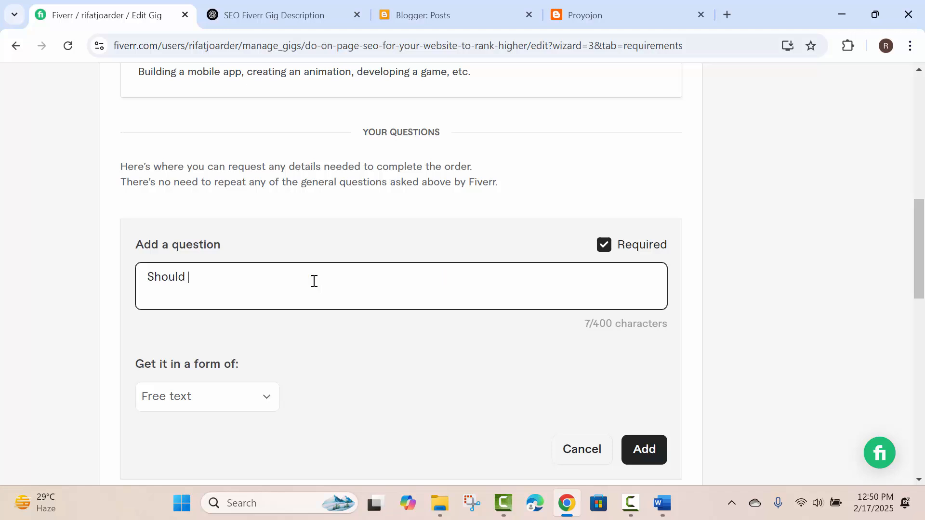
pyautogui.write(' I provide you')
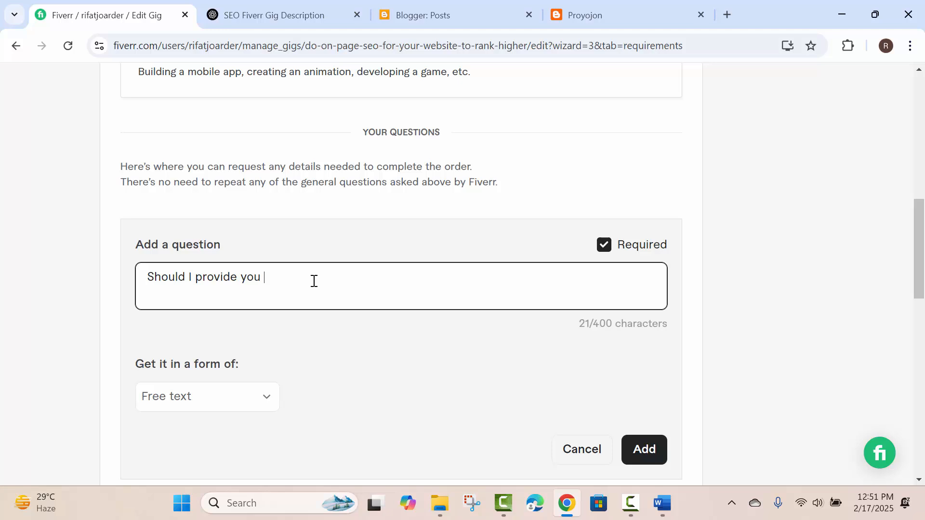
pyautogui.write(' content')
pyautogui.write(' to pub')
pyautogui.write('lish and ')
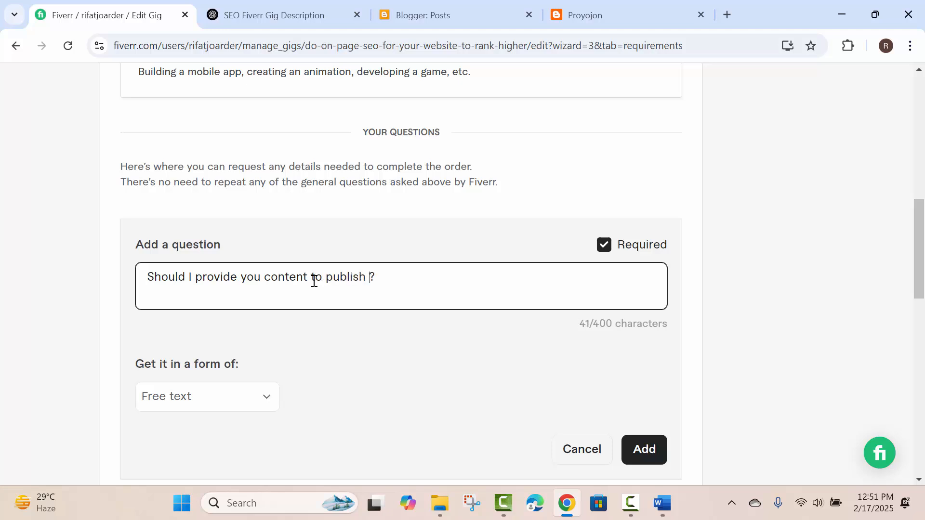
pyautogui.write('do SEO')
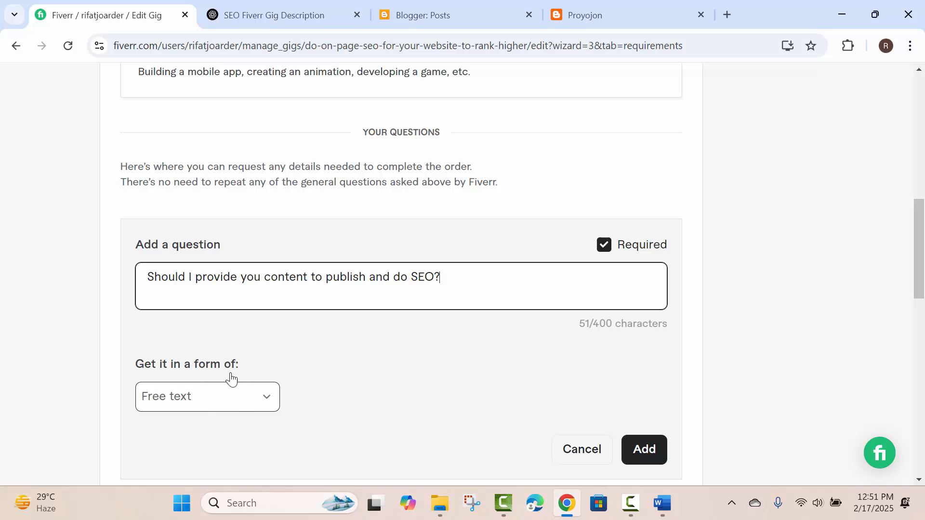
pyautogui.click(647, 451)
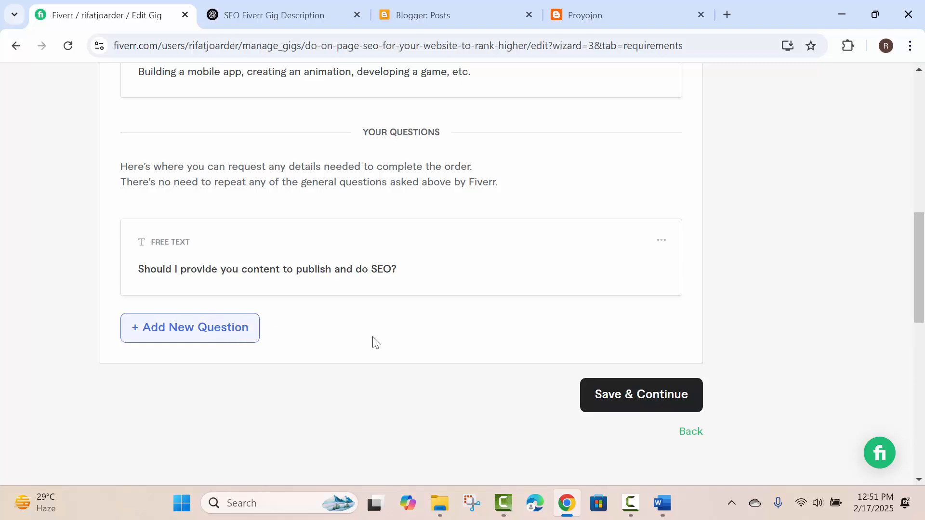
pyautogui.click(667, 406)
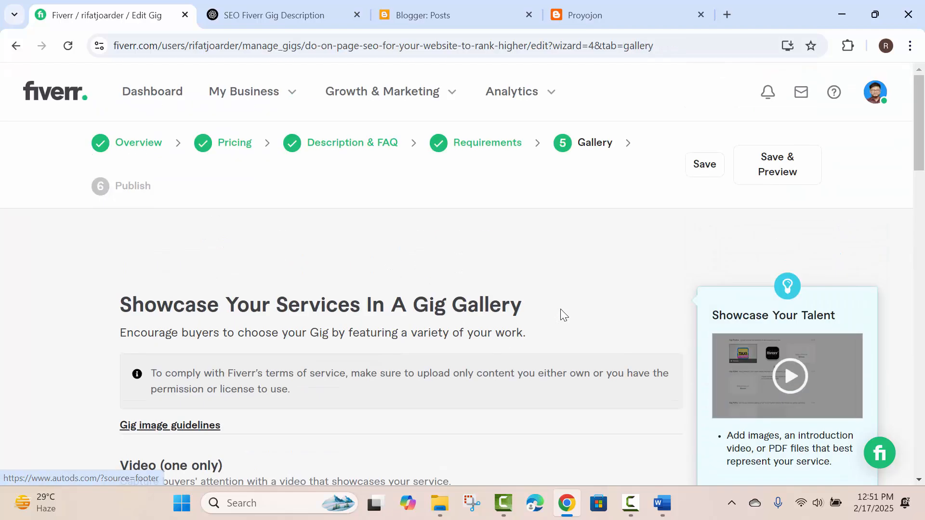
# - Upload the seller's own video file from the personal documents folder as the gig's gallery video
pyautogui.scroll(-3, 560, 309)
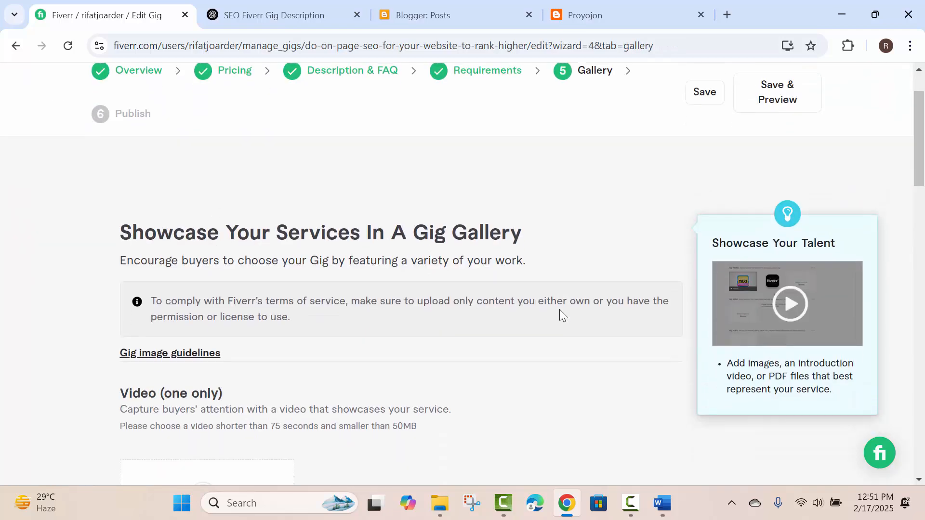
pyautogui.scroll(-1, 559, 309)
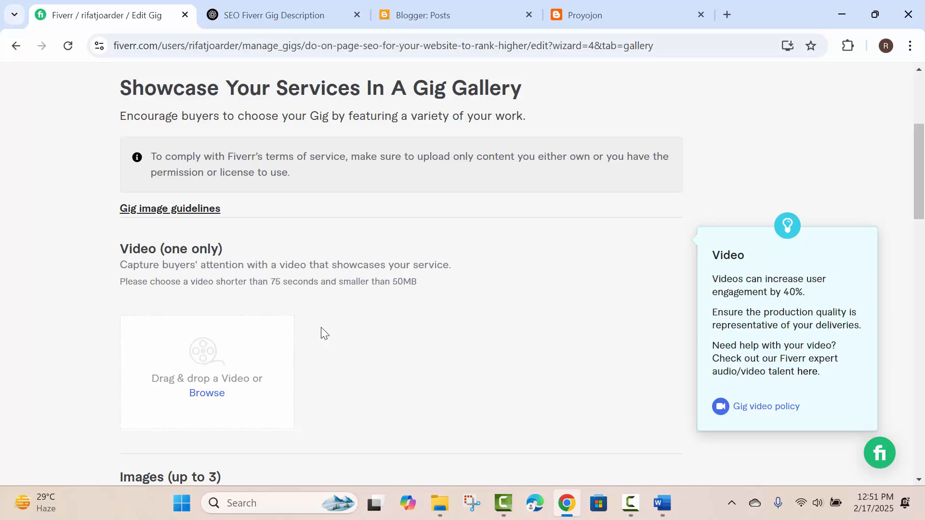
pyautogui.scroll(-2, 320, 331)
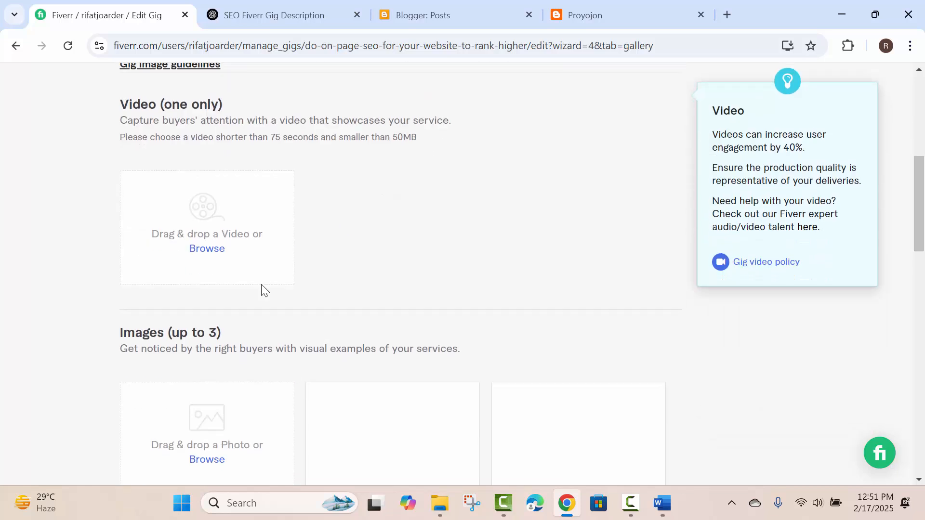
pyautogui.click(201, 250)
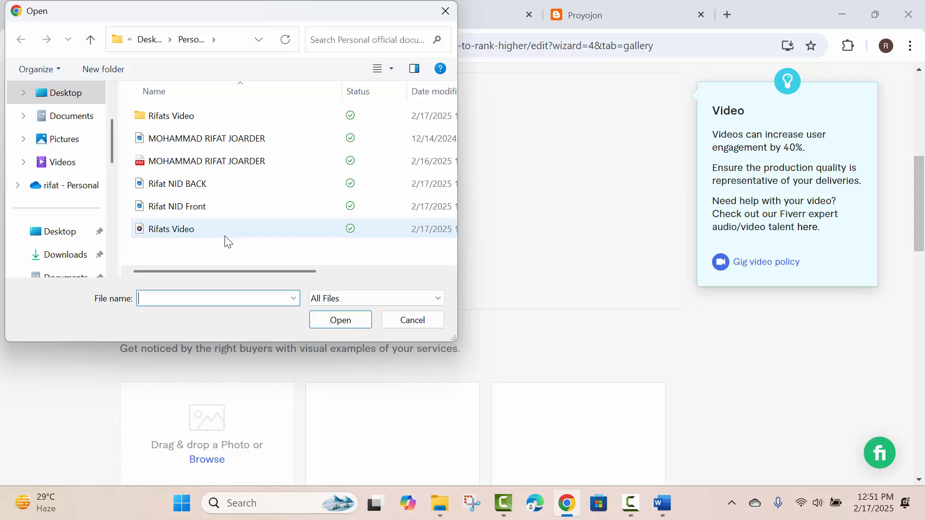
pyautogui.click(196, 229)
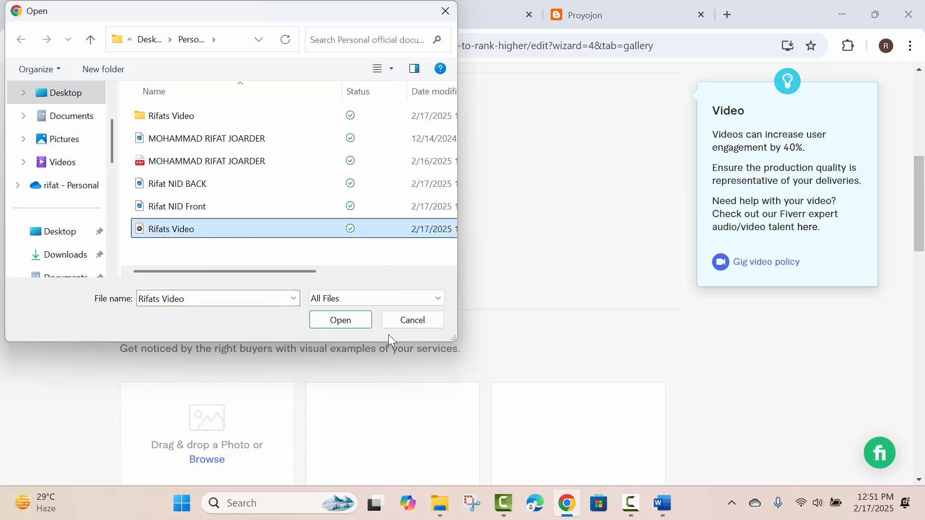
pyautogui.click(341, 320)
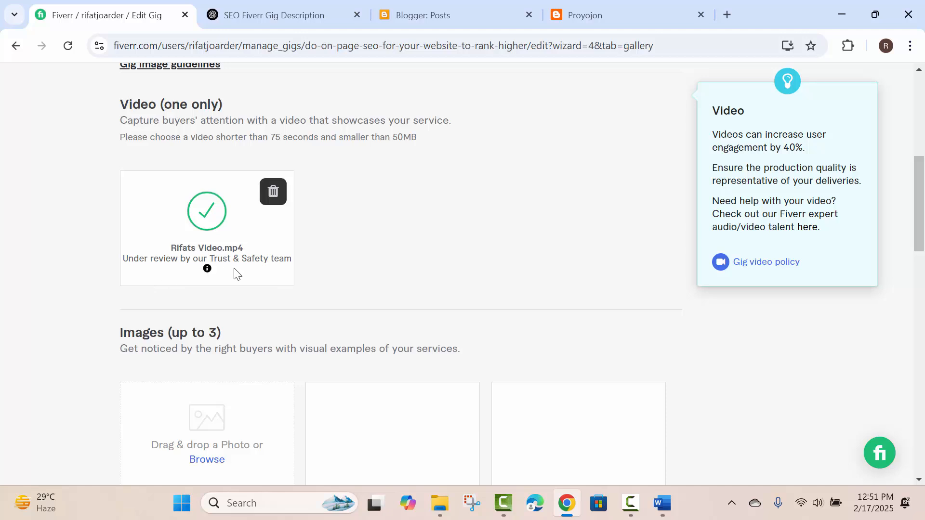
# - Upload image 1, the "Search Engine Optimization" slide from the seller's video folder, as the first gig image
pyautogui.scroll(1, 296, 264)
pyautogui.scroll(-4, 295, 266)
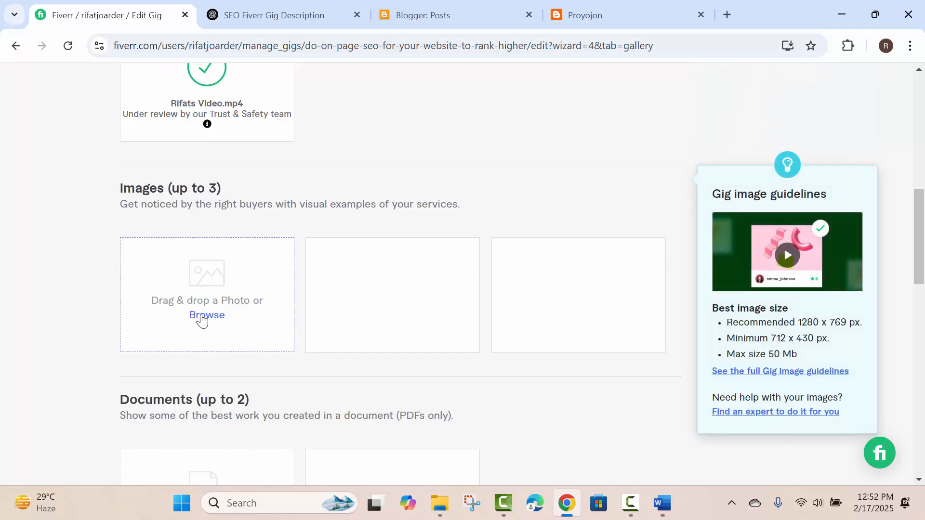
pyautogui.click(202, 320)
pyautogui.click(175, 118)
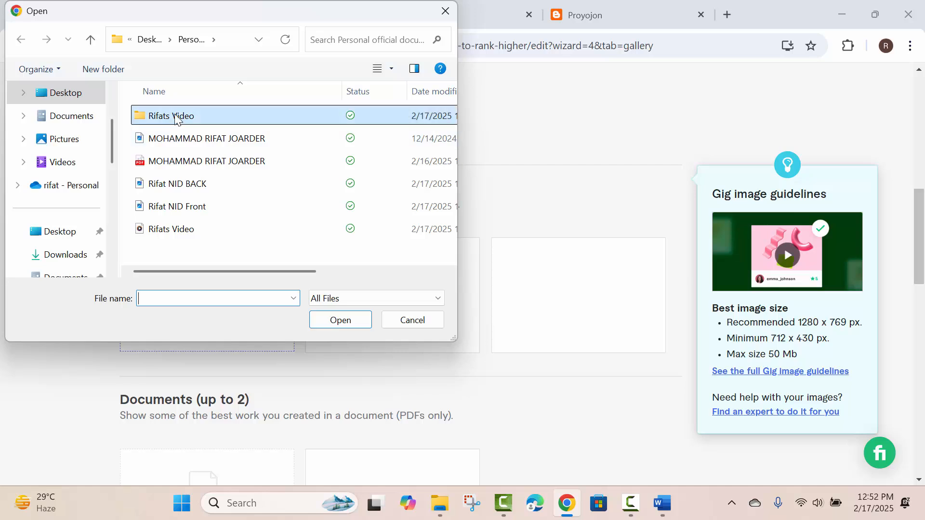
pyautogui.doubleClick(176, 118)
pyautogui.doubleClick(170, 132)
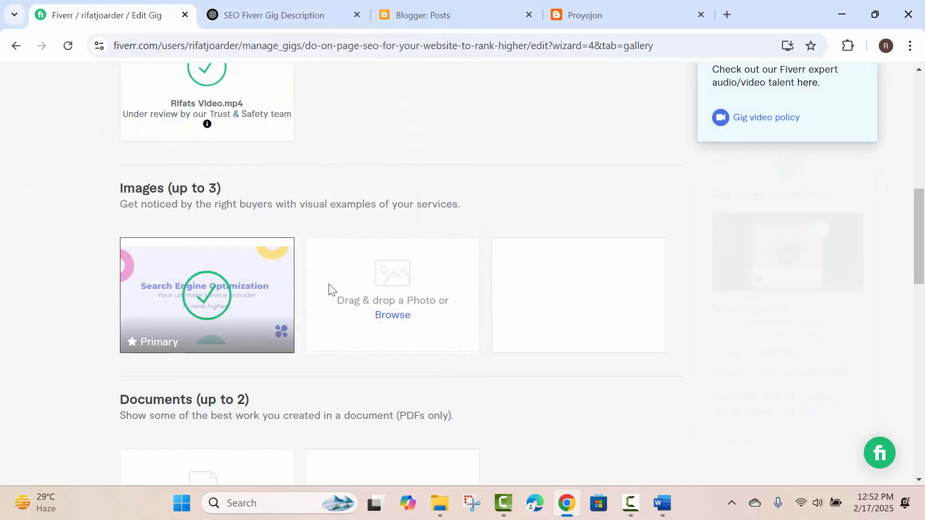
# - Upload image 2, the seller introduction slide, and image 3, the "I provide..." services slide, as the second and third gig images
pyautogui.click(386, 316)
pyautogui.click(257, 138)
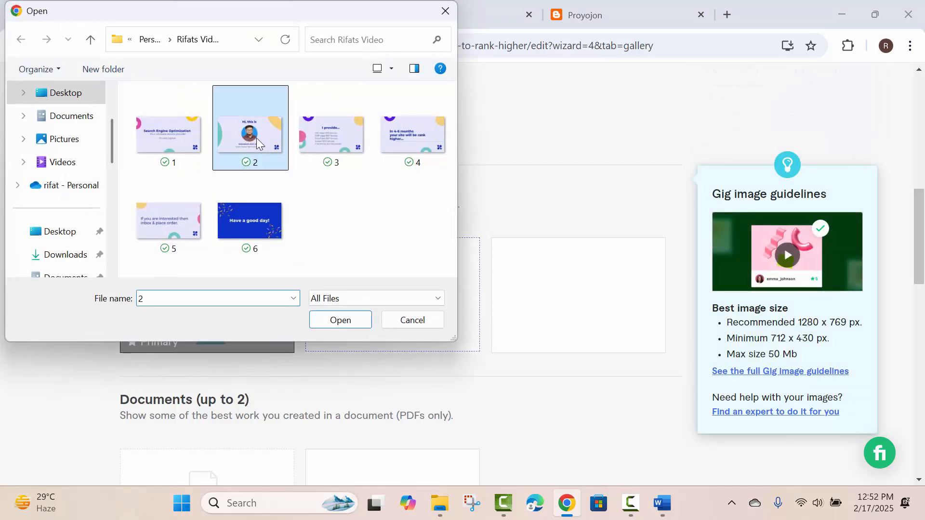
pyautogui.doubleClick(257, 138)
pyautogui.click(578, 316)
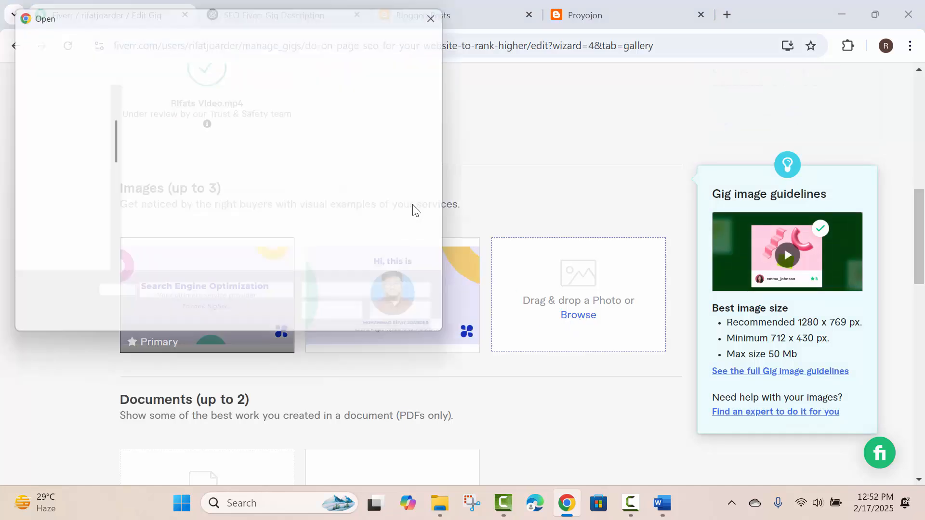
pyautogui.click(331, 131)
pyautogui.doubleClick(330, 131)
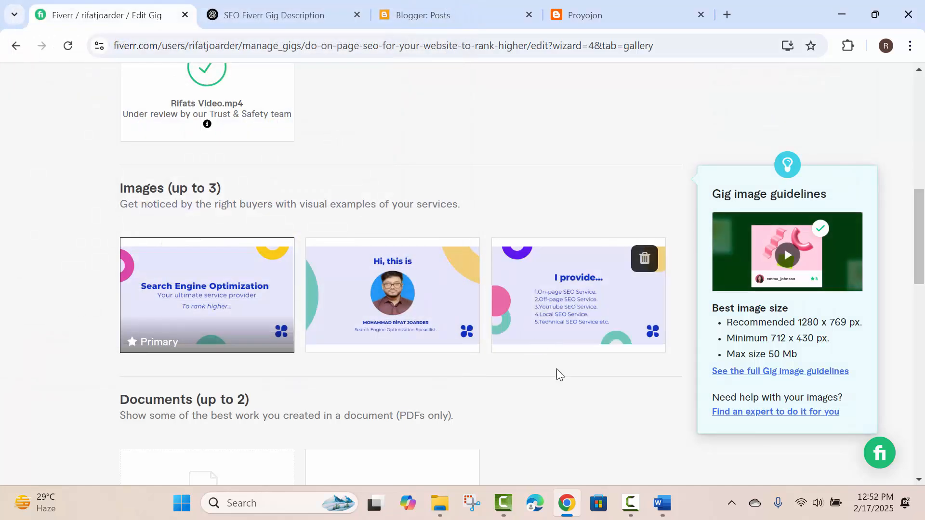
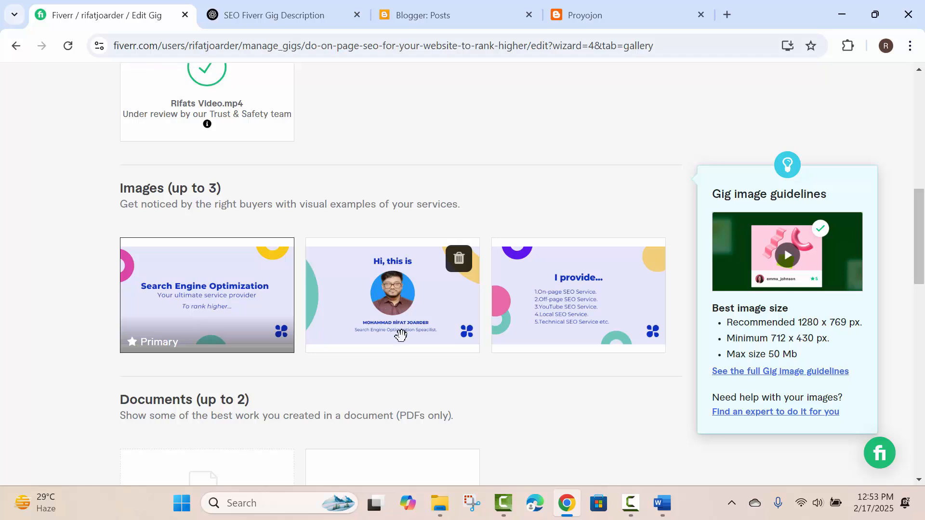
# - Save the gallery with its video and three images and continue to the Publish page
pyautogui.scroll(-3, 400, 335)
pyautogui.scroll(-5, 401, 335)
pyautogui.click(646, 306)
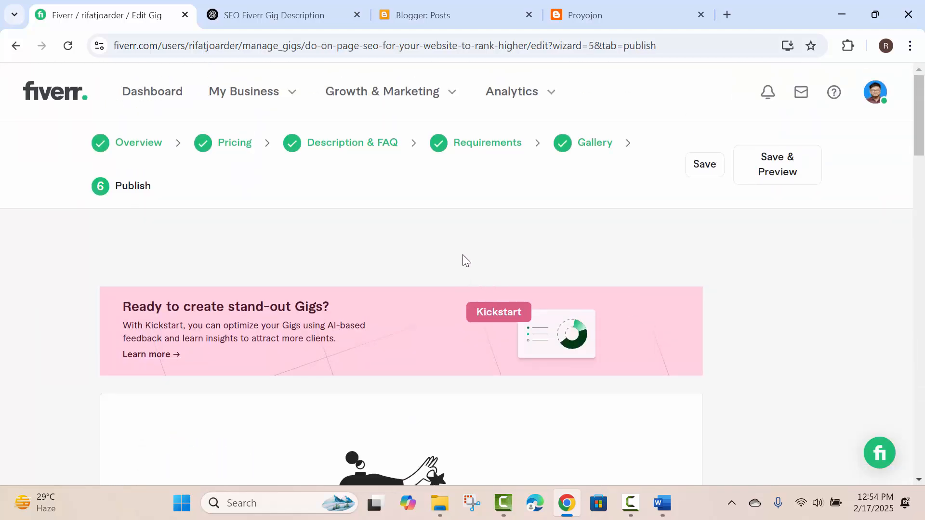
# - Answer "No" to "Are you a U.S. person?" in the Form W-9 check, save the answer and close the confirmation
pyautogui.scroll(-5, 467, 261)
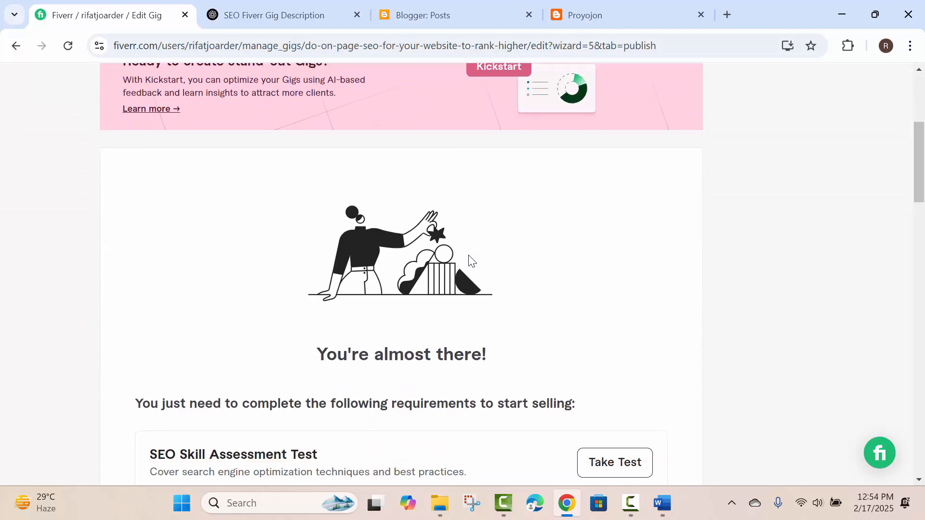
pyautogui.scroll(-5, 471, 260)
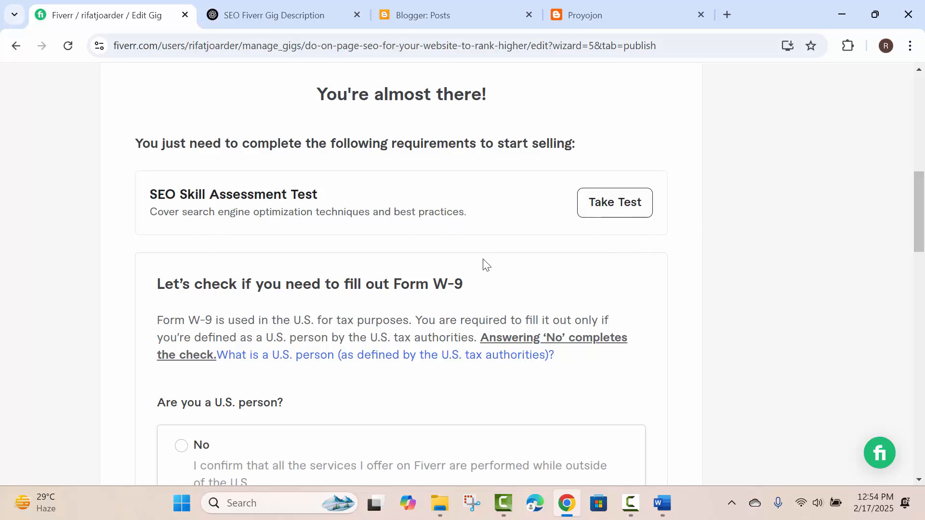
pyautogui.scroll(1, 484, 262)
pyautogui.scroll(-1, 487, 266)
pyautogui.scroll(-6, 553, 353)
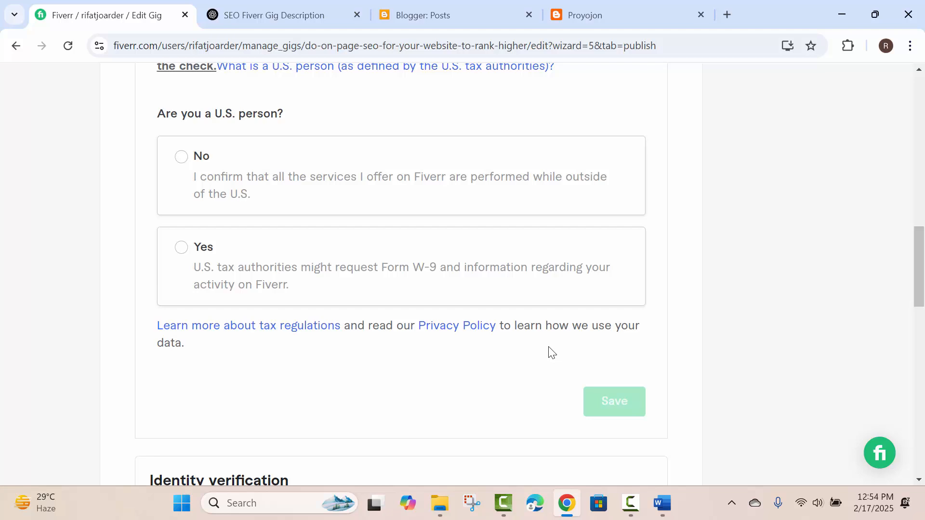
pyautogui.scroll(2, 403, 307)
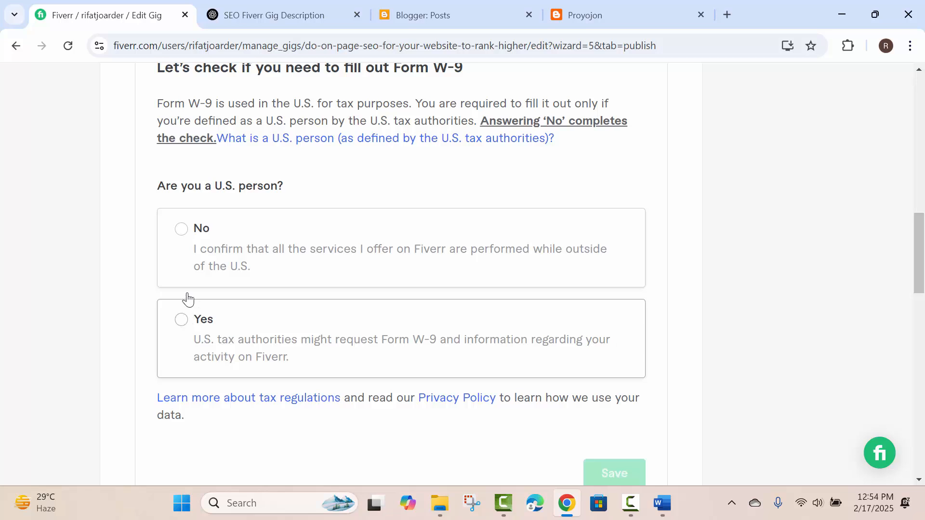
pyautogui.click(182, 236)
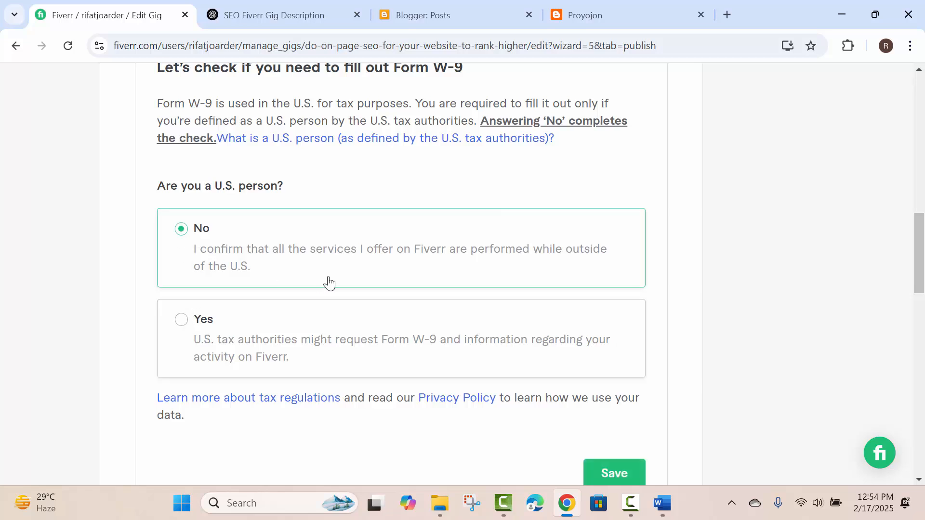
pyautogui.scroll(-4, 341, 277)
pyautogui.scroll(-1, 342, 277)
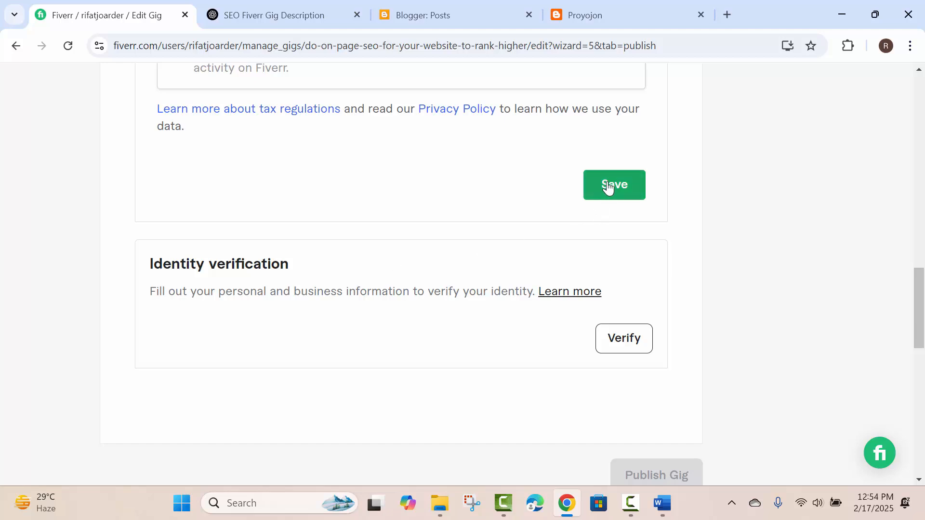
pyautogui.click(600, 196)
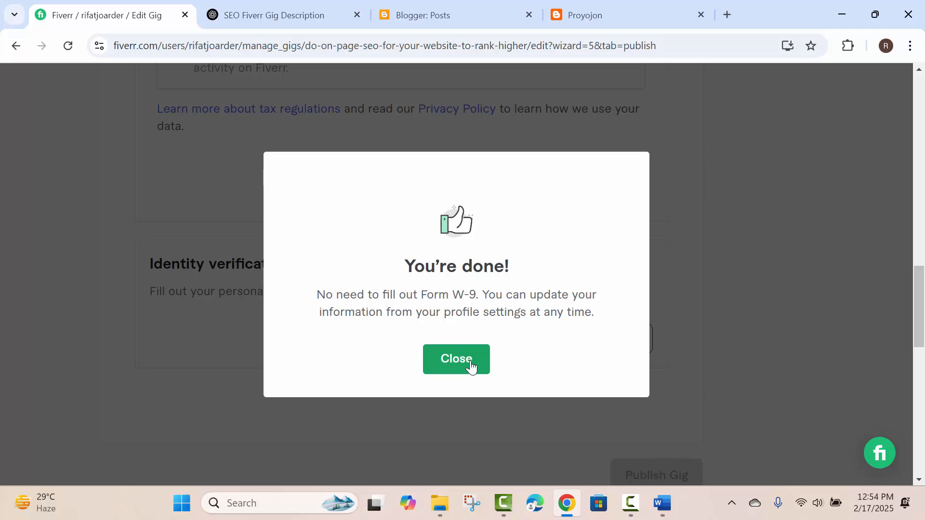
pyautogui.click(472, 366)
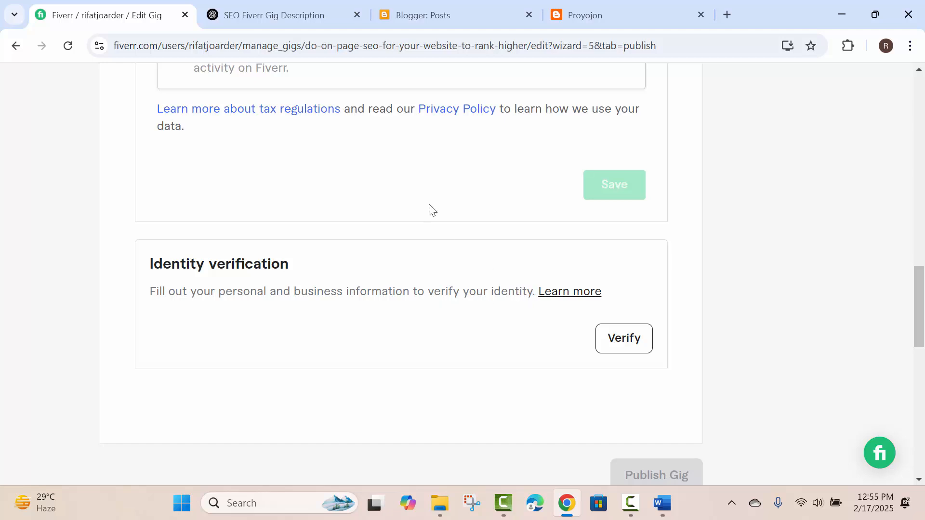
# - Open the seller dashboard in a separate browser tab and look through its verification notice, level overview and seller resources
pyautogui.scroll(10, 434, 208)
pyautogui.scroll(7, 433, 207)
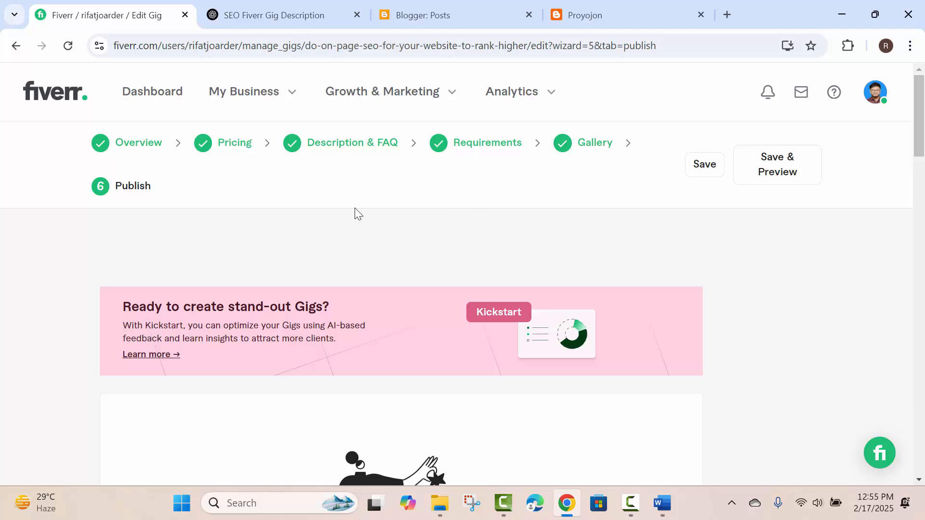
pyautogui.rightClick(151, 95)
pyautogui.click(183, 112)
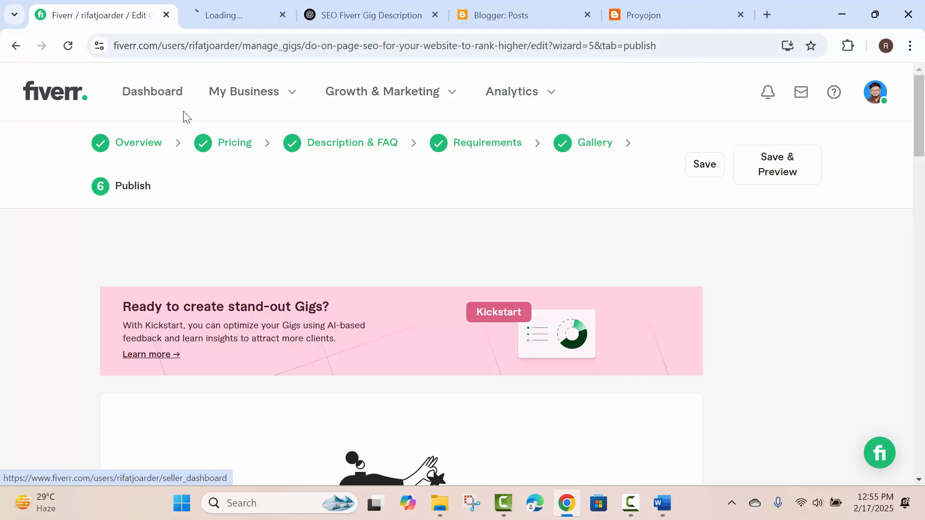
pyautogui.click(227, 17)
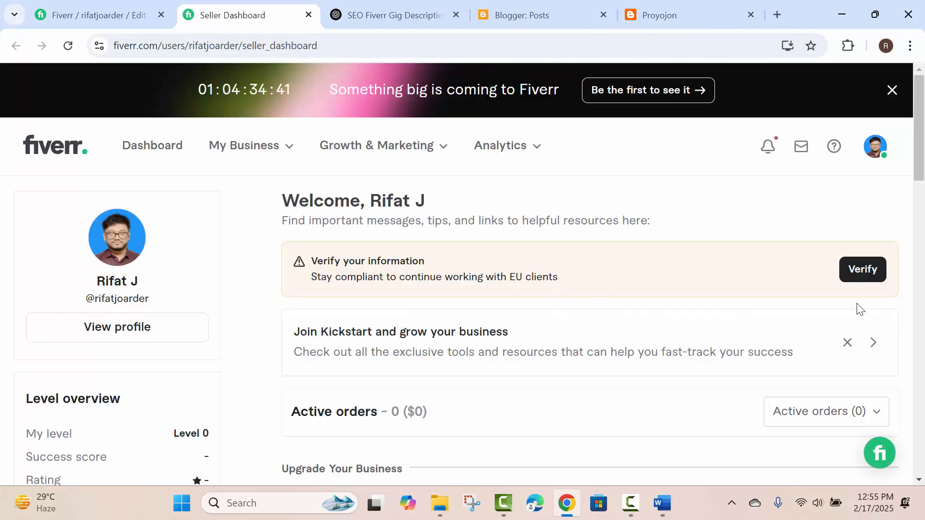
pyautogui.scroll(-3, 676, 322)
pyautogui.scroll(3, 676, 321)
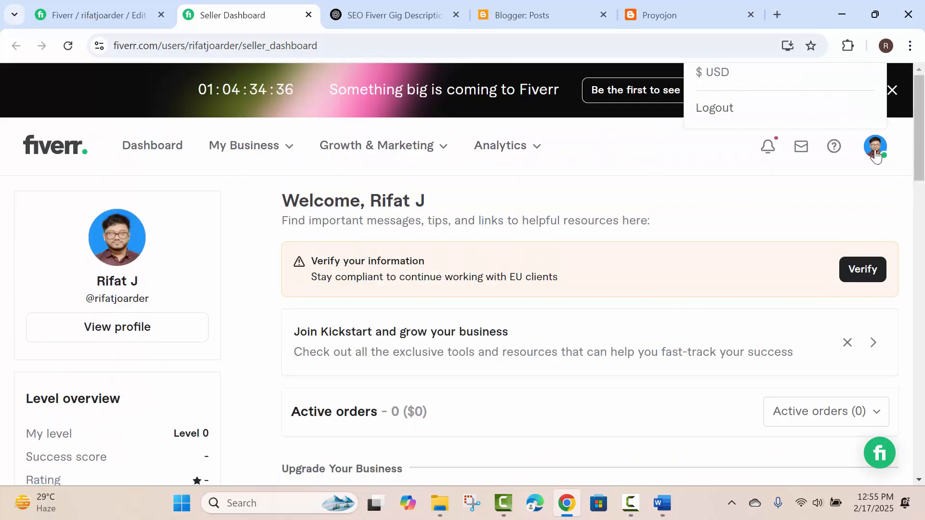
pyautogui.scroll(-12, 256, 235)
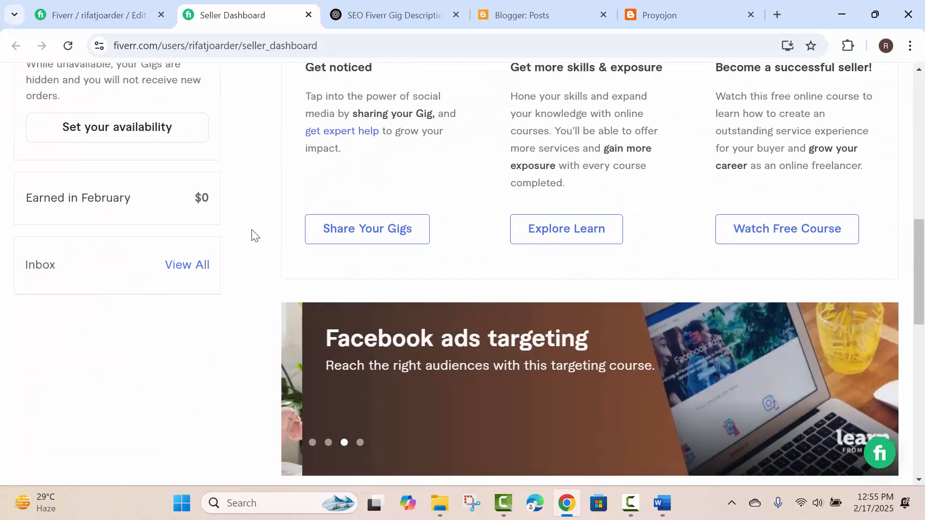
pyautogui.scroll(3, 256, 234)
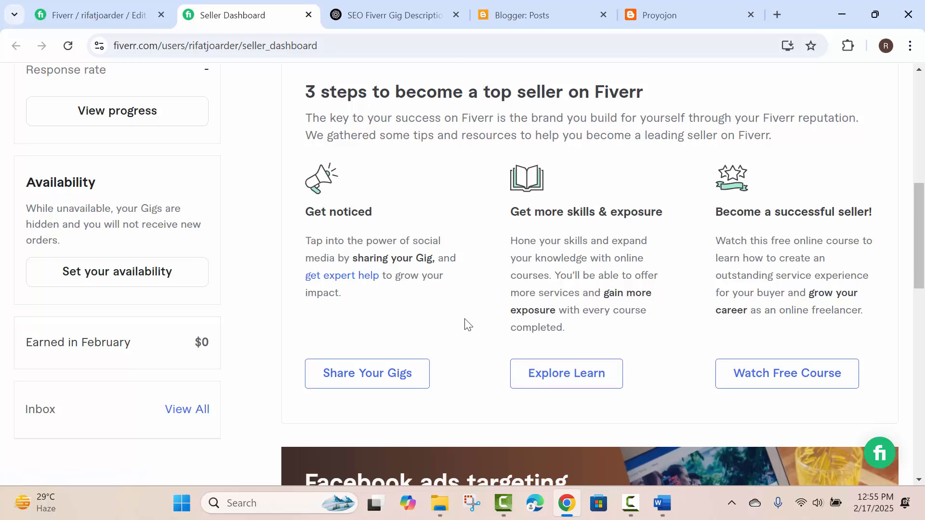
pyautogui.scroll(10, 466, 325)
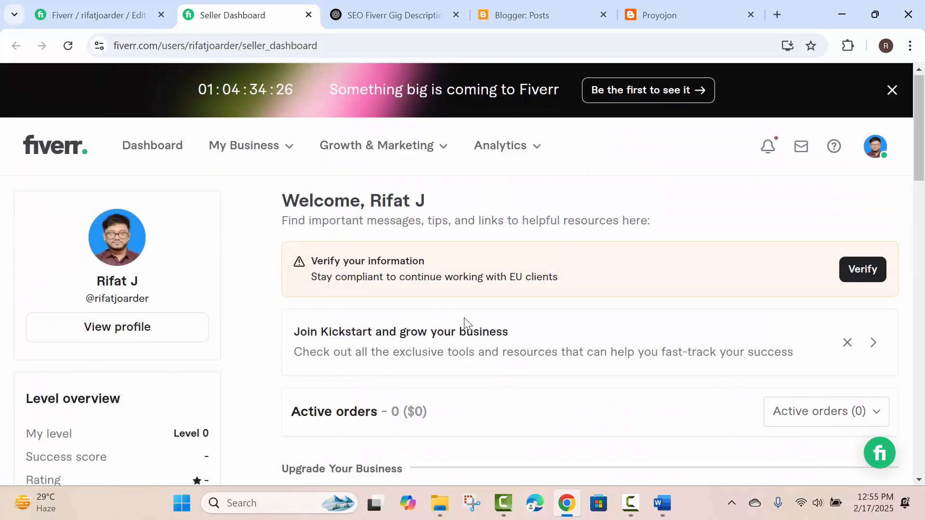
# - Open the seller's Gigs list and check the actions available for the draft on-page SEO gig
pyautogui.click(288, 153)
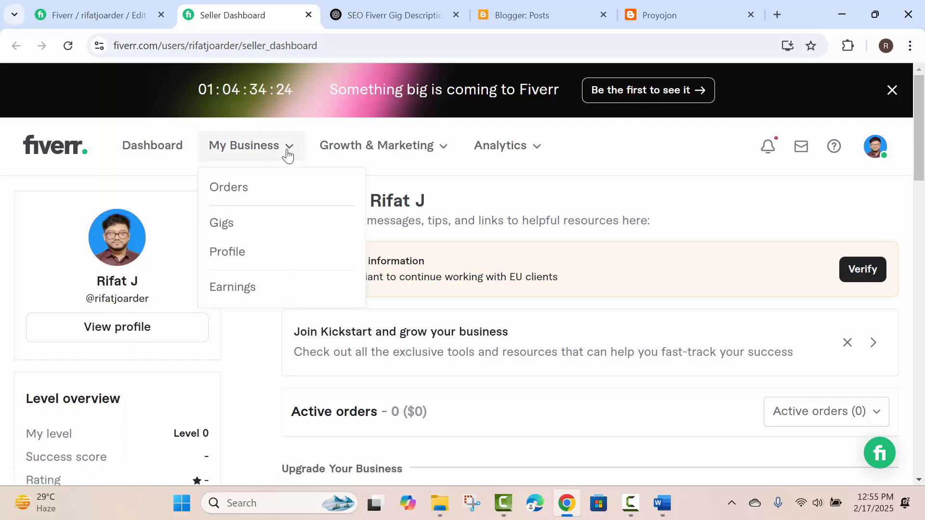
pyautogui.click(231, 233)
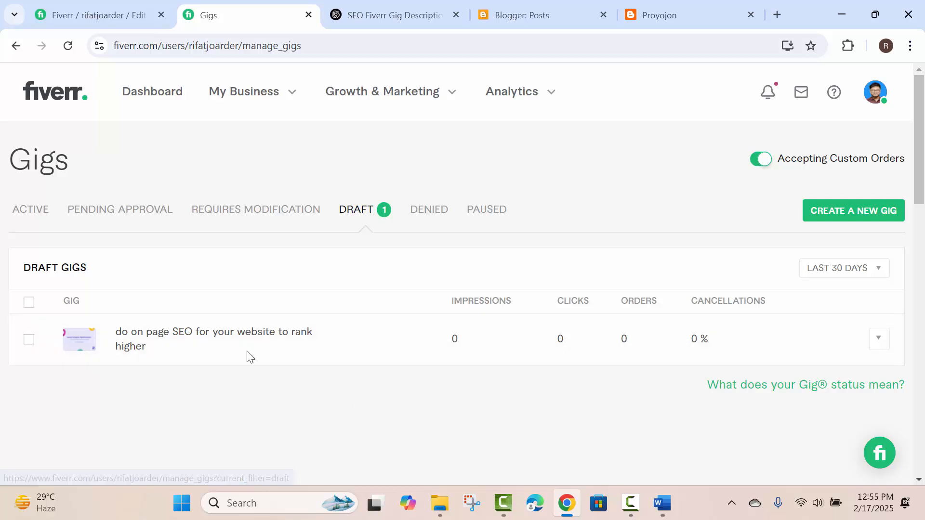
pyautogui.click(878, 337)
pyautogui.click(529, 417)
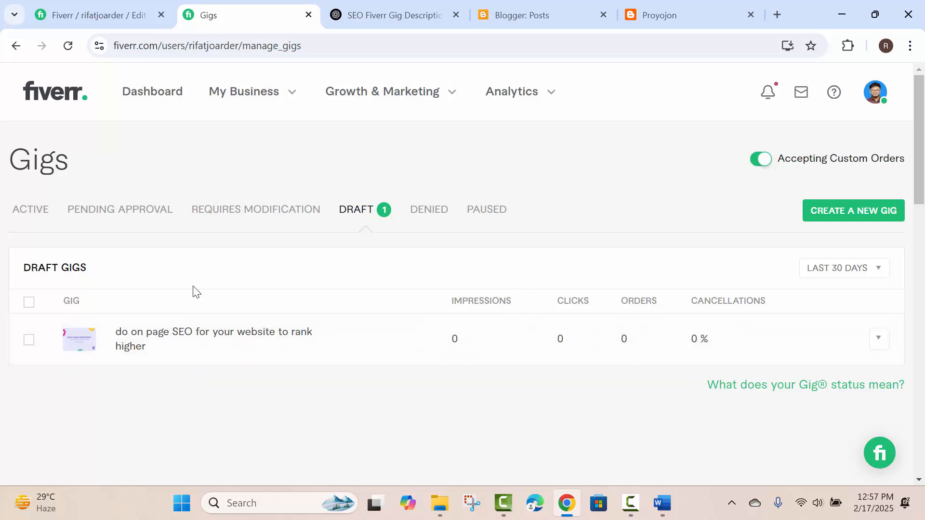
# - Recheck the requirements on the gig's Publish page, then go from the Gigs list back to the seller dashboard
pyautogui.click(144, 17)
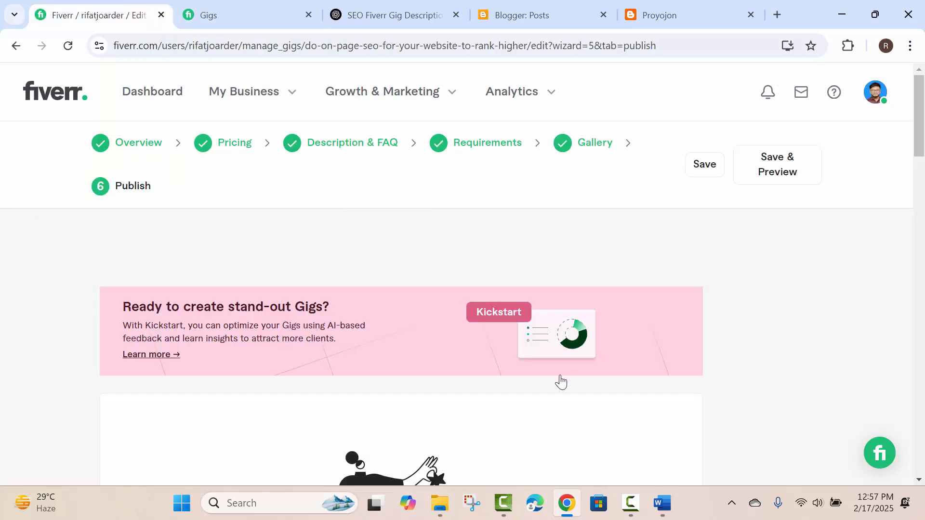
pyautogui.scroll(-10, 557, 381)
pyautogui.click(288, 12)
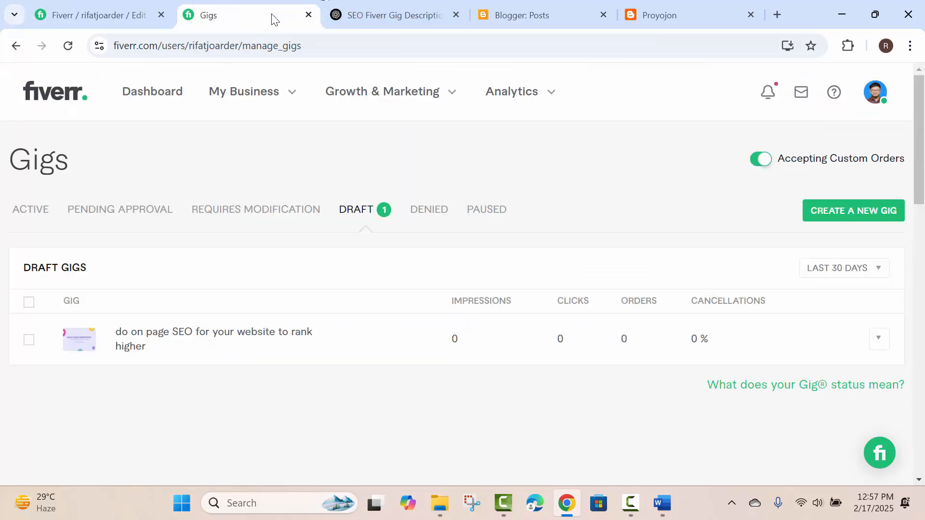
pyautogui.click(147, 93)
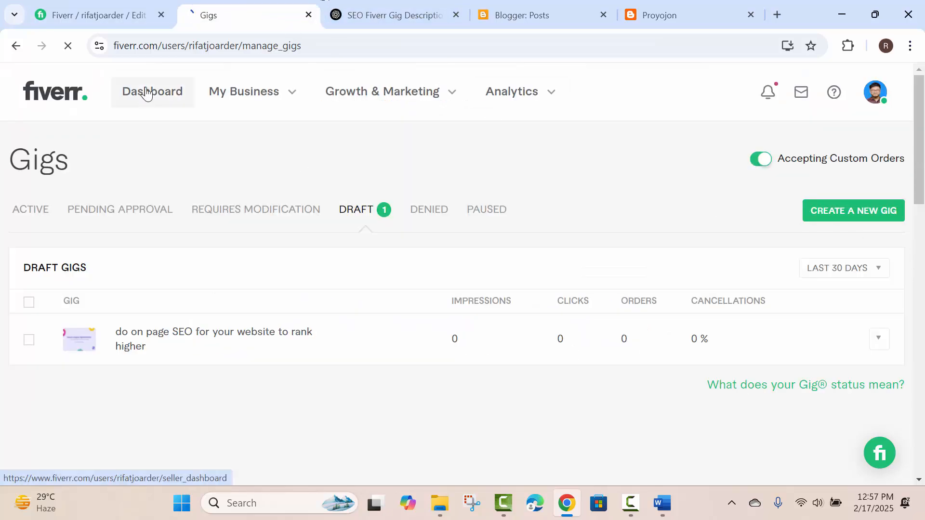